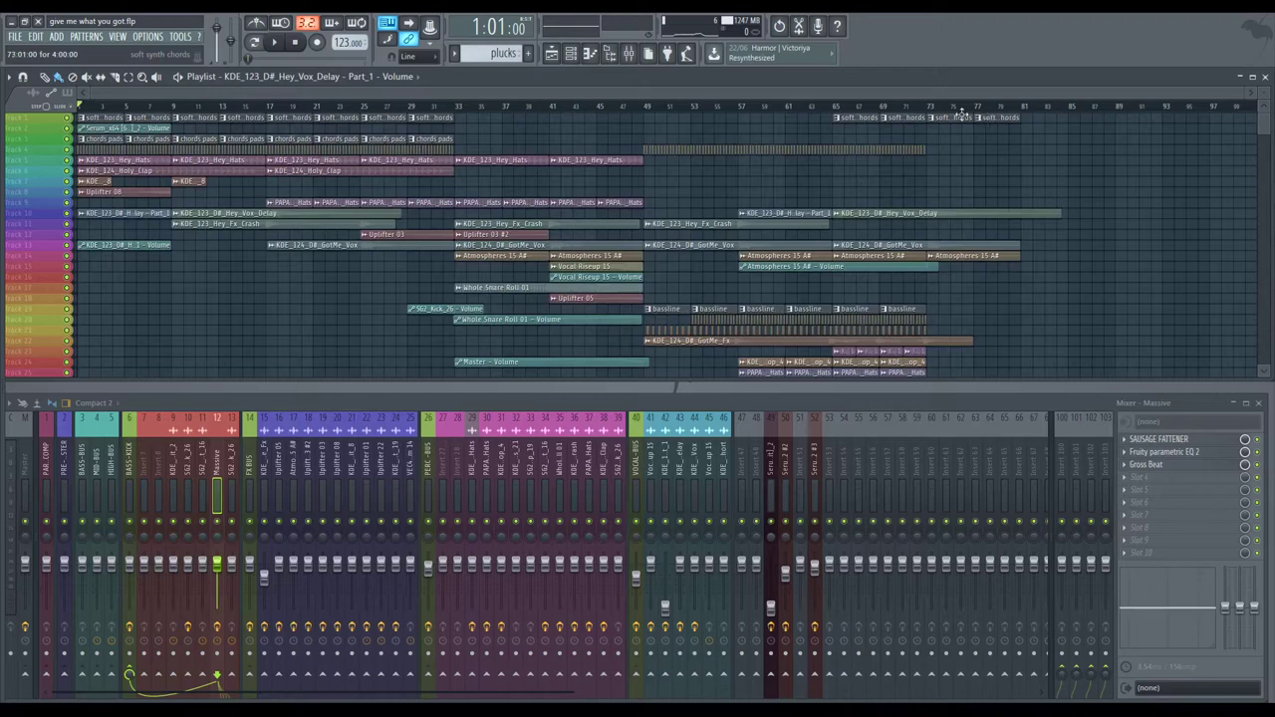
# Step: Enlarge the playlist area and start playback of the arrangement from bar 49
pyautogui.moveTo(702, 378); pyautogui.dragTo(704, 391)
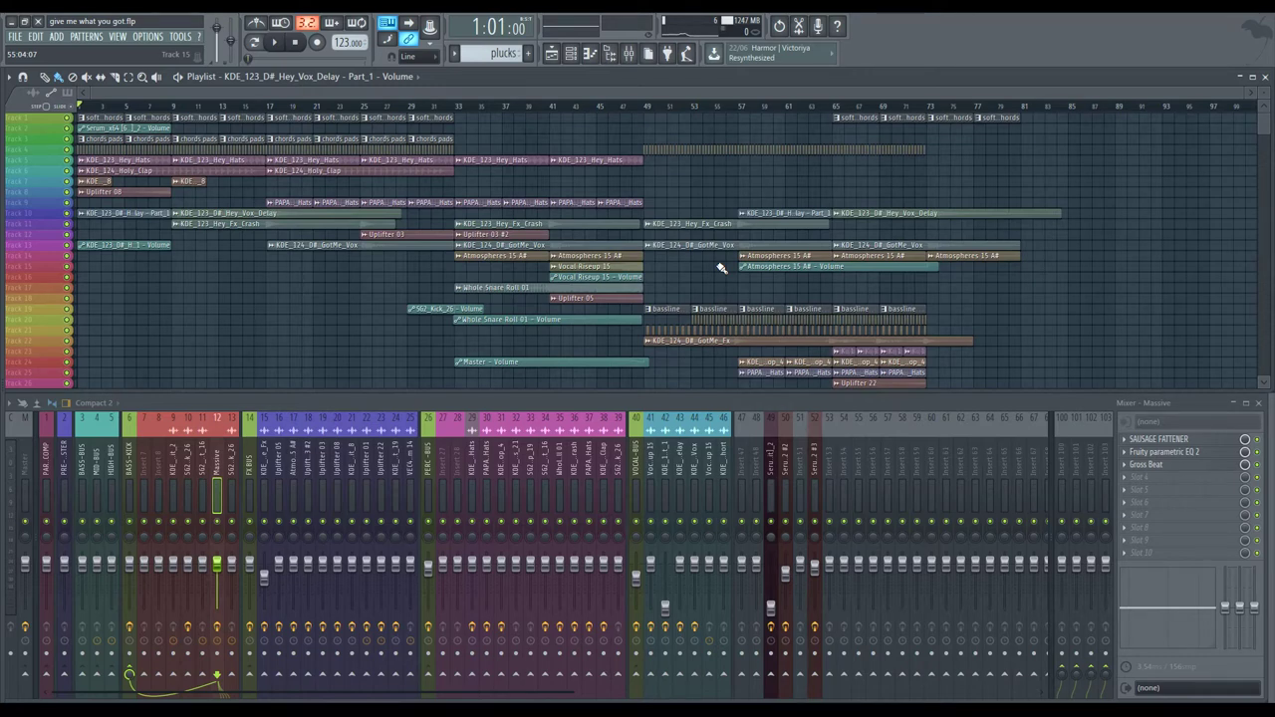
pyautogui.click(645, 106)
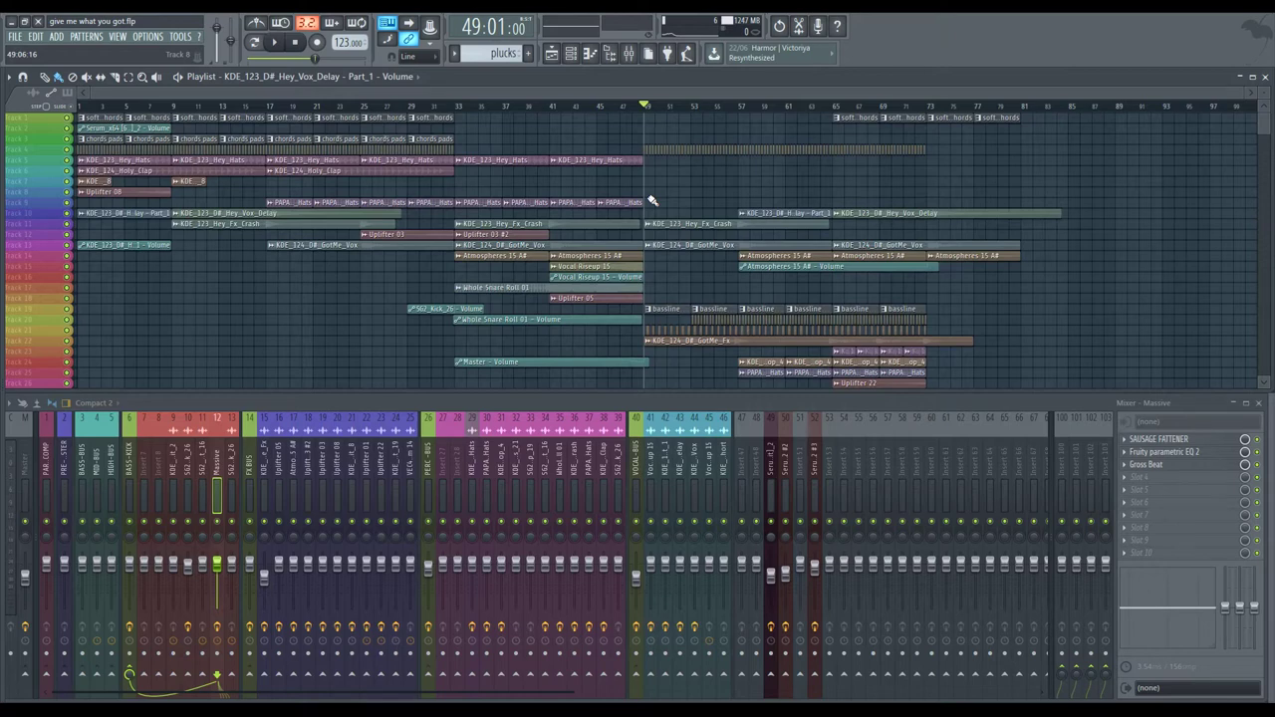
pyautogui.scroll(-5, 651, 200)
pyautogui.scroll(4, 649, 189)
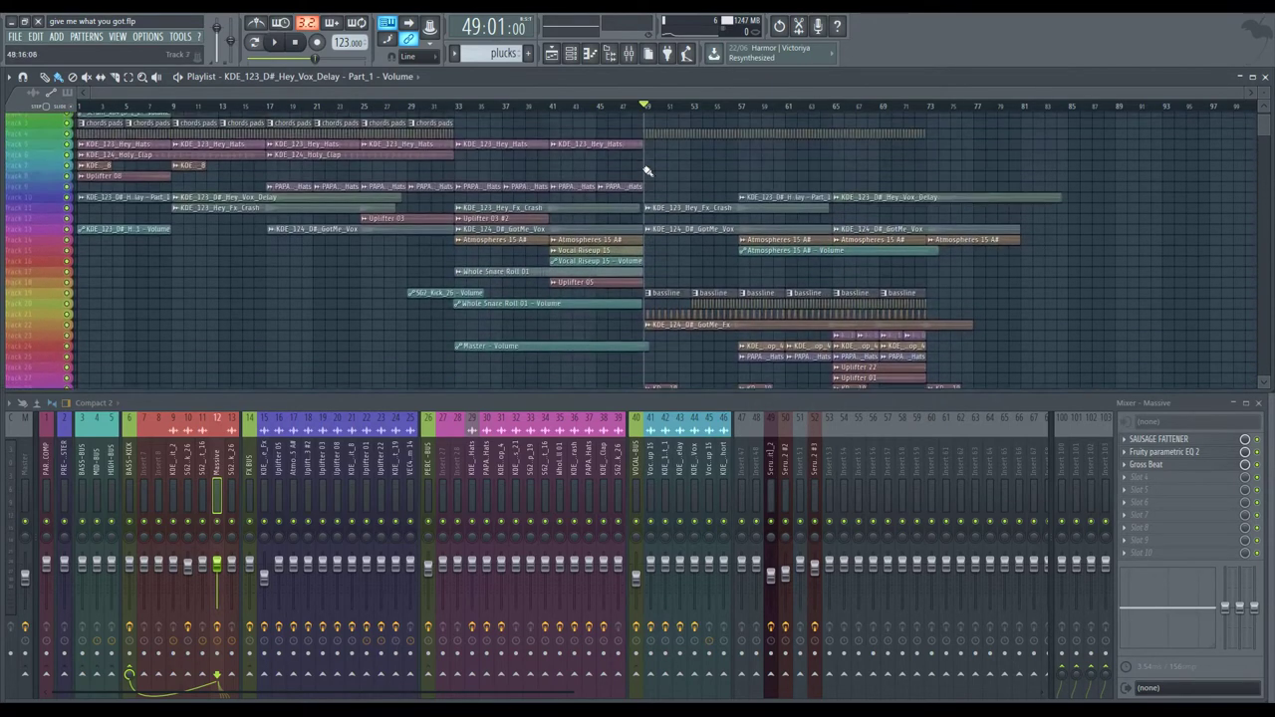
pyautogui.scroll(1, 647, 171)
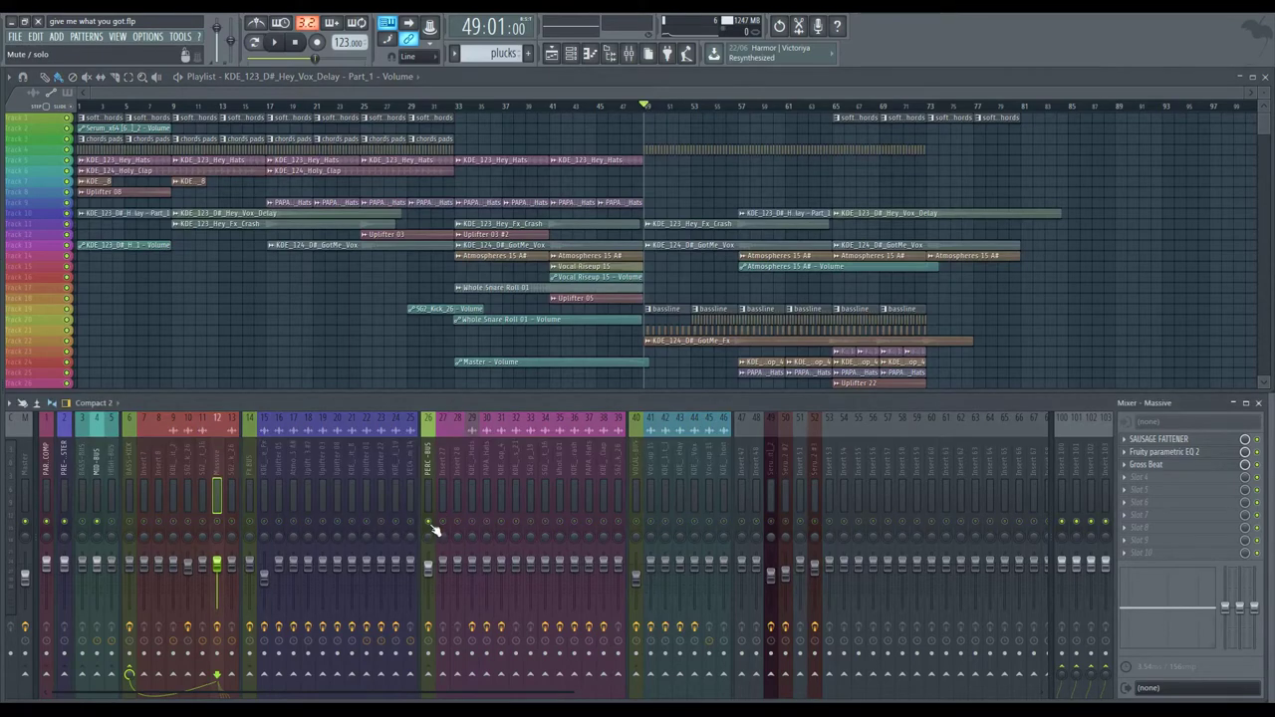
pyautogui.press('space')
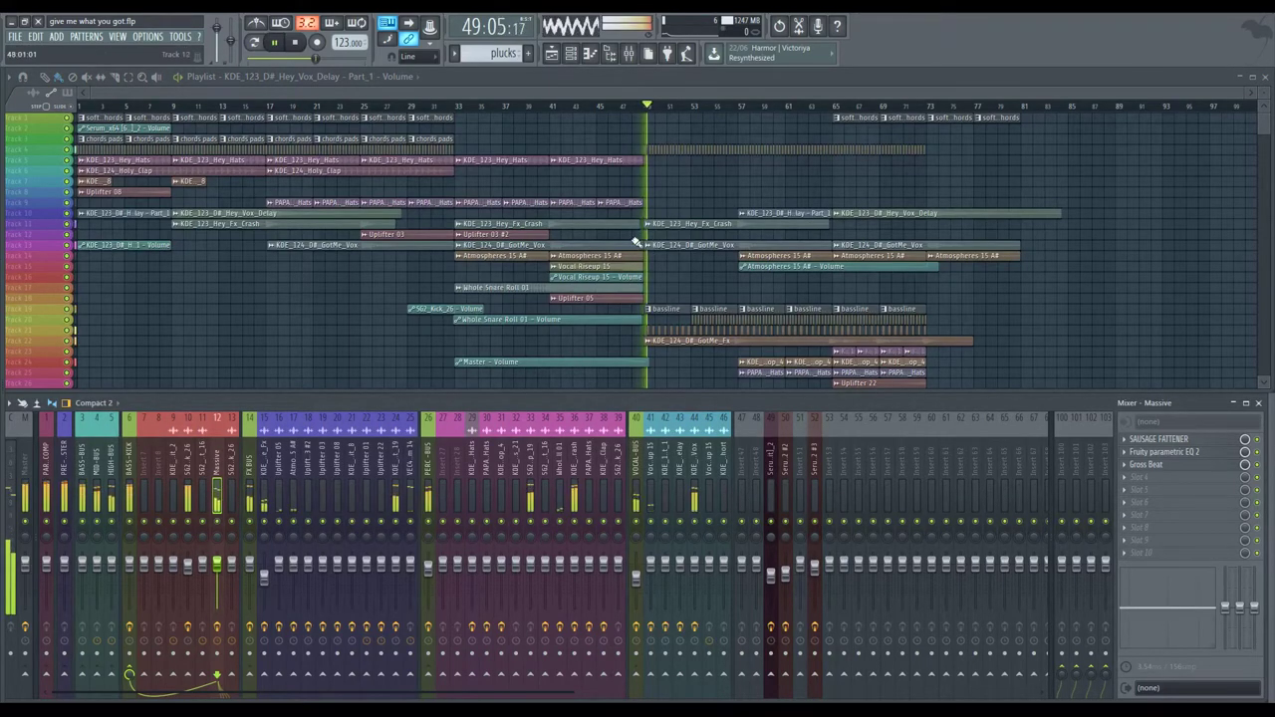
# Step: Audition playlist tracks in solo down to track 20, leave it soloed, and select the SG2_Hat_16 mixer track
pyautogui.rightClick(66, 215)
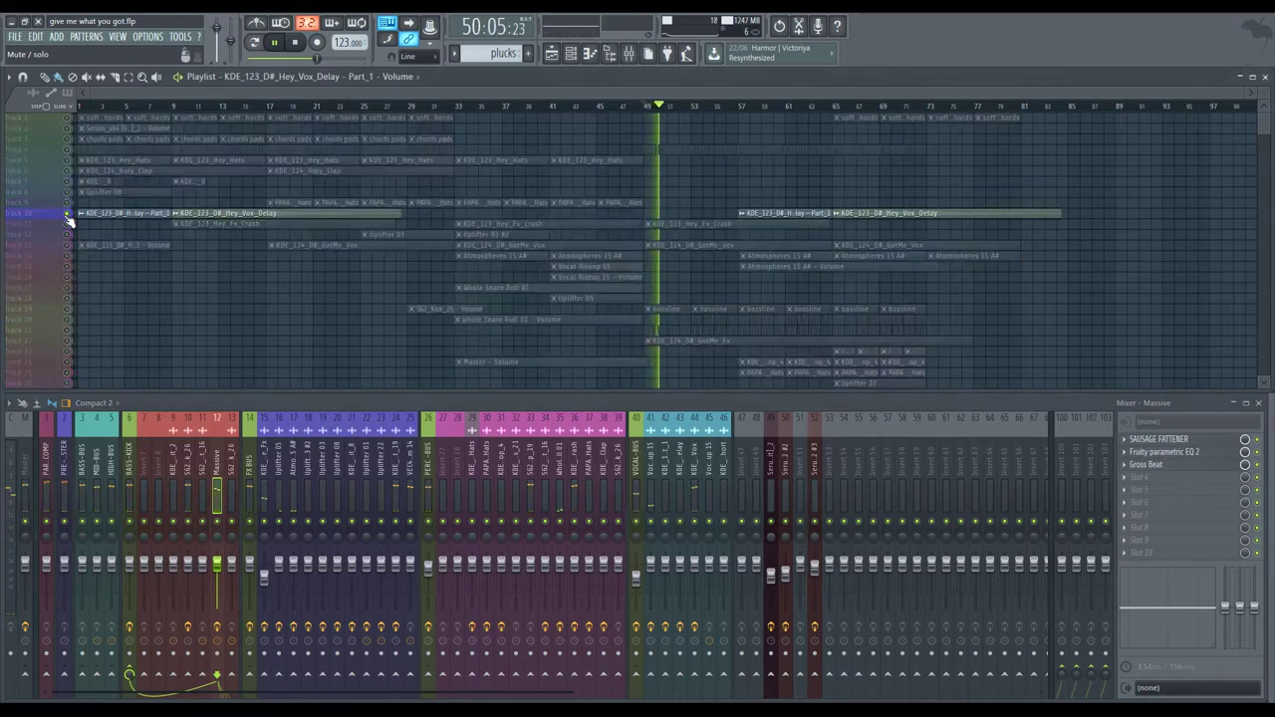
pyautogui.rightClick(67, 216)
pyautogui.rightClick(68, 225)
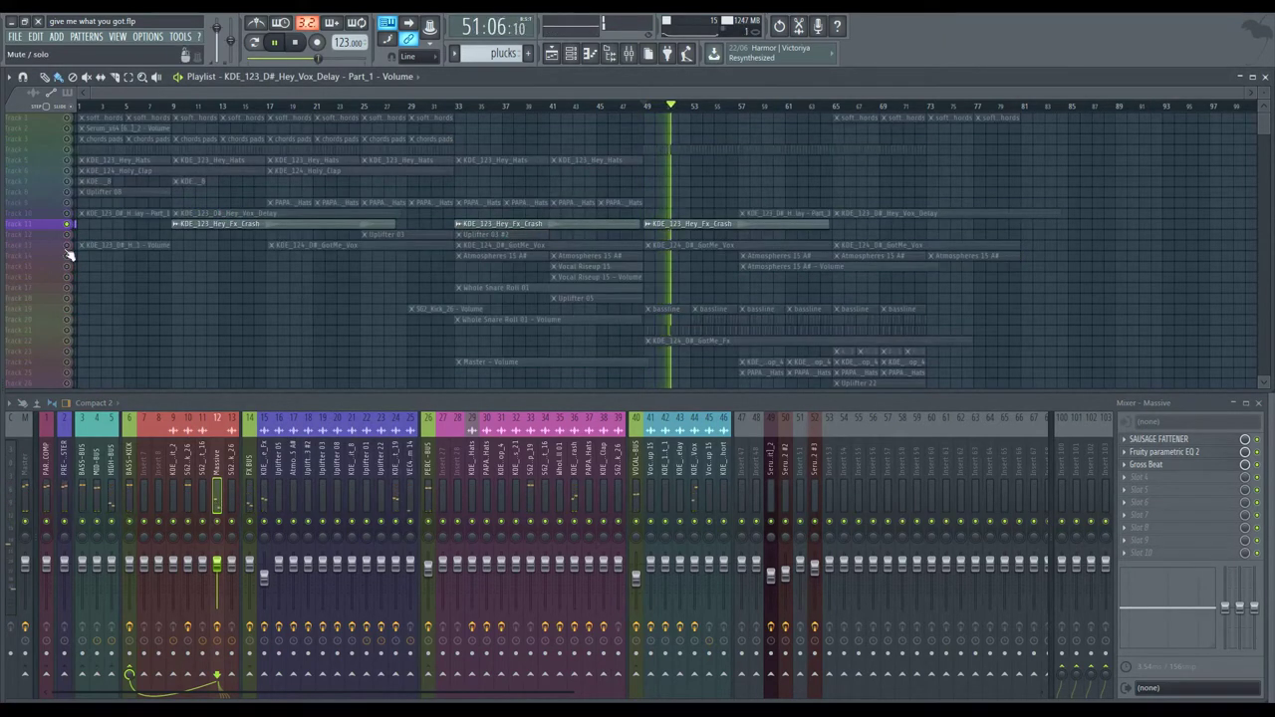
pyautogui.rightClick(68, 256)
pyautogui.rightClick(68, 319)
pyautogui.rightClick(68, 320)
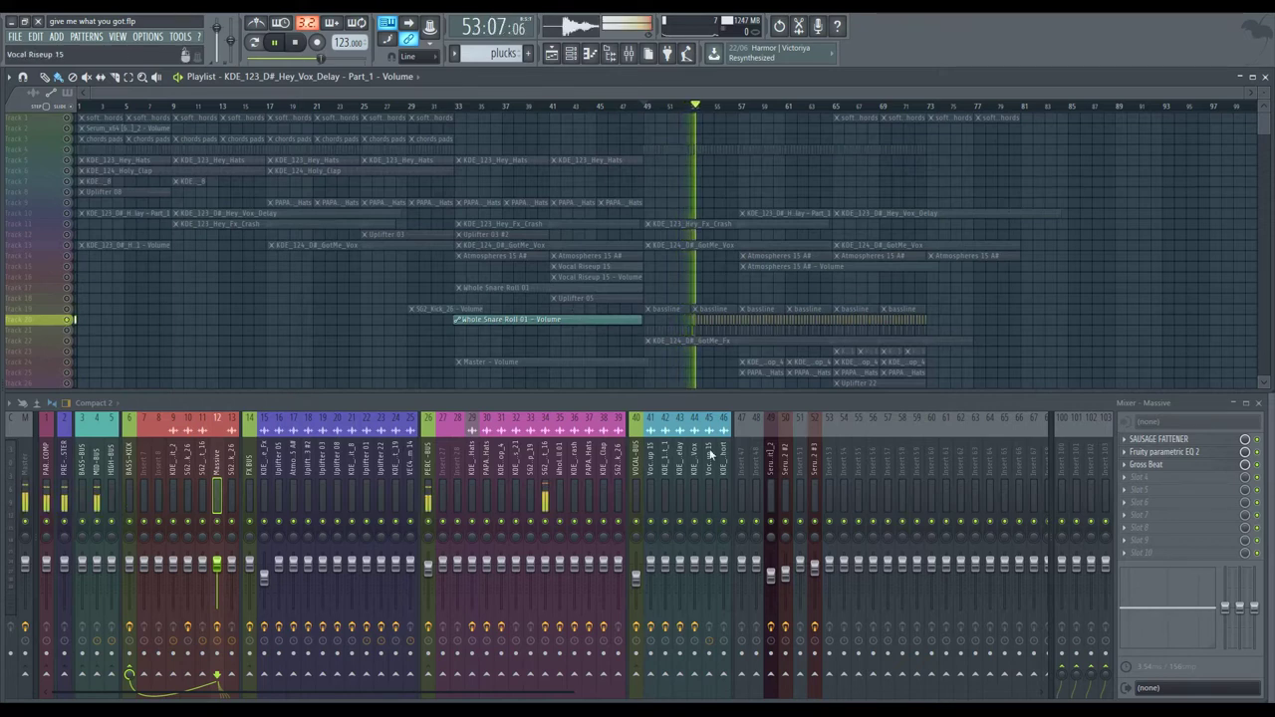
pyautogui.click(616, 320)
pyautogui.press('space')
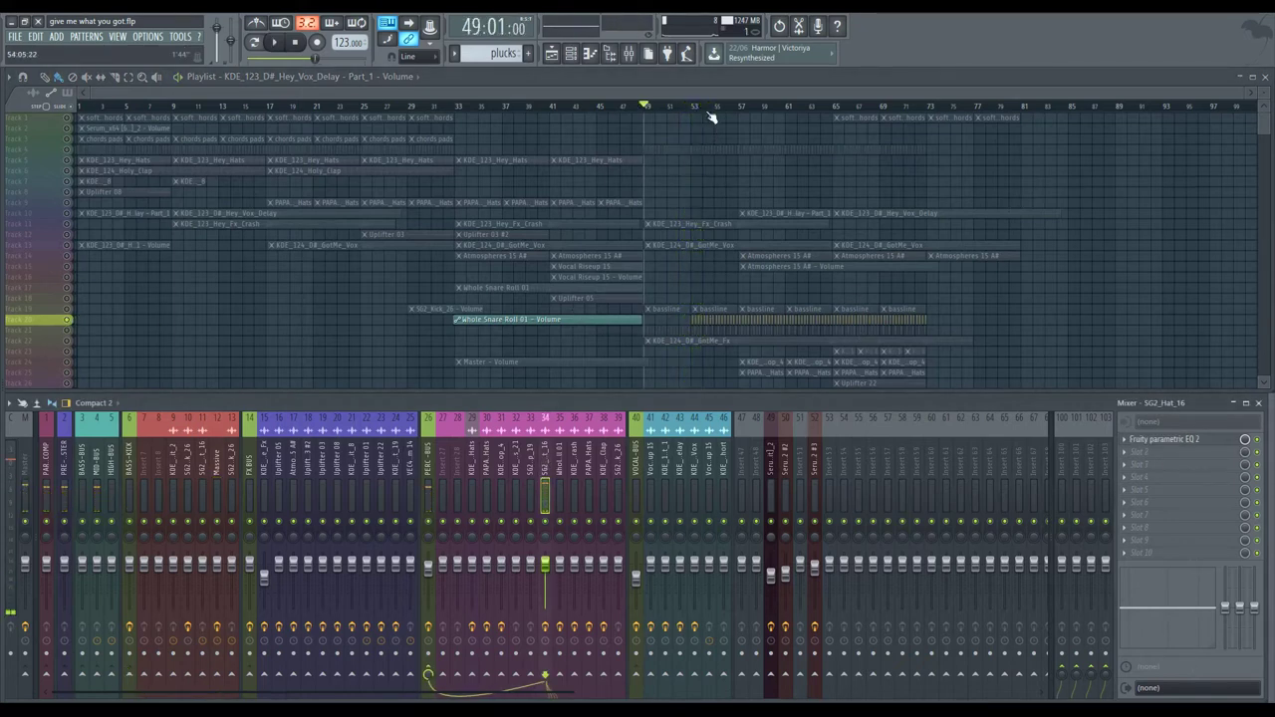
# Step: Set the playback loop to bars 53 to 57 for auditioning the hat clips on track 20
pyautogui.moveTo(691, 106); pyautogui.dragTo(730, 125)
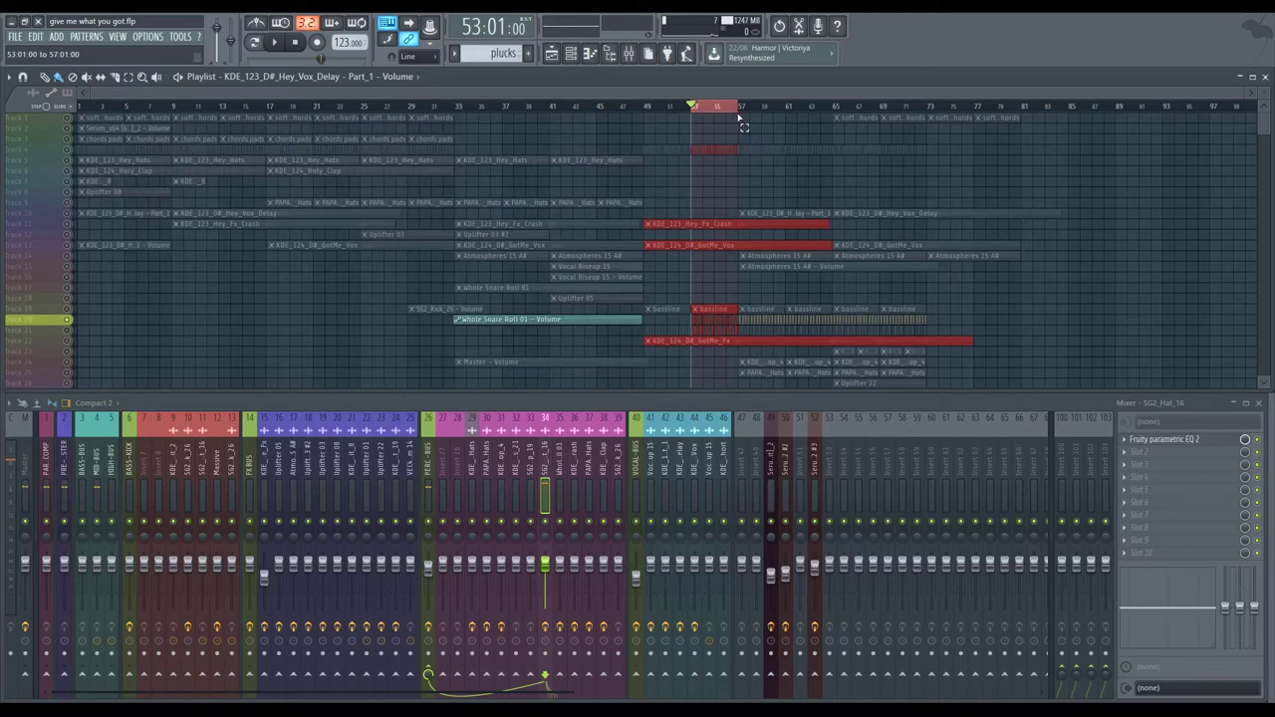
pyautogui.scroll(5, 732, 285)
pyautogui.scroll(-4, 704, 305)
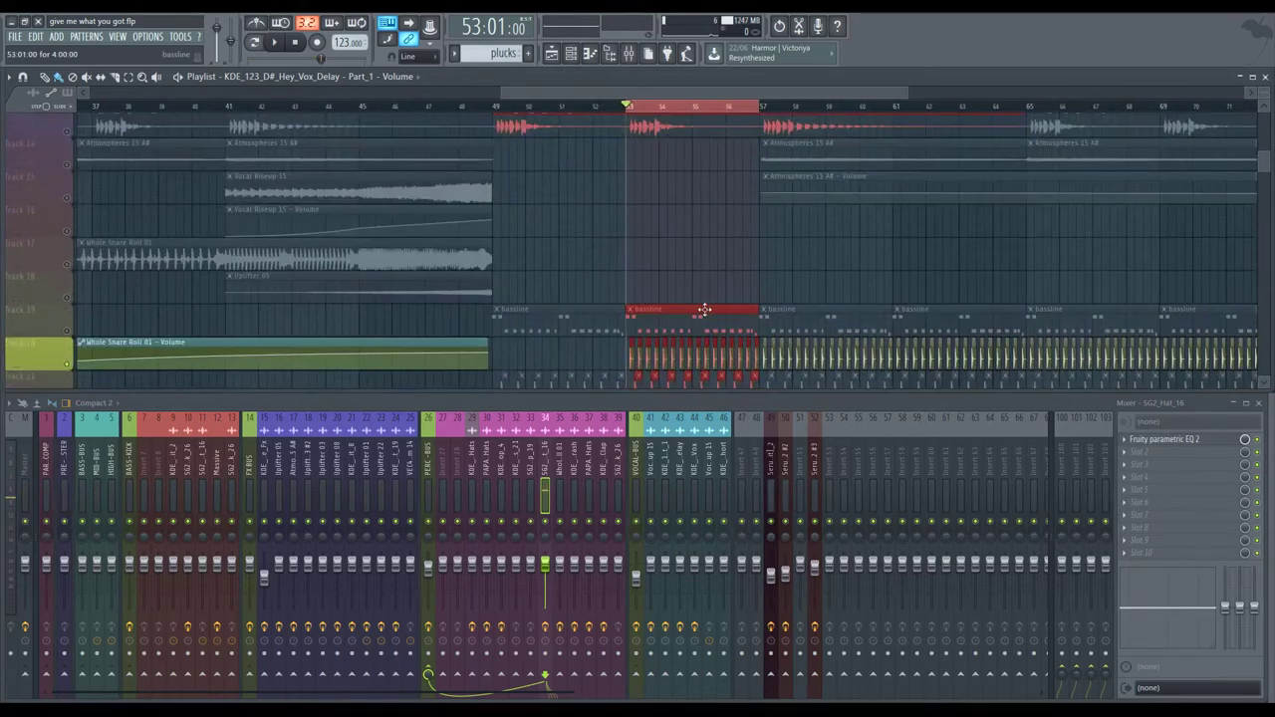
pyautogui.hscroll(2, 694, 207)
pyautogui.hscroll(1, 694, 207)
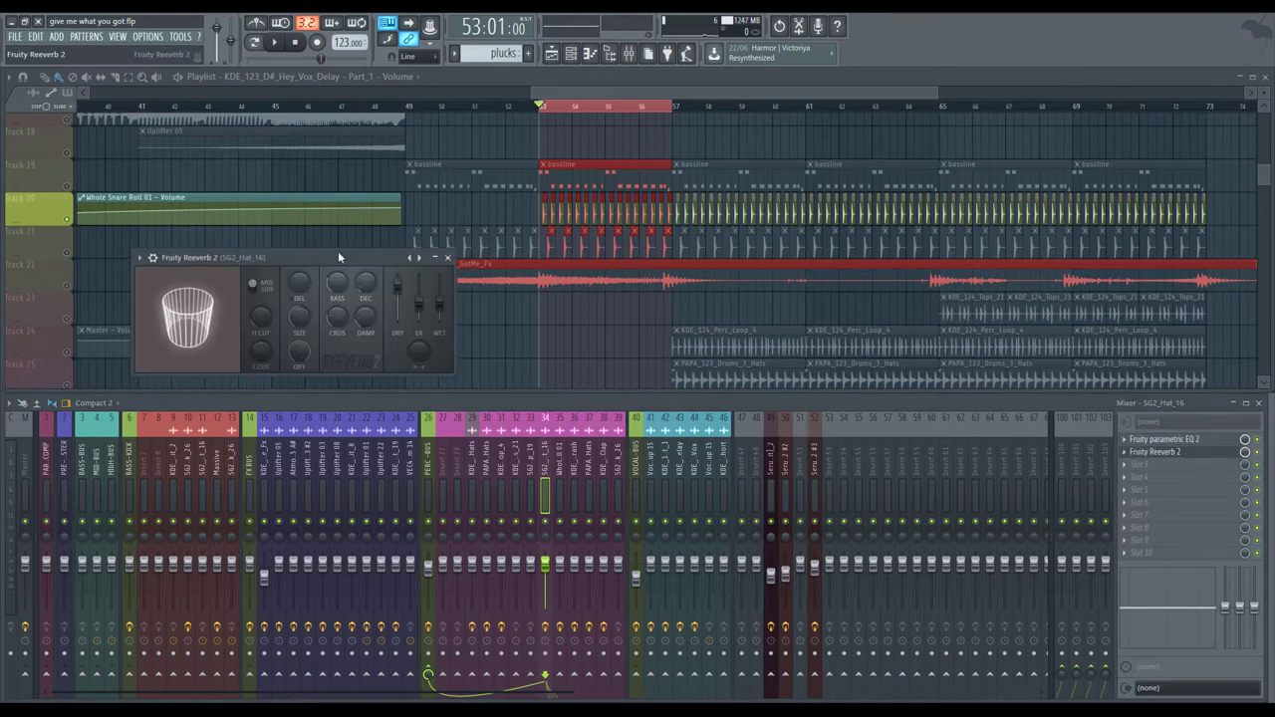
# Step: Set the hat's Fruity Reeverb 2 decay to 1.4 sec and size to 69, and audition it in the full mix
pyautogui.press('space')
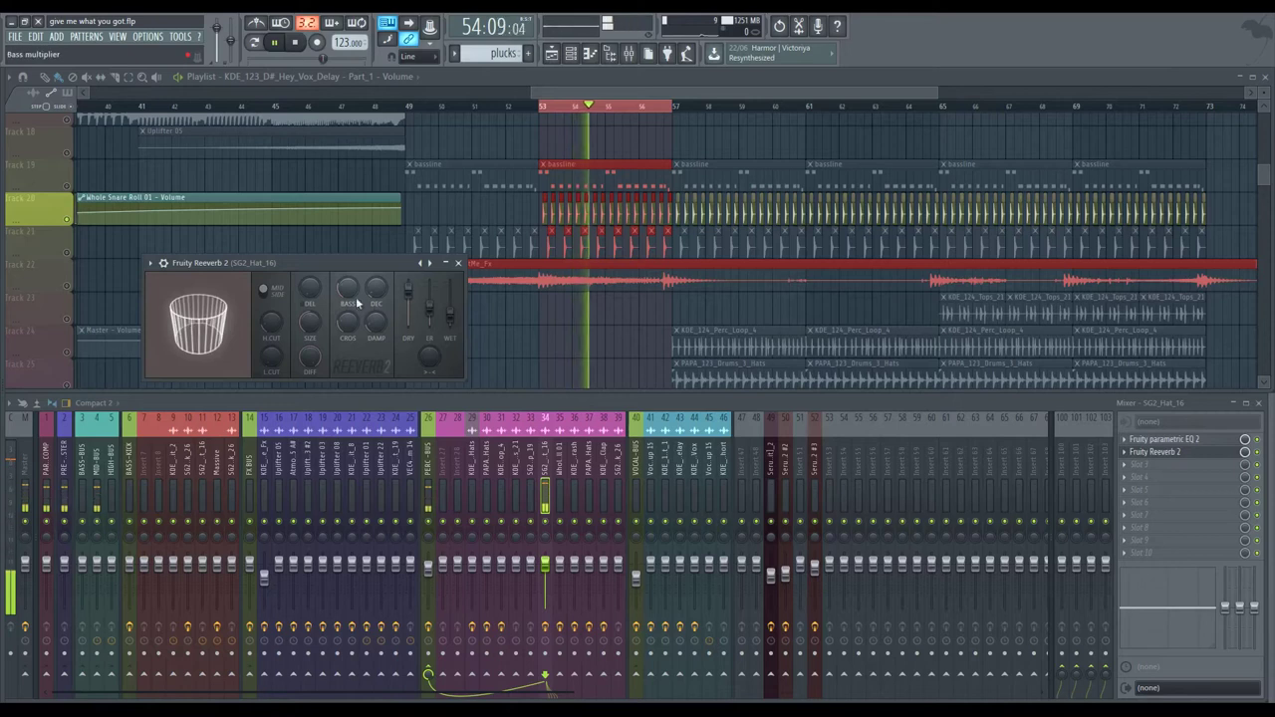
pyautogui.moveTo(377, 289)
pyautogui.mouseDown()
pyautogui.moveTo(377, 277)
pyautogui.moveTo(377, 291)
pyautogui.mouseUp()
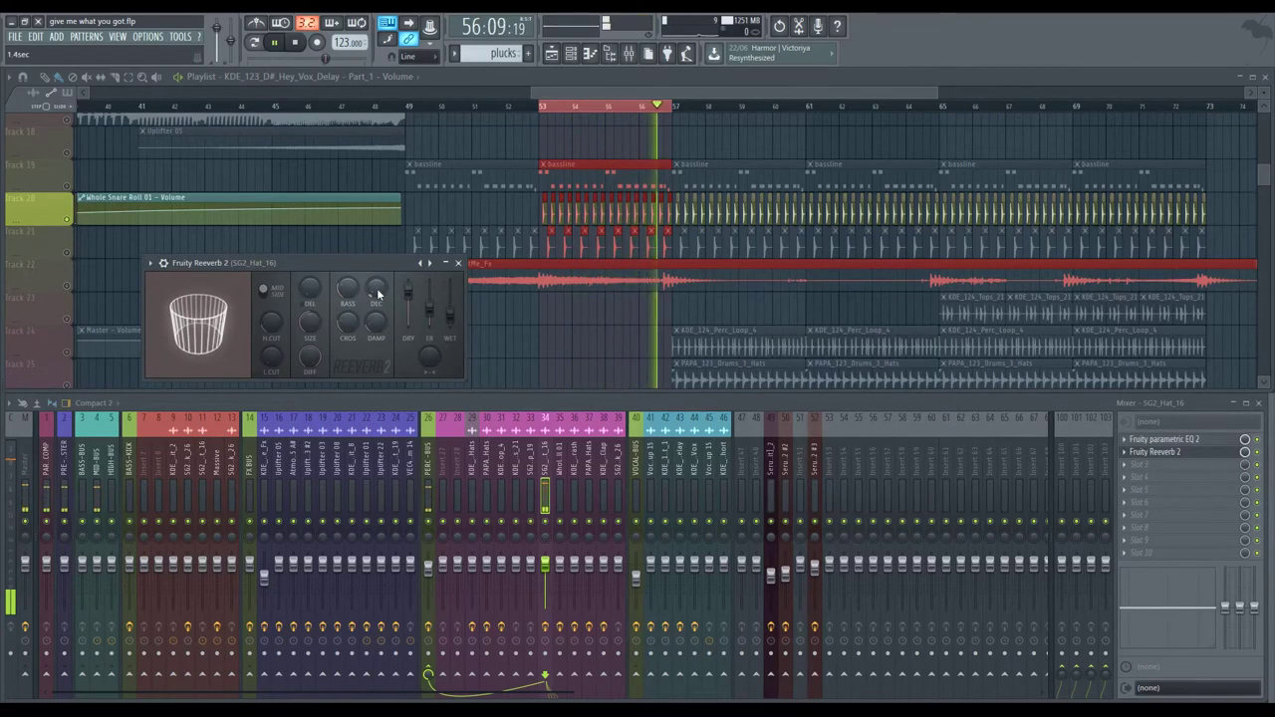
pyautogui.moveTo(310, 321); pyautogui.dragTo(313, 332)
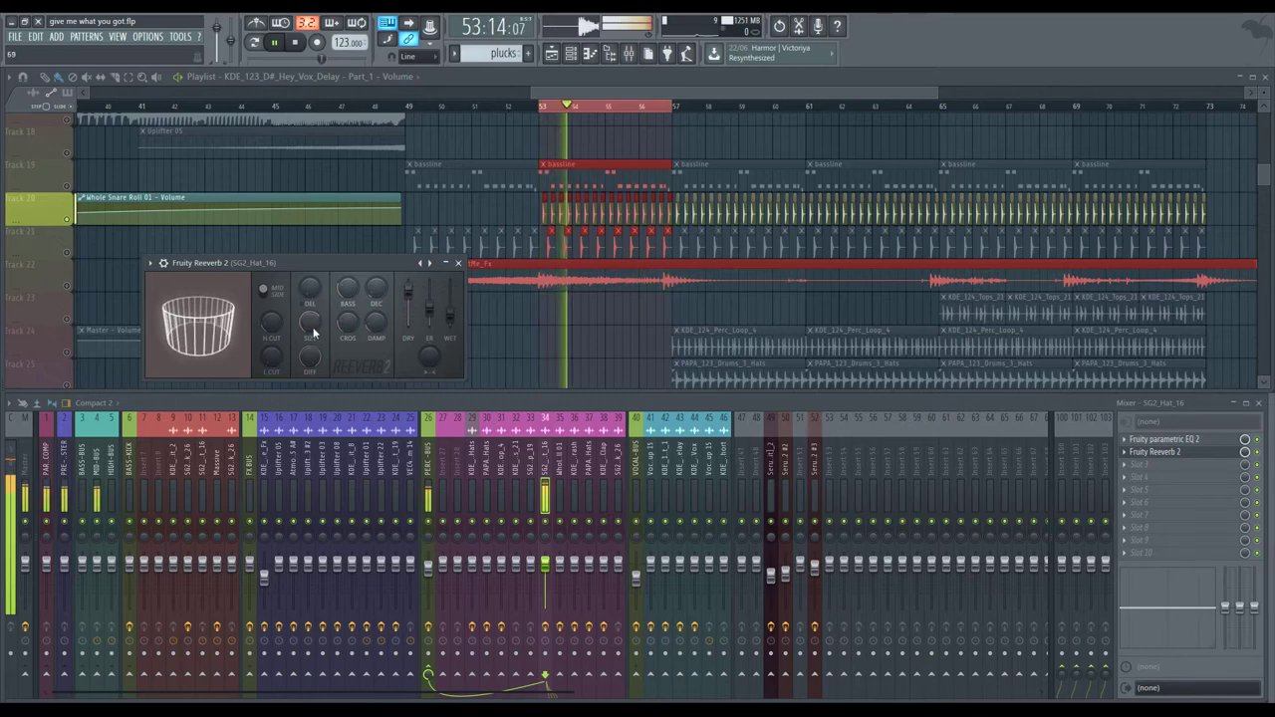
pyautogui.click(458, 262)
pyautogui.rightClick(67, 220)
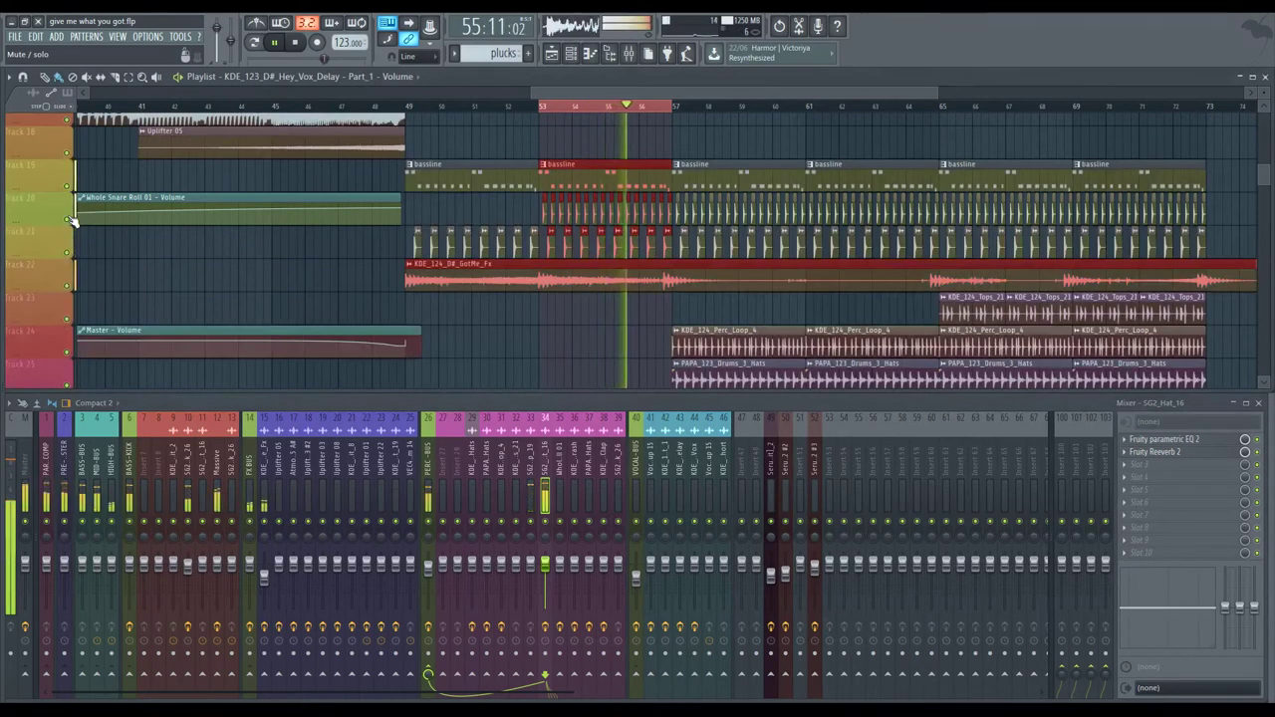
pyautogui.press('space')
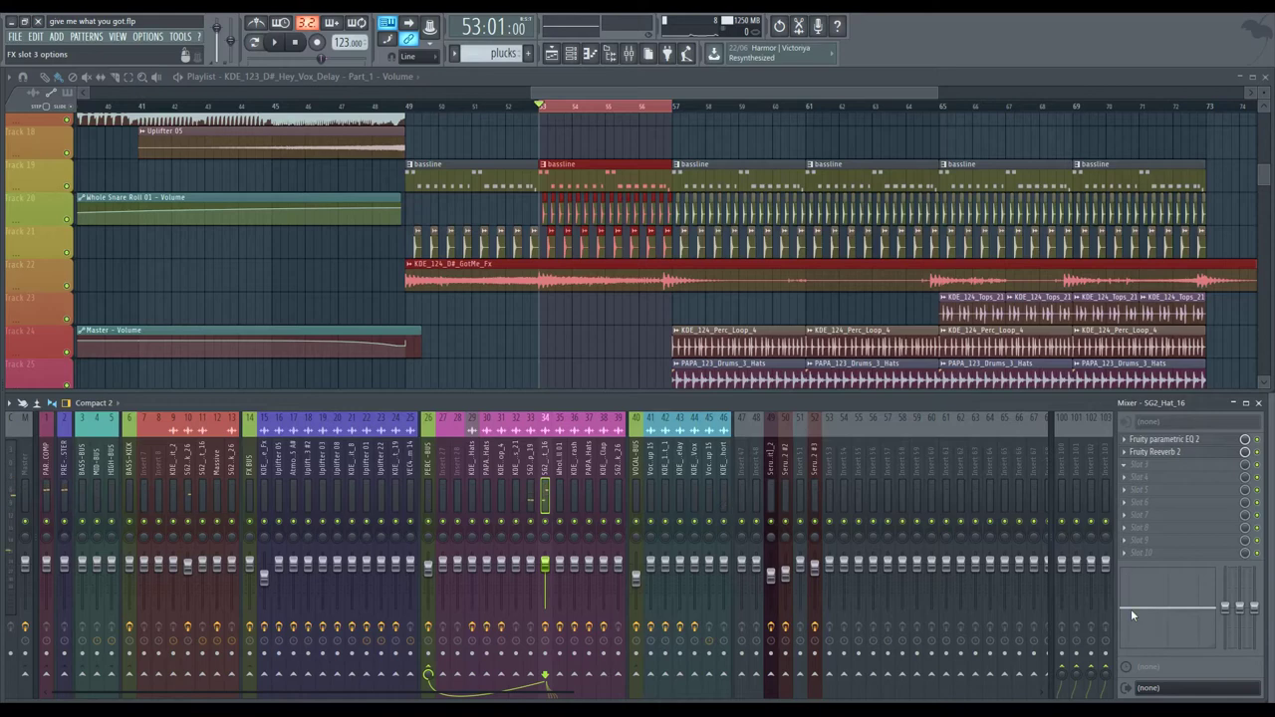
# Step: Add Fruity Stereo Enhancer to the third effect slot of SG2_Hat_16 and move its window over the mixer
pyautogui.click(1148, 555)
pyautogui.click(193, 137)
pyautogui.click(1136, 548)
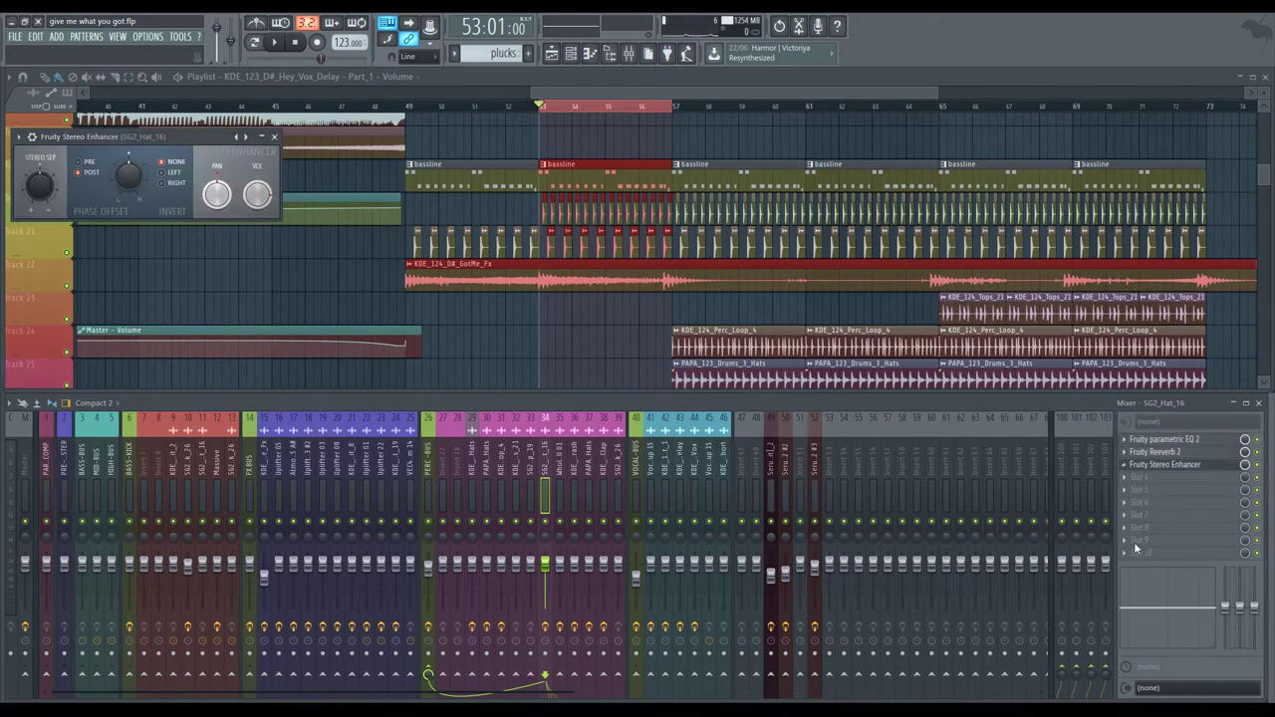
pyautogui.moveTo(172, 137); pyautogui.dragTo(567, 489)
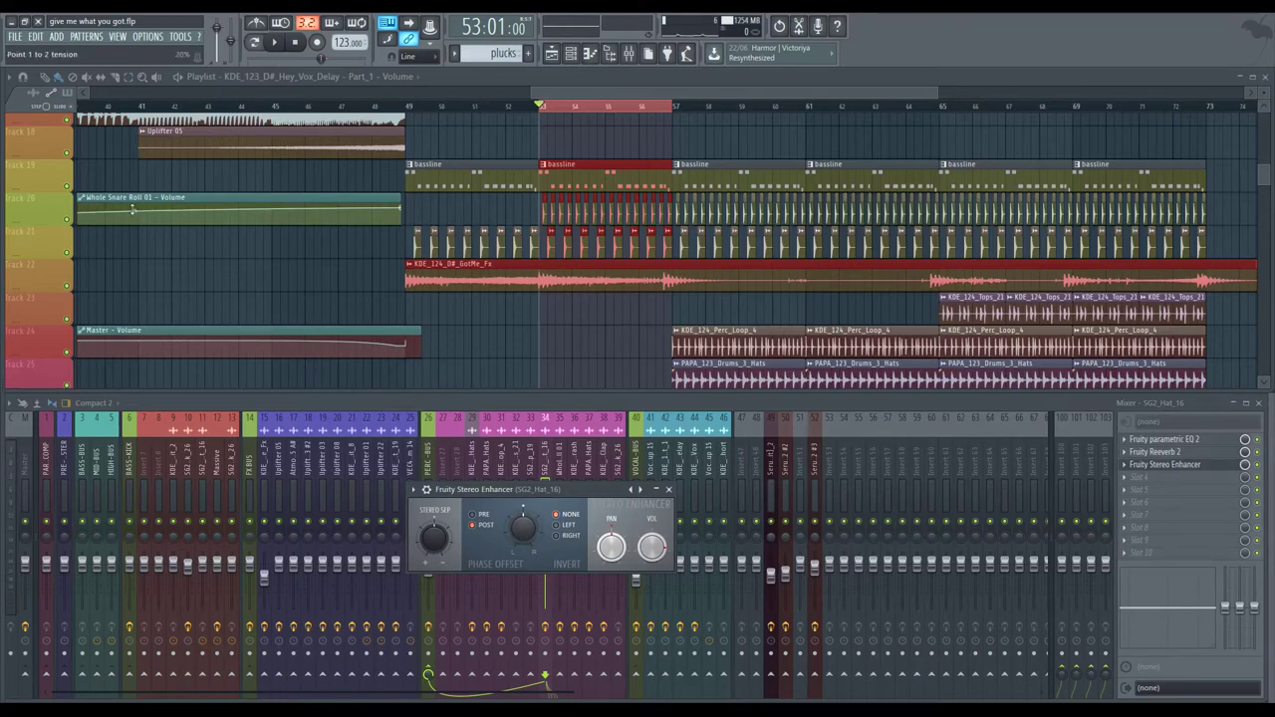
# Step: Solo track 20 and try the hat's stereo separation at 100% merged and at 82% separated during playback
pyautogui.rightClick(67, 218)
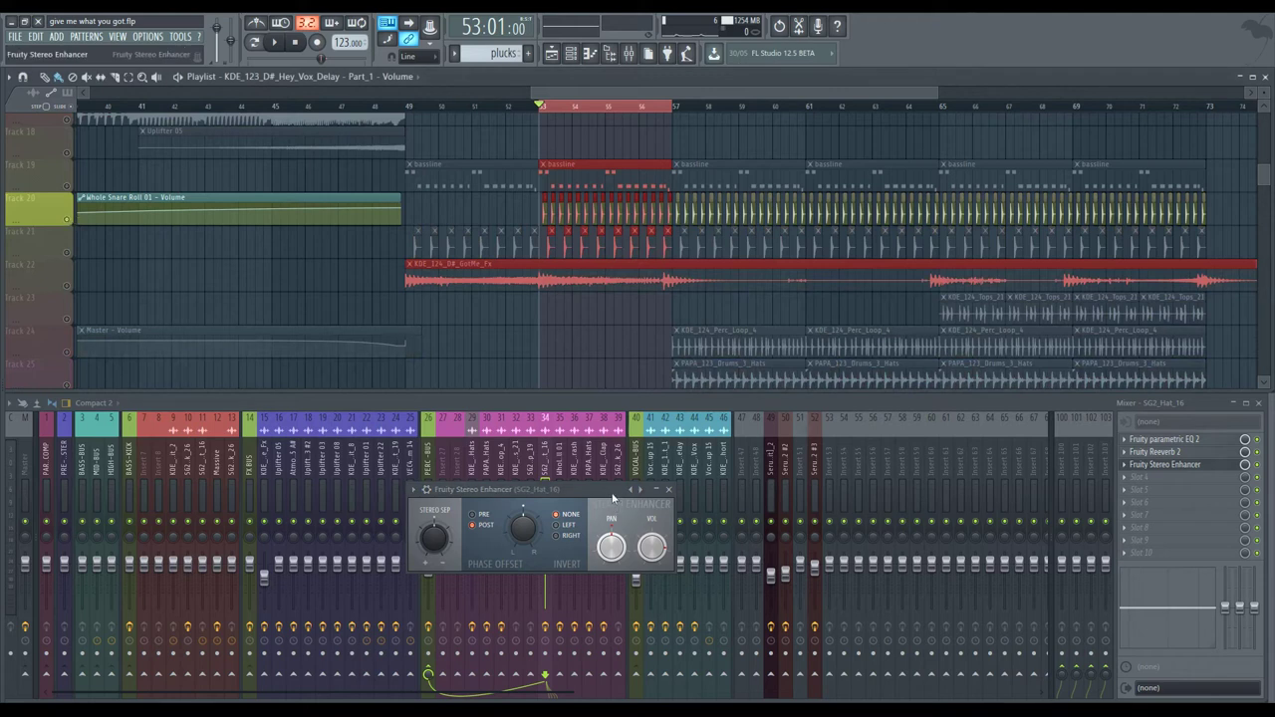
pyautogui.moveTo(615, 495); pyautogui.dragTo(640, 475)
pyautogui.press('space')
pyautogui.moveTo(546, 510)
pyautogui.mouseDown()
pyautogui.moveTo(546, 498)
pyautogui.moveTo(546, 513)
pyautogui.mouseUp()
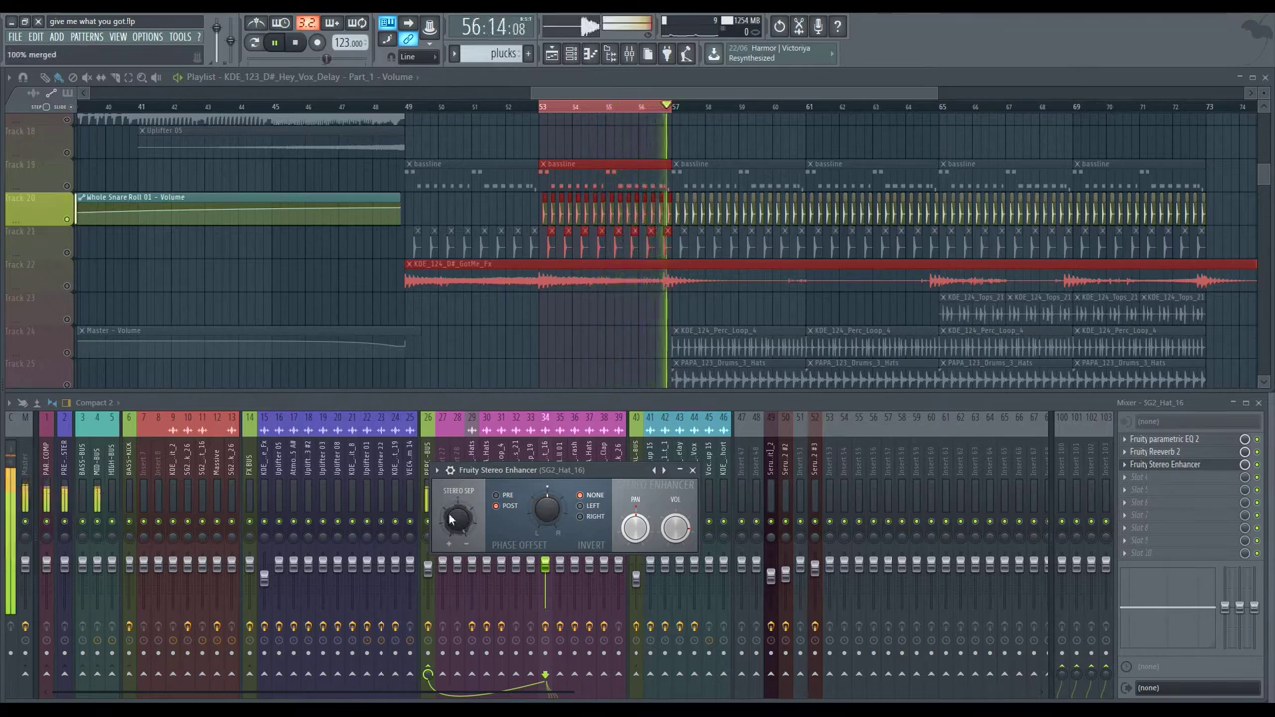
pyautogui.press('space')
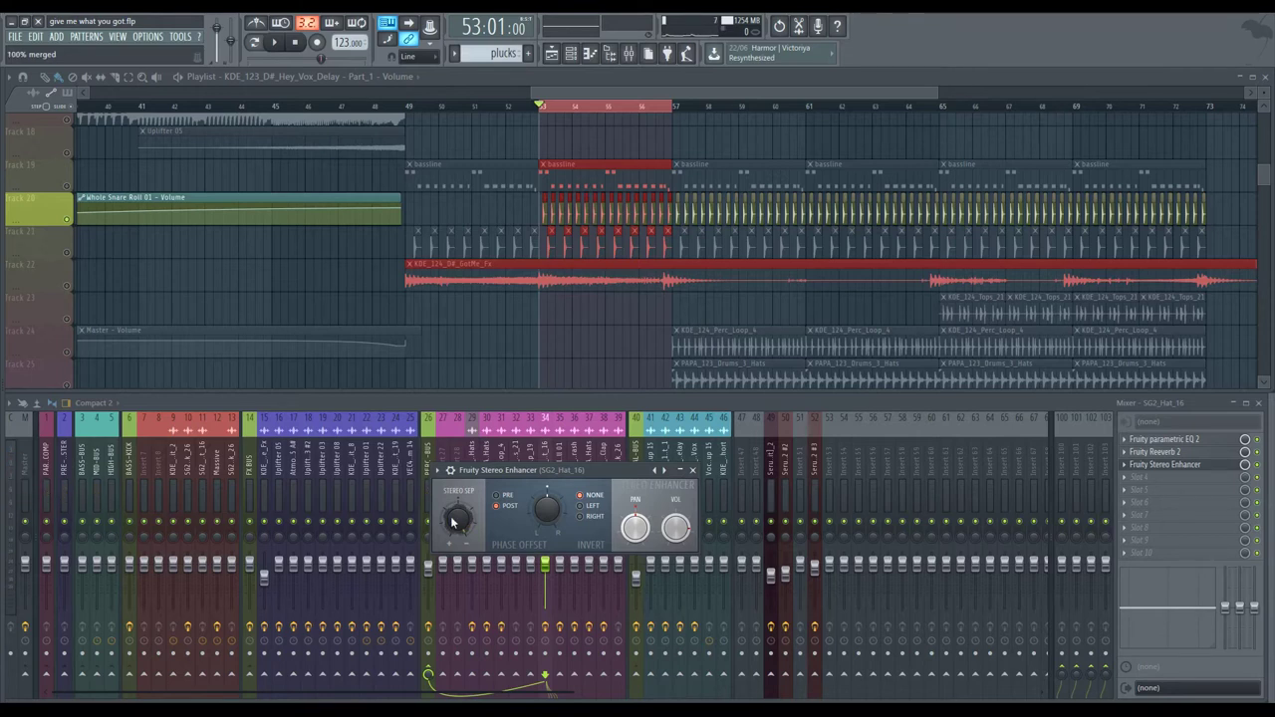
pyautogui.press('space')
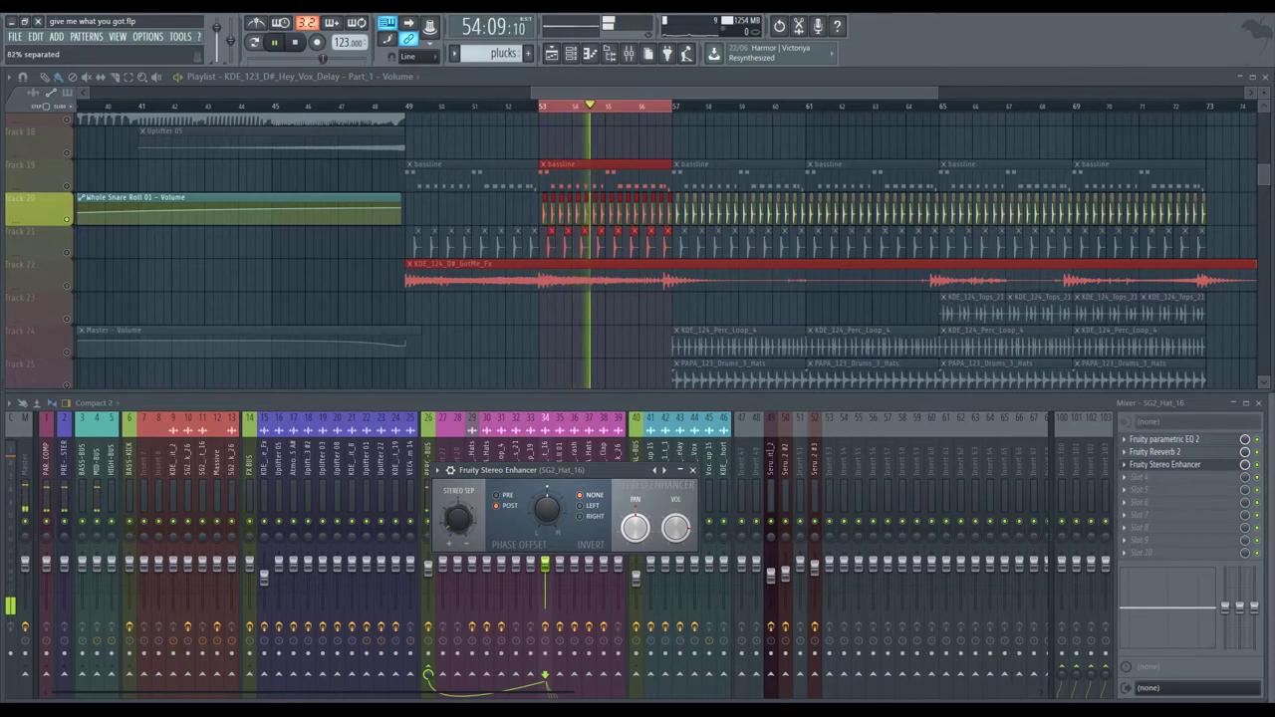
pyautogui.press('space')
pyautogui.moveTo(453, 521); pyautogui.dragTo(453, 503)
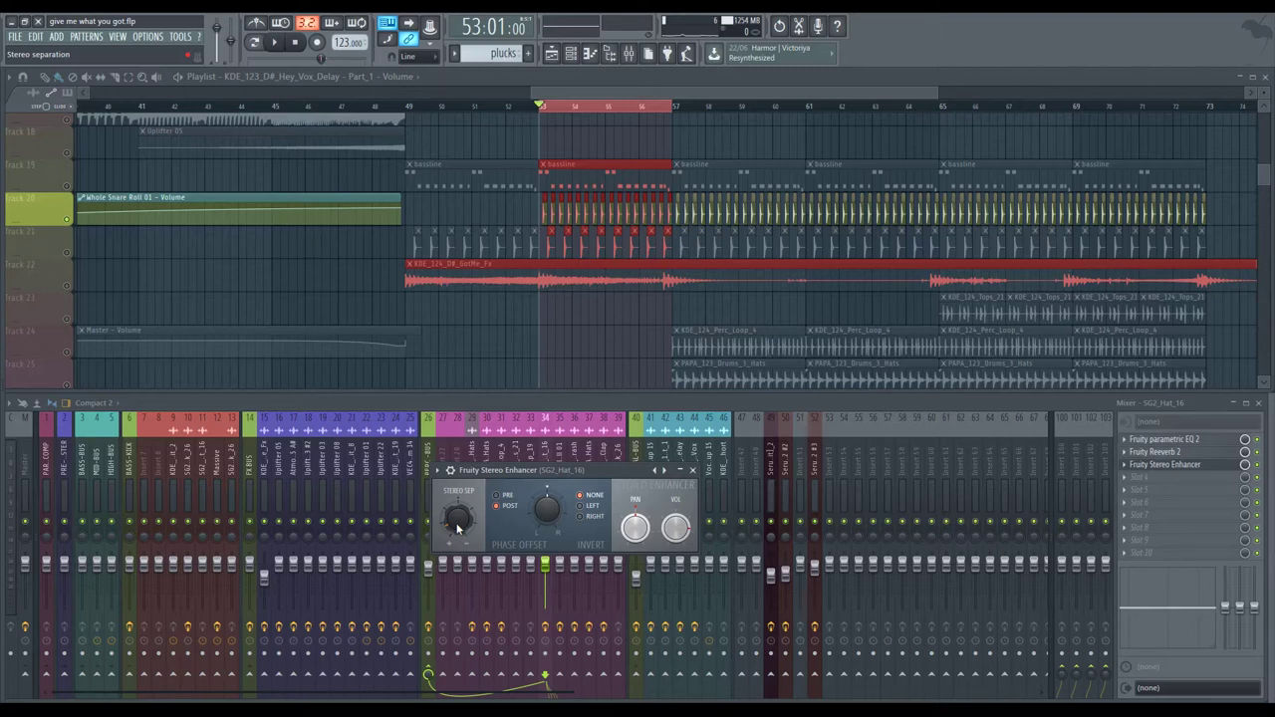
# Step: Readjust the hat's stereo separation, close the enhancer, and play the loop with all tracks unsoloed
pyautogui.moveTo(457, 528)
pyautogui.mouseDown()
pyautogui.moveTo(456, 478)
pyautogui.moveTo(455, 543)
pyautogui.mouseUp()
pyautogui.click(695, 472)
pyautogui.scroll(1, 156, 265)
pyautogui.press('space')
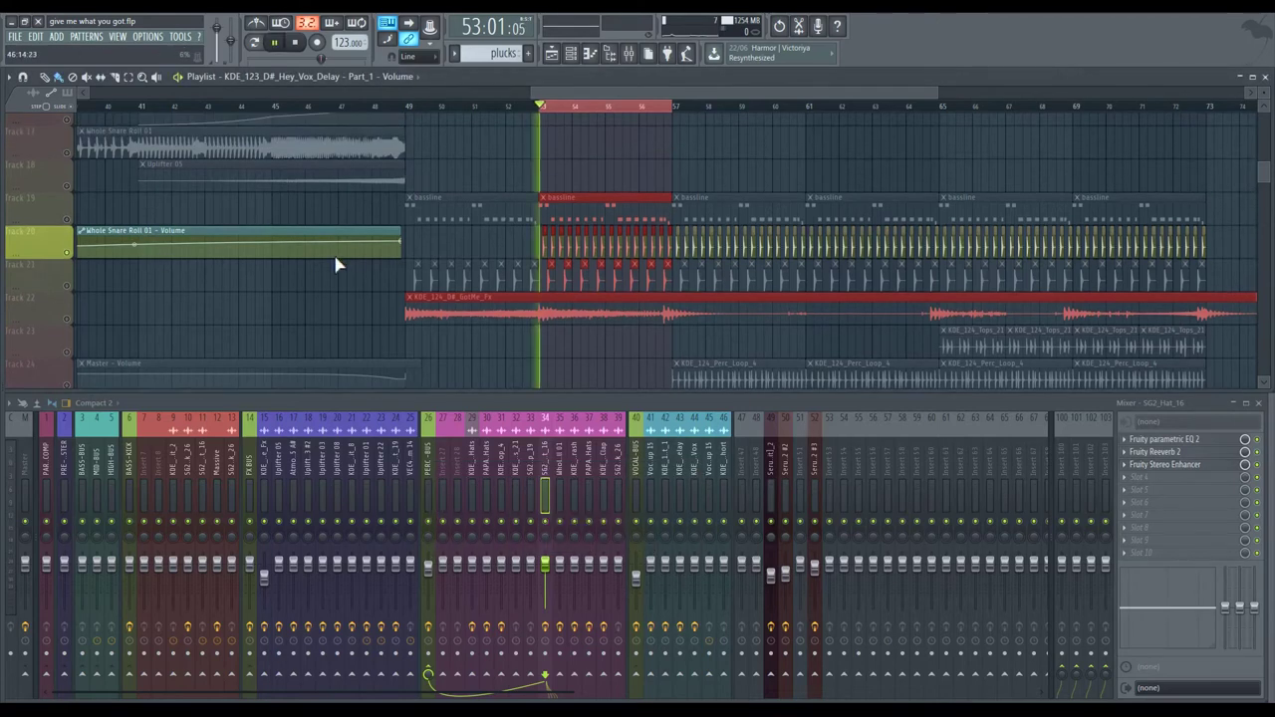
pyautogui.rightClick(68, 252)
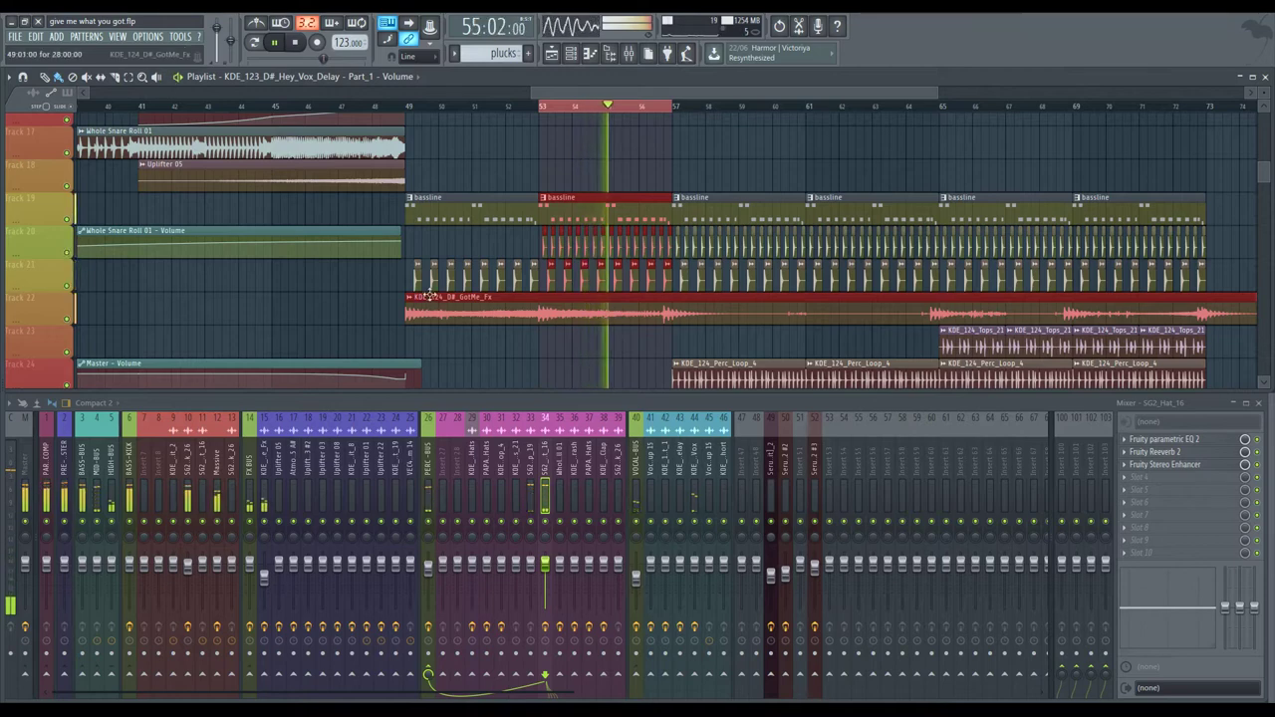
# Step: Solo track 22, play the loop, and select the KDE_124_D#_GotMe_Fx mixer track
pyautogui.scroll(-2, 421, 287)
pyautogui.press('space')
pyautogui.rightClick(67, 252)
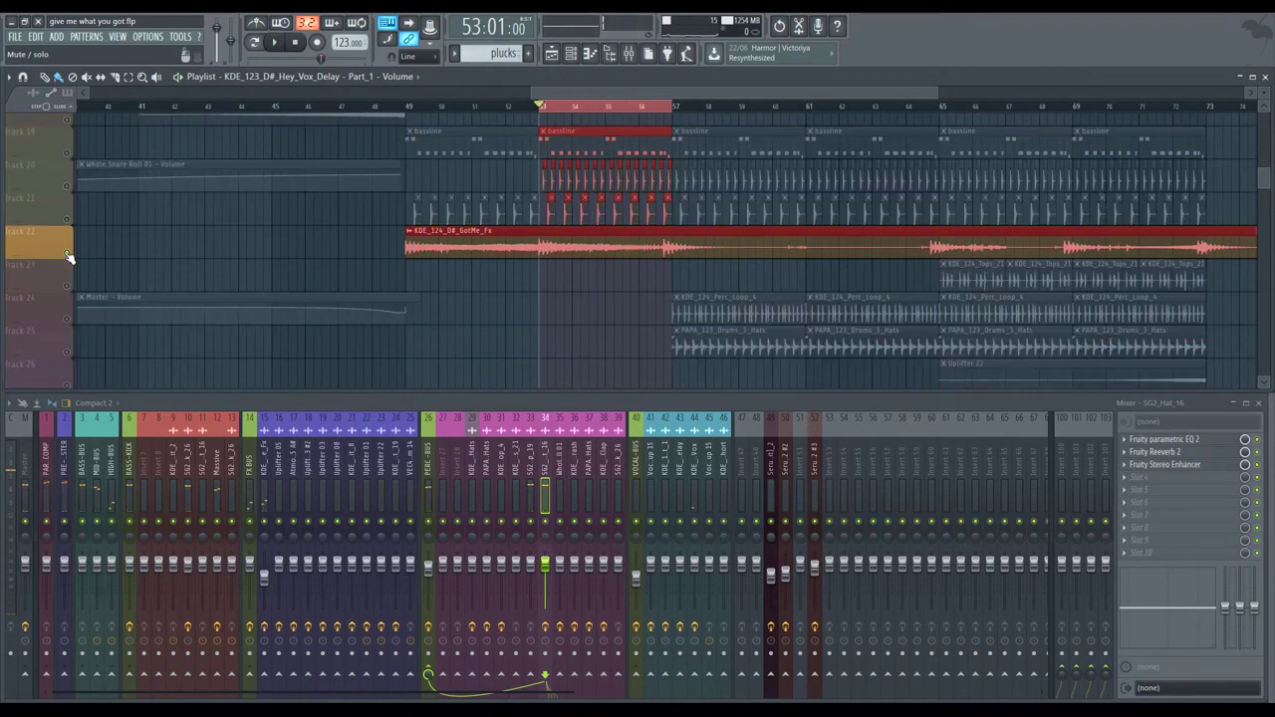
pyautogui.press('space')
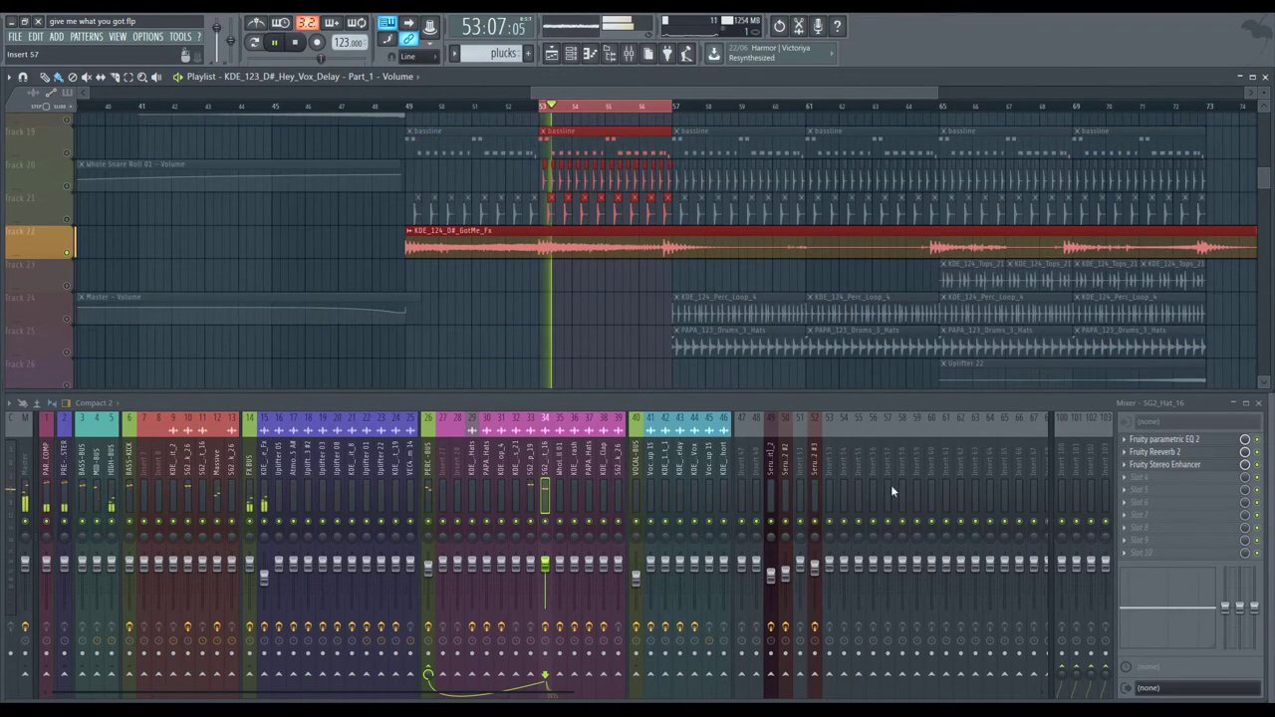
pyautogui.click(264, 463)
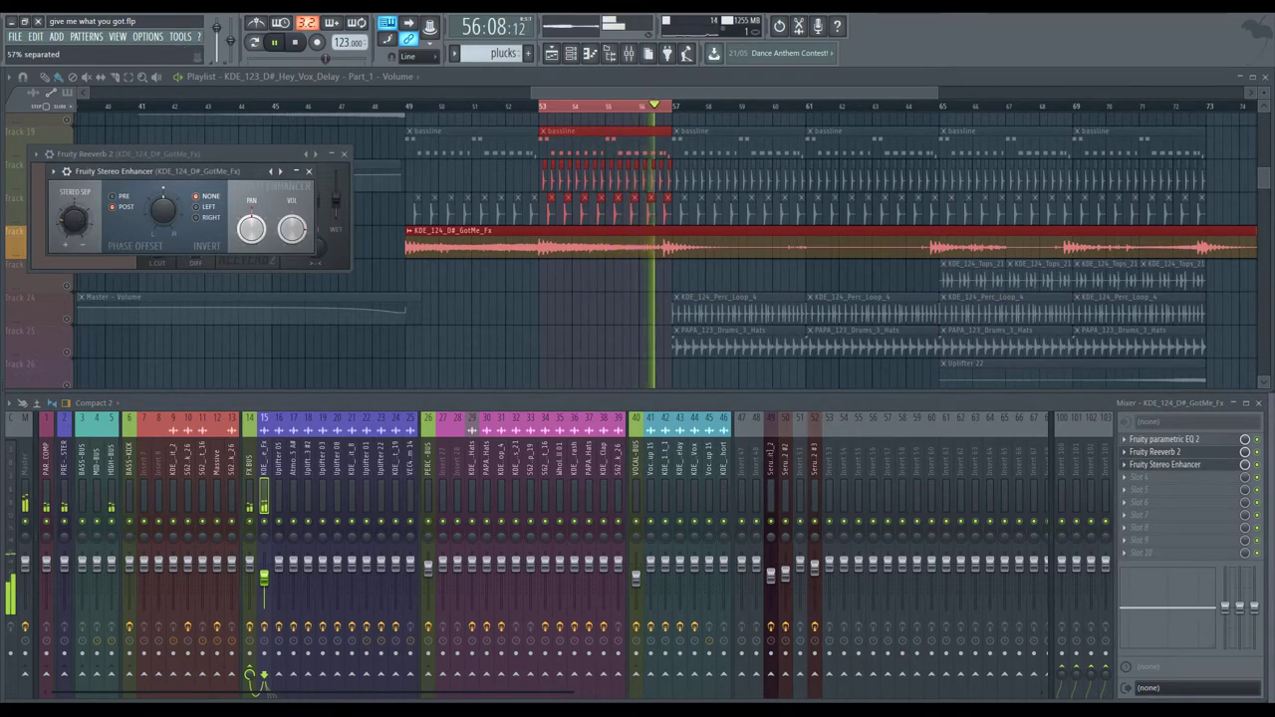
# Step: Set the GotMe_Fx stereo separation to 91% separated, stop playback, and close both effect windows
pyautogui.moveTo(75, 211); pyautogui.dragTo(76, 217)
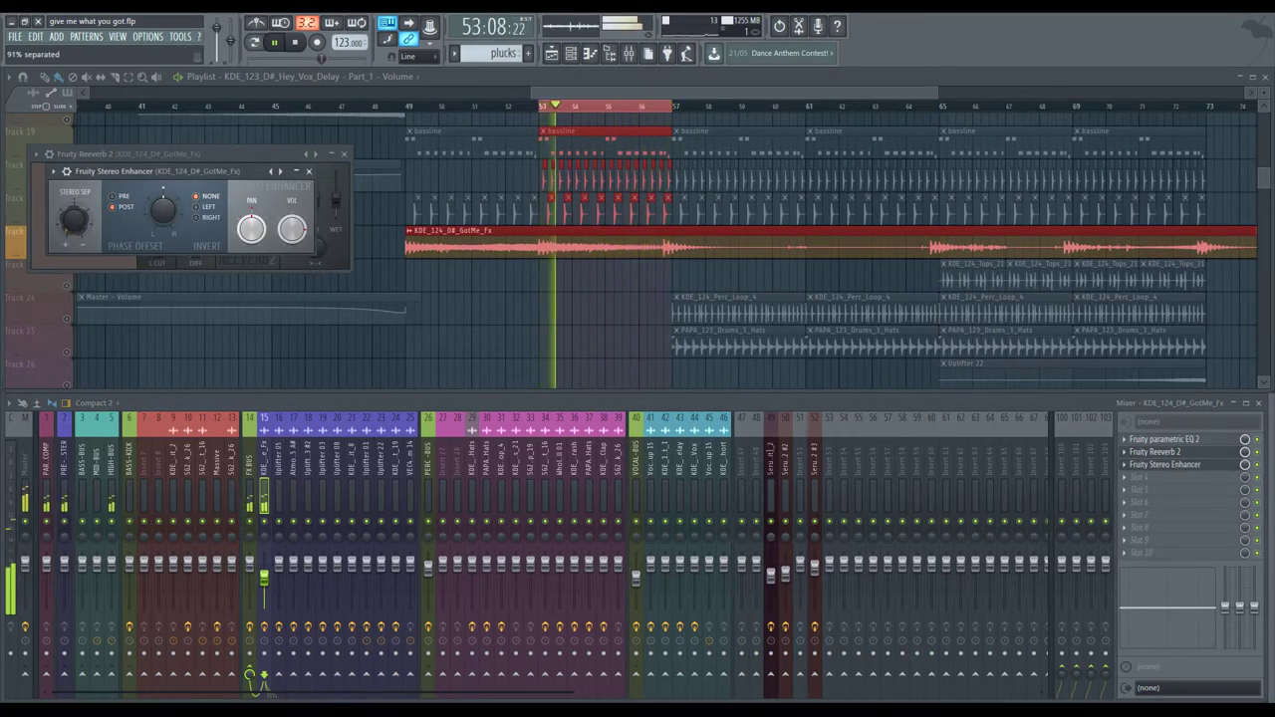
pyautogui.press('space')
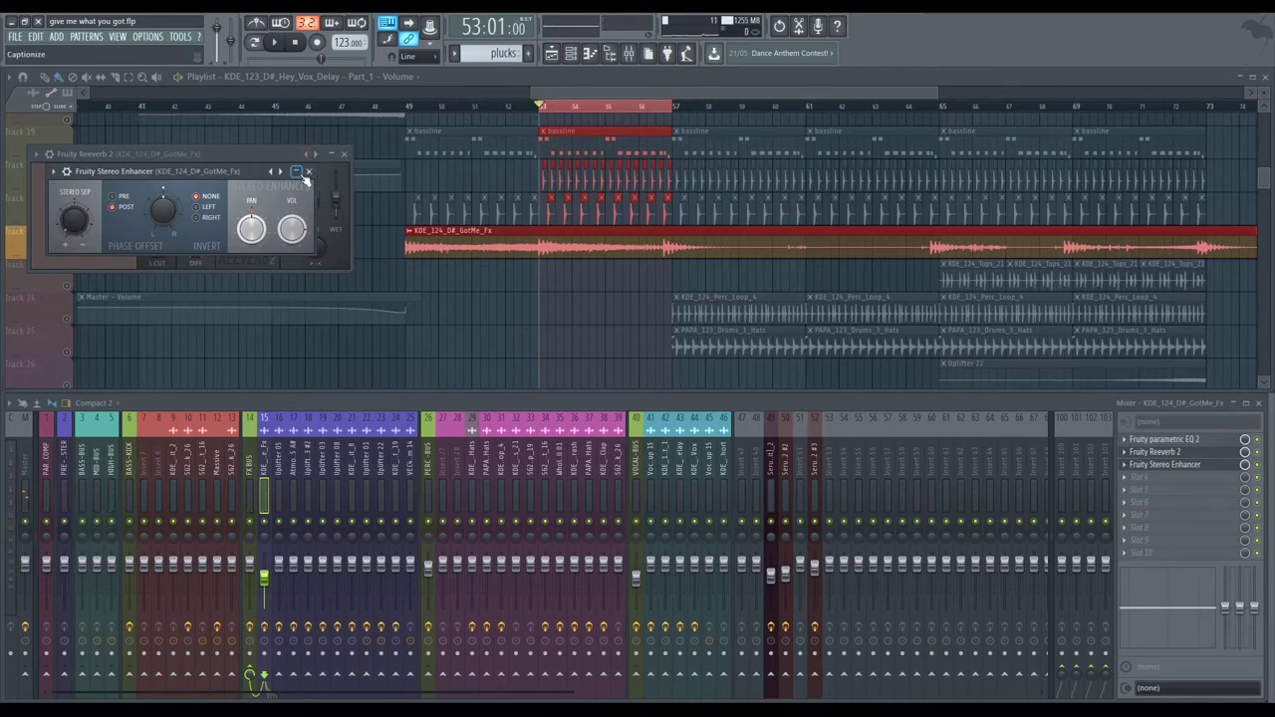
pyautogui.click(307, 173)
pyautogui.click(344, 154)
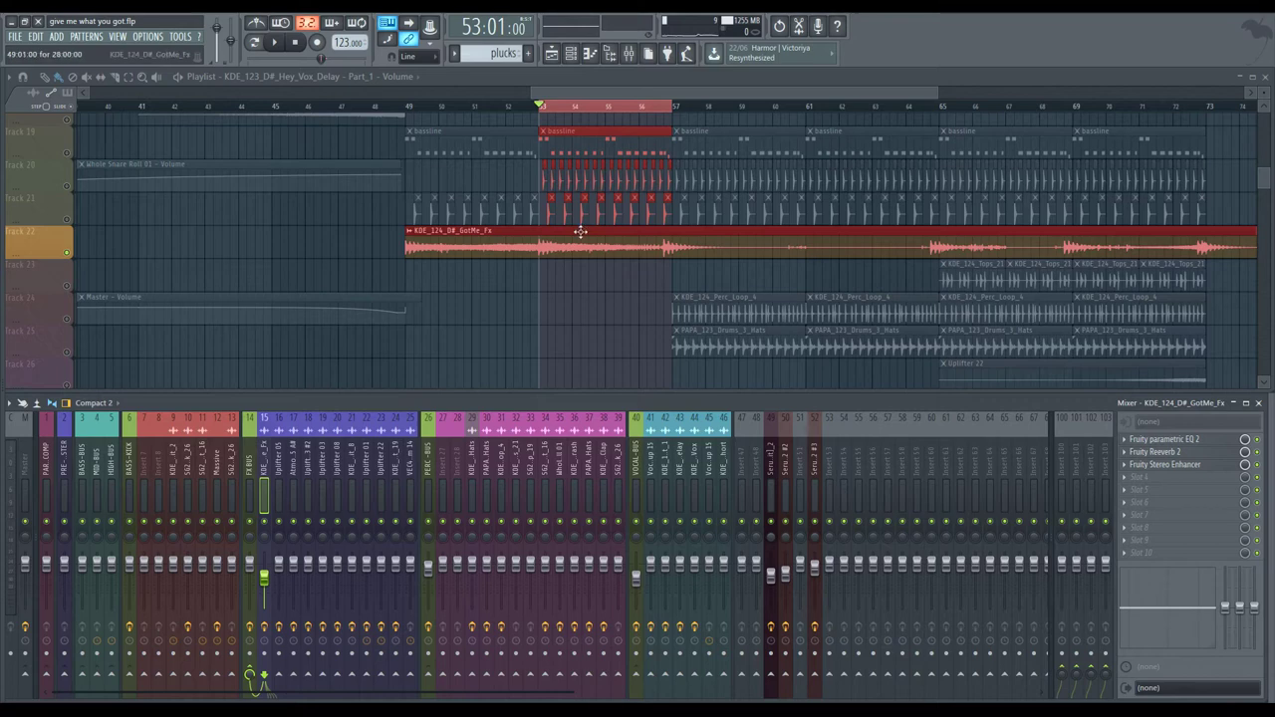
# Step: Solo track 24 with the KDE_124_Perc_Loop_4 clips and set the playback loop to bars 57 to 61
pyautogui.click(64, 315)
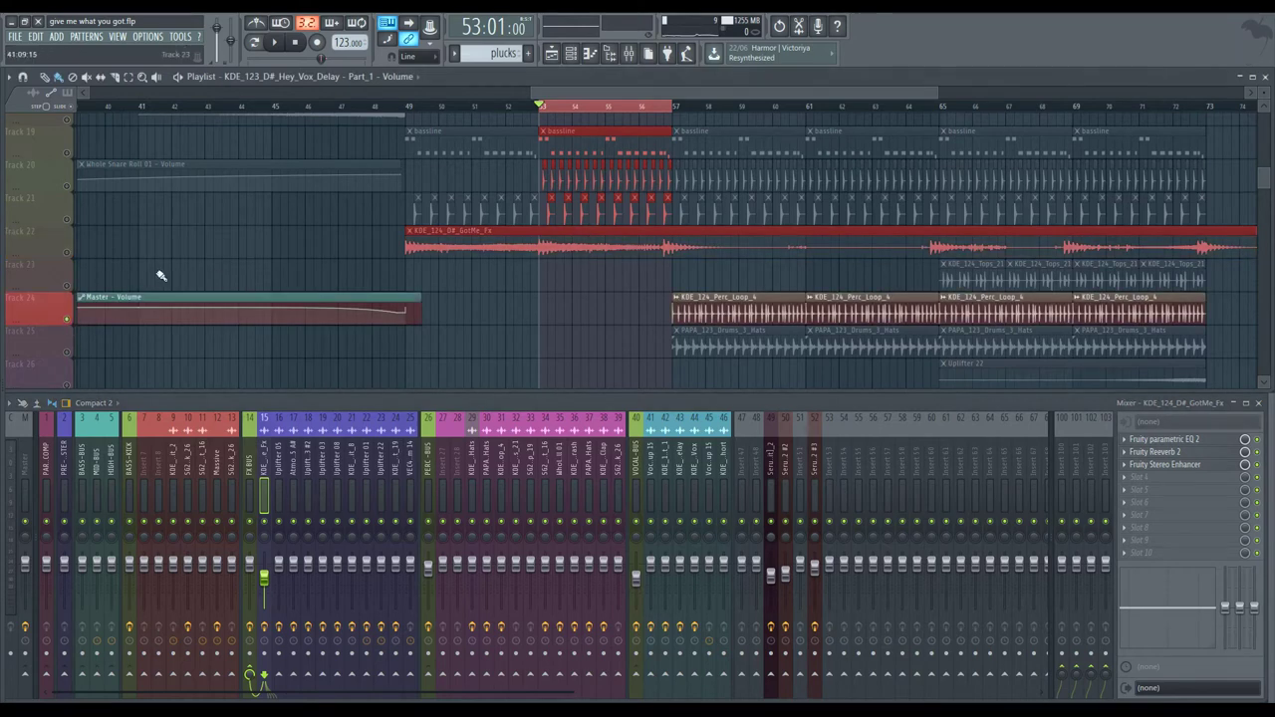
pyautogui.click(706, 119)
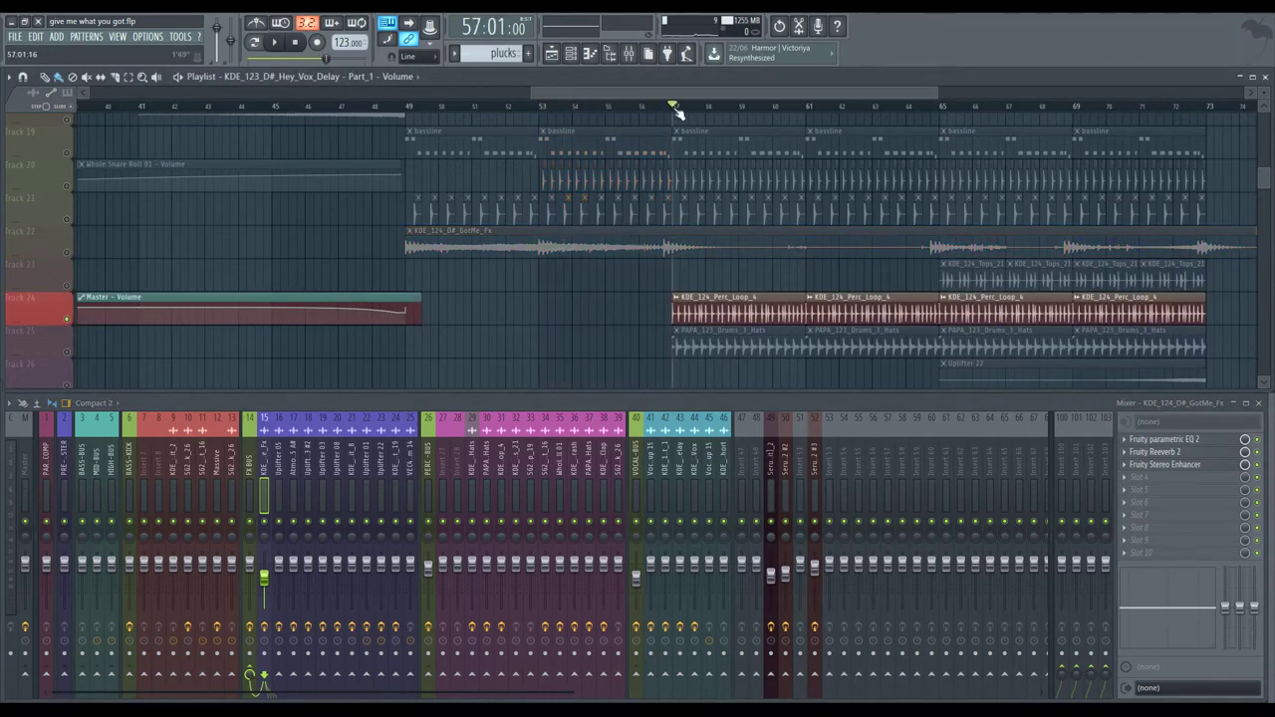
pyautogui.moveTo(676, 109); pyautogui.dragTo(749, 104)
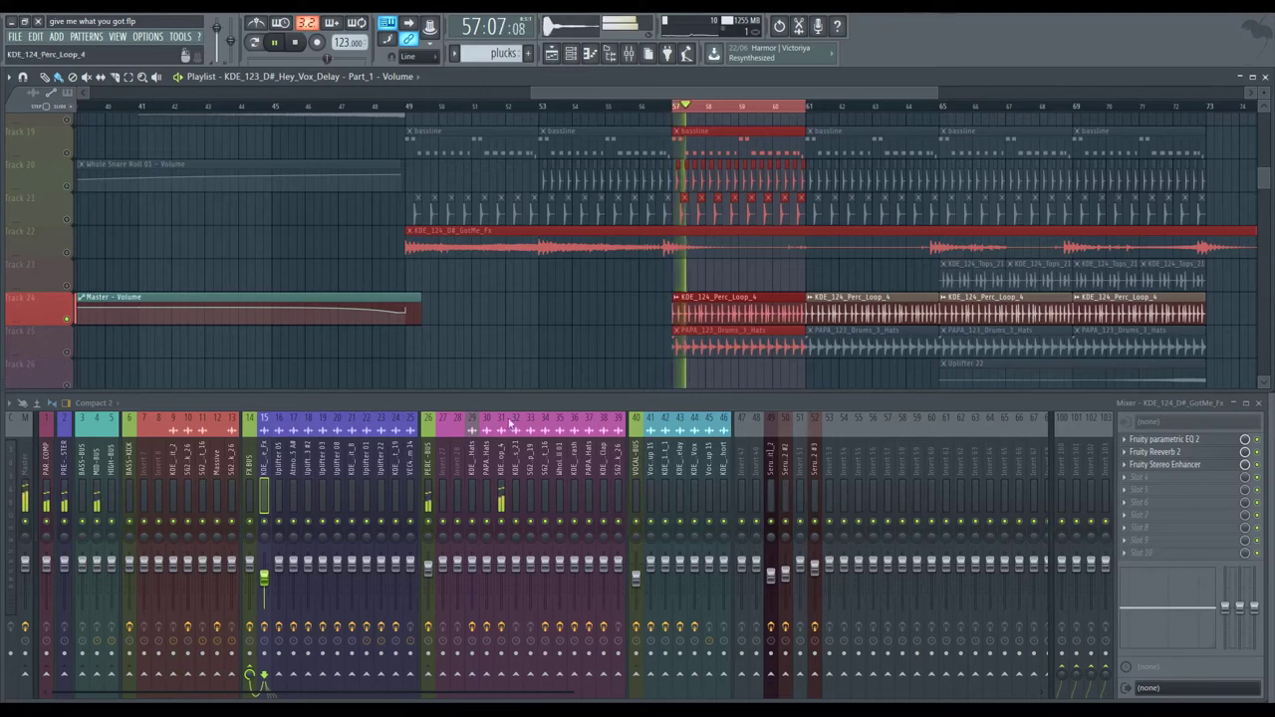
# Step: Set the KDE_124_Perc_Loop_4 mixer track's stereo separation to 71% separated and close its enhancer and reverb windows
pyautogui.click(505, 450)
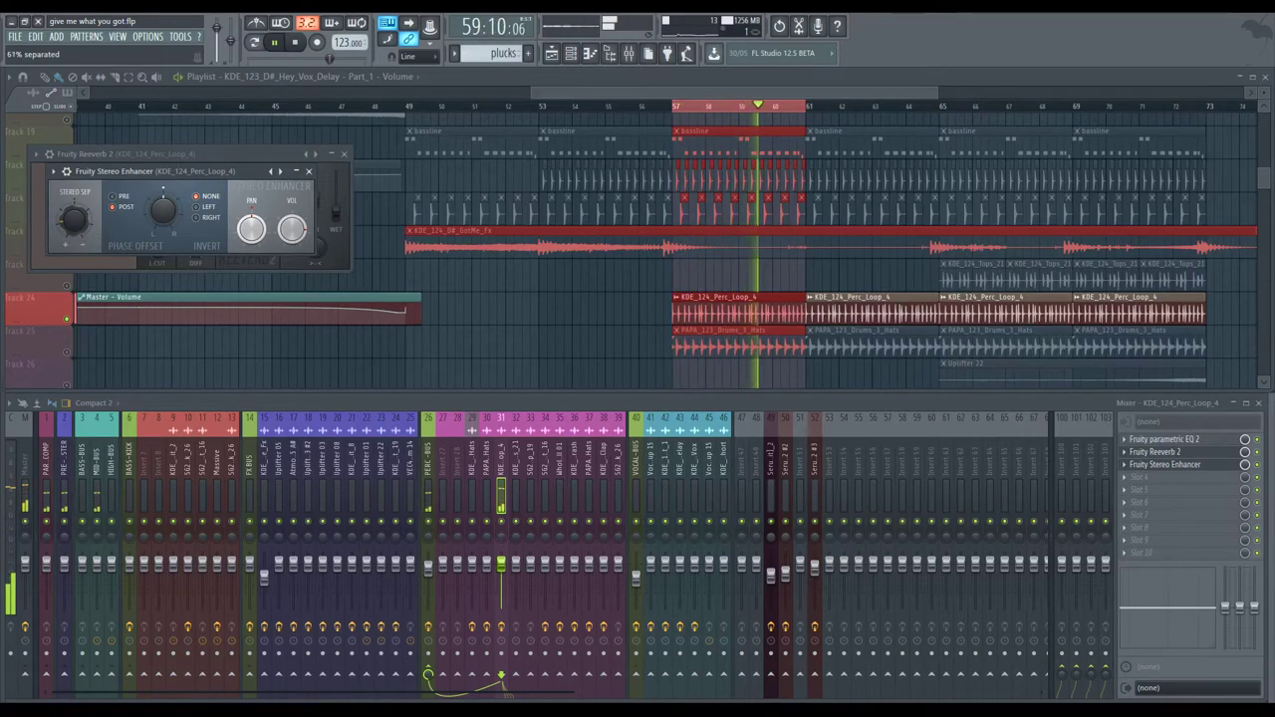
pyautogui.moveTo(73, 220); pyautogui.dragTo(73, 208)
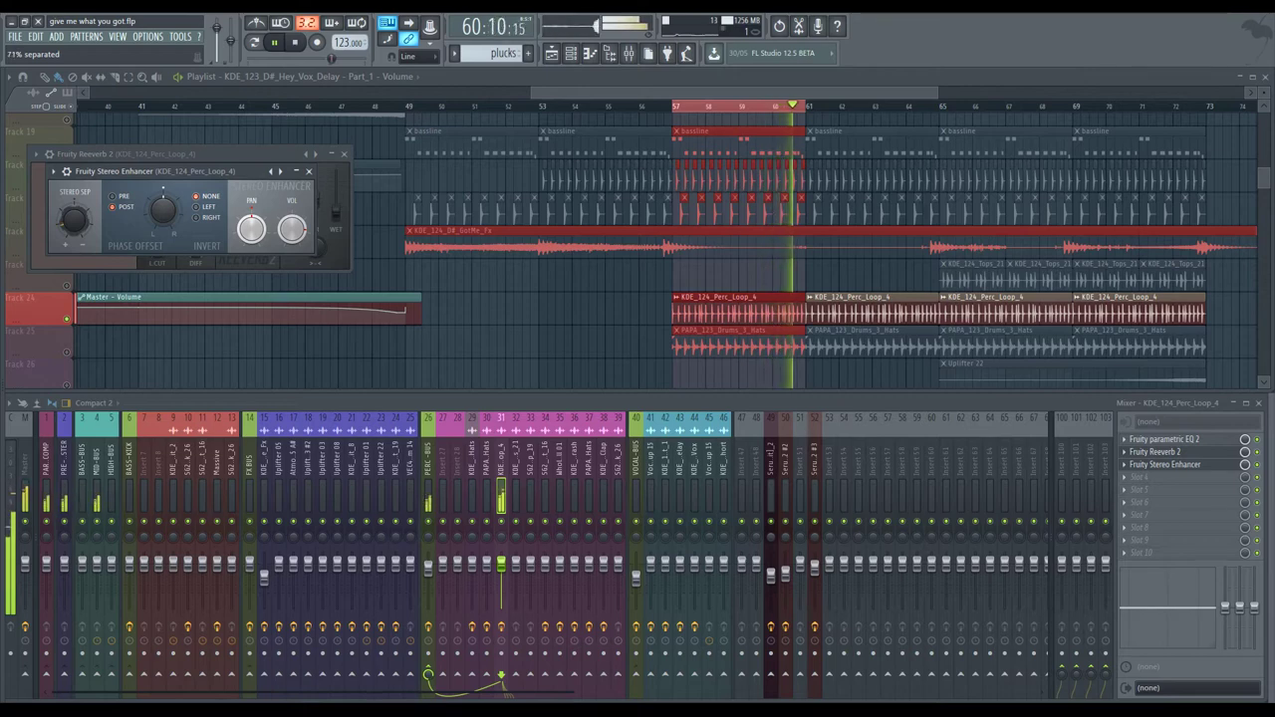
pyautogui.click(308, 172)
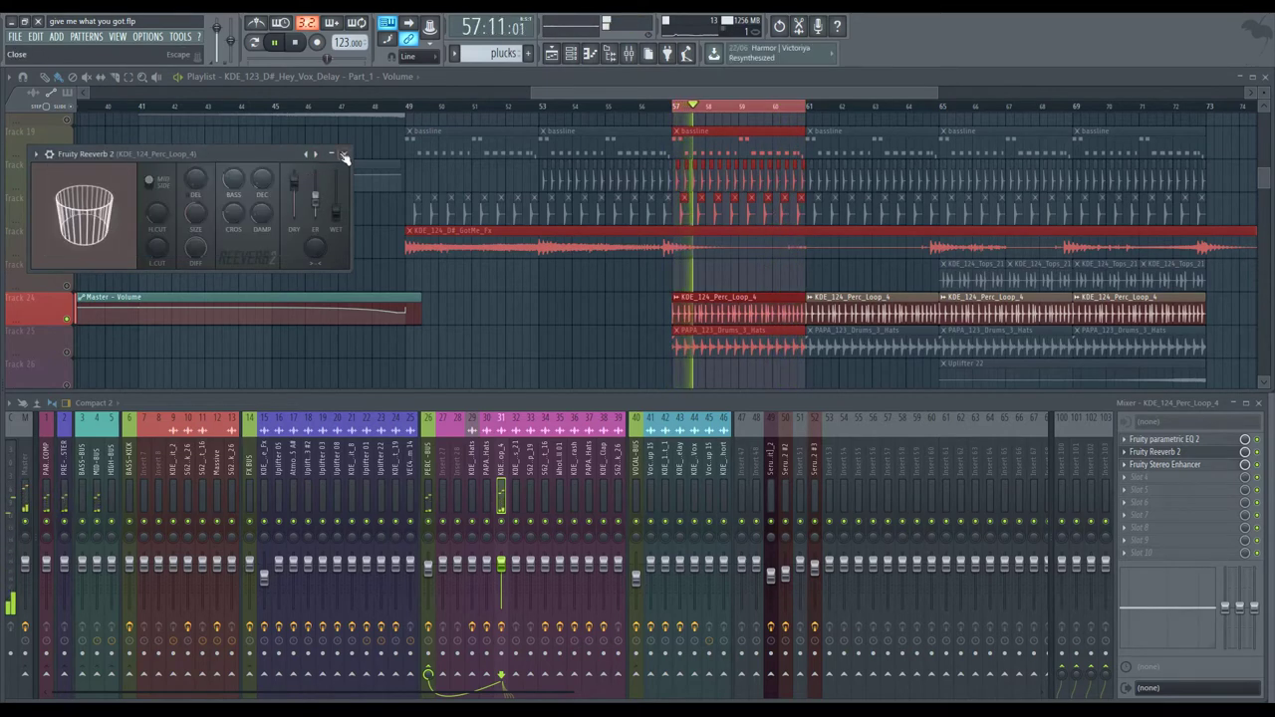
pyautogui.click(345, 155)
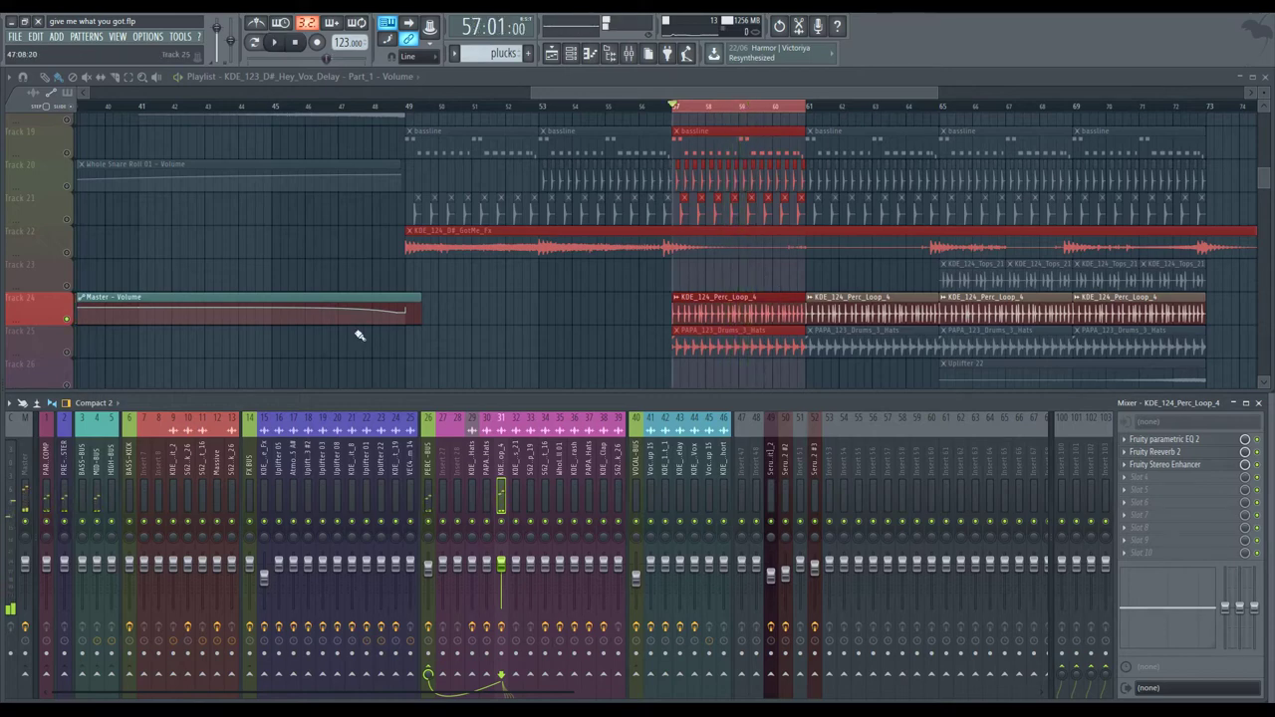
# Step: Solo track 25, play the loop, and select the PAPA_123_Drums_3_Hats mixer track
pyautogui.click(73, 355)
pyautogui.press('space')
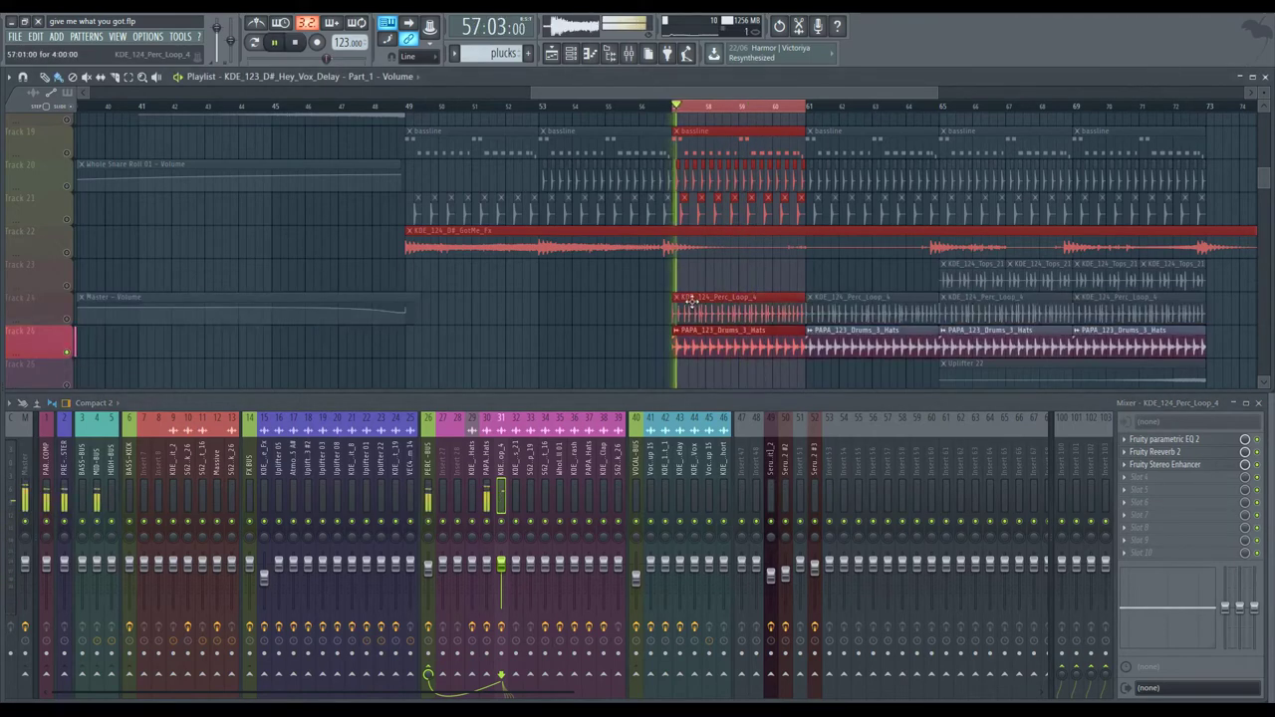
pyautogui.click(489, 472)
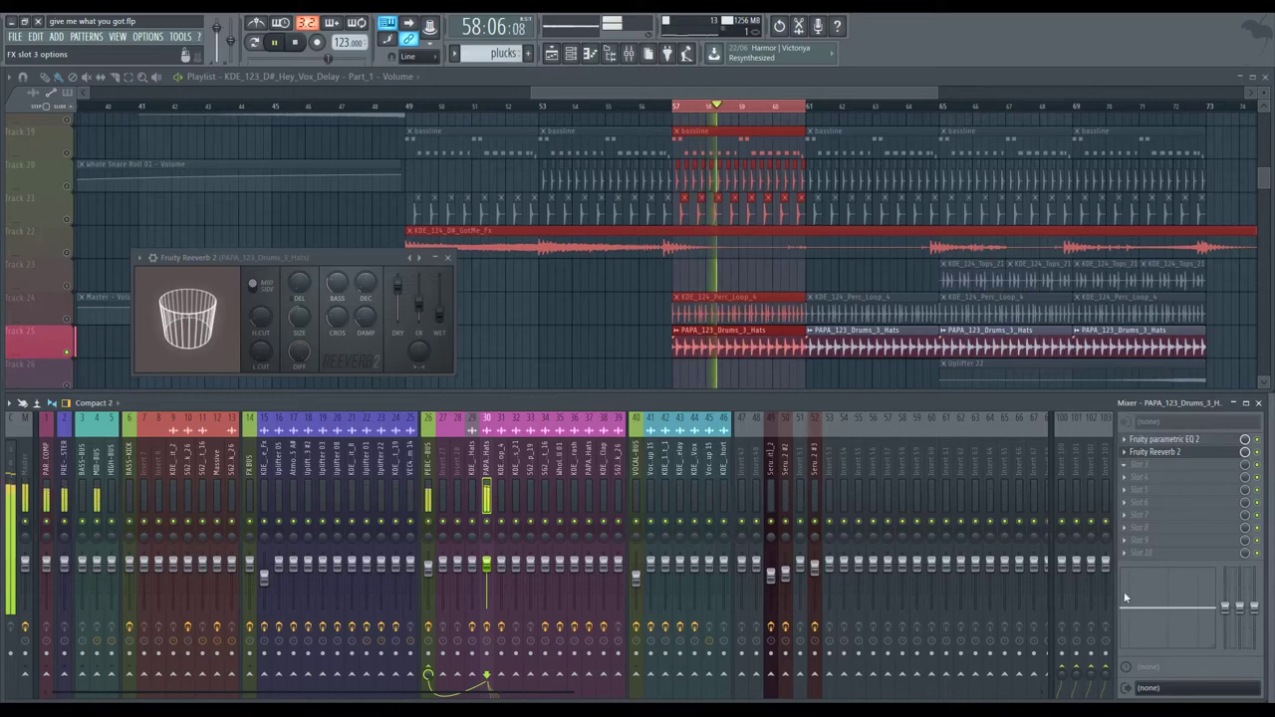
# Step: Add Fruity Stereo Enhancer to the PAPA_123_Drums_3_Hats track at 46% separated, and close both effect windows
pyautogui.click(1136, 465)
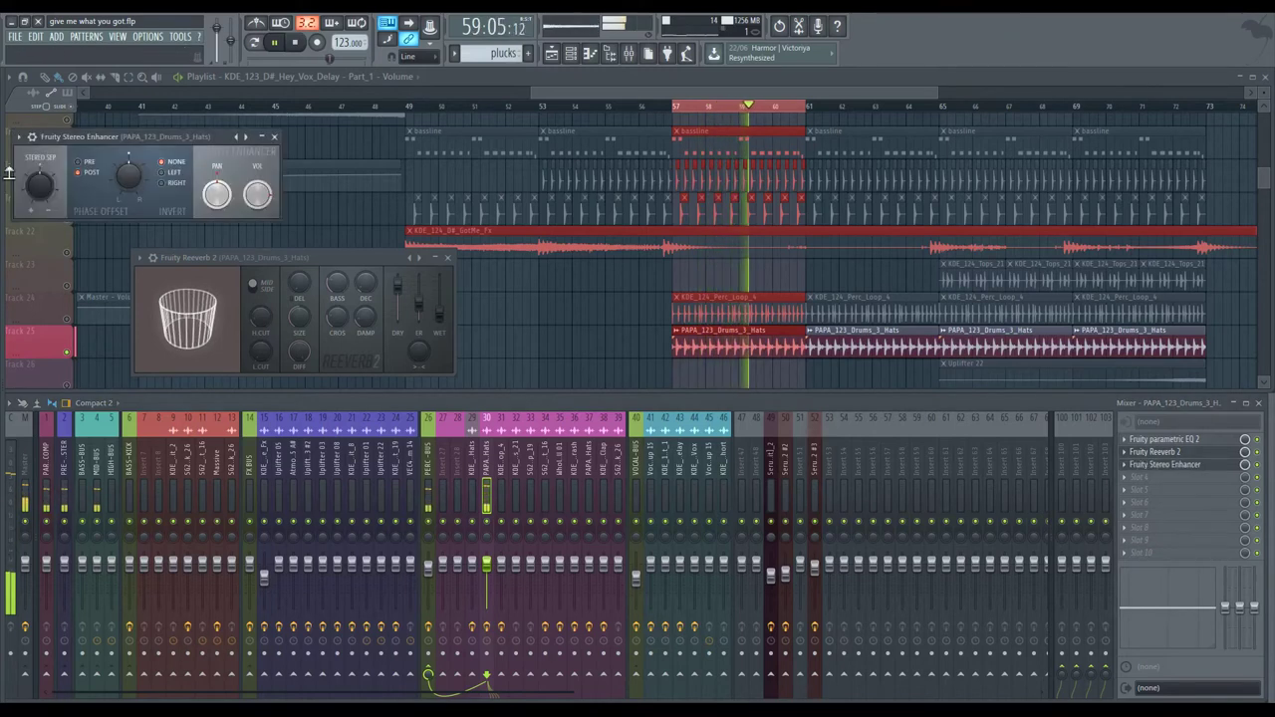
pyautogui.moveTo(38, 182); pyautogui.dragTo(38, 171)
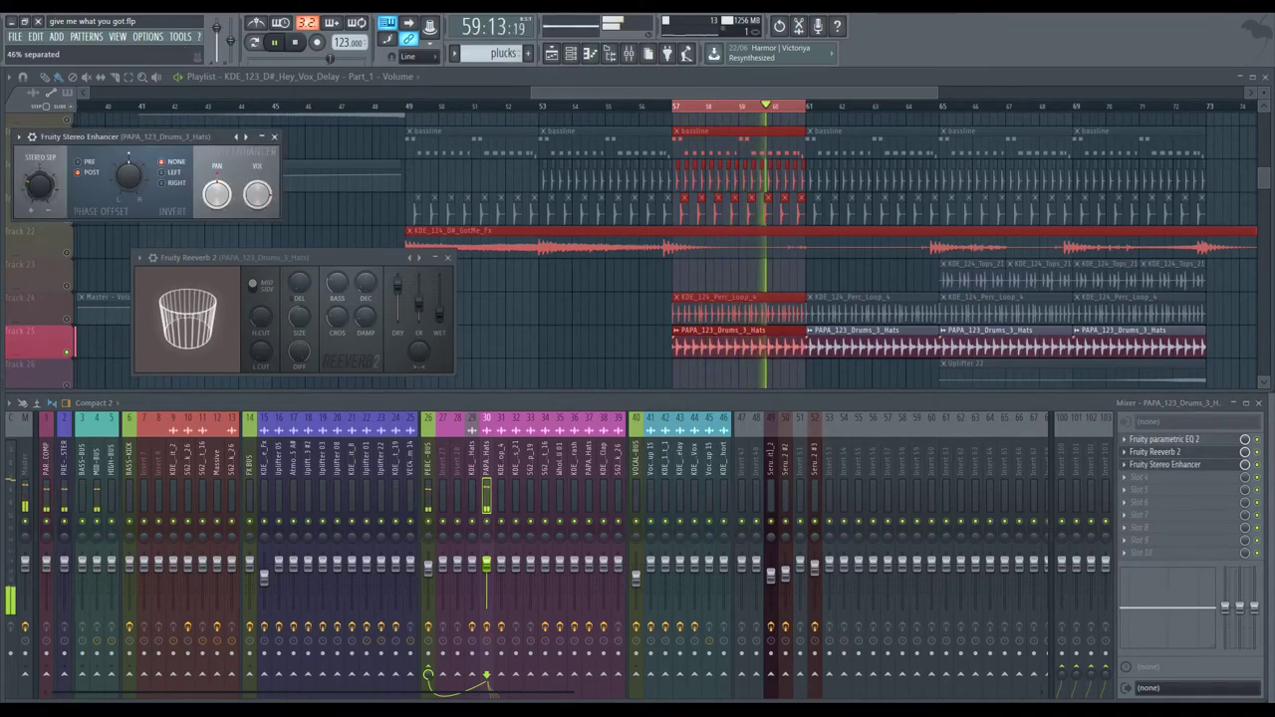
pyautogui.click(274, 137)
pyautogui.click(449, 259)
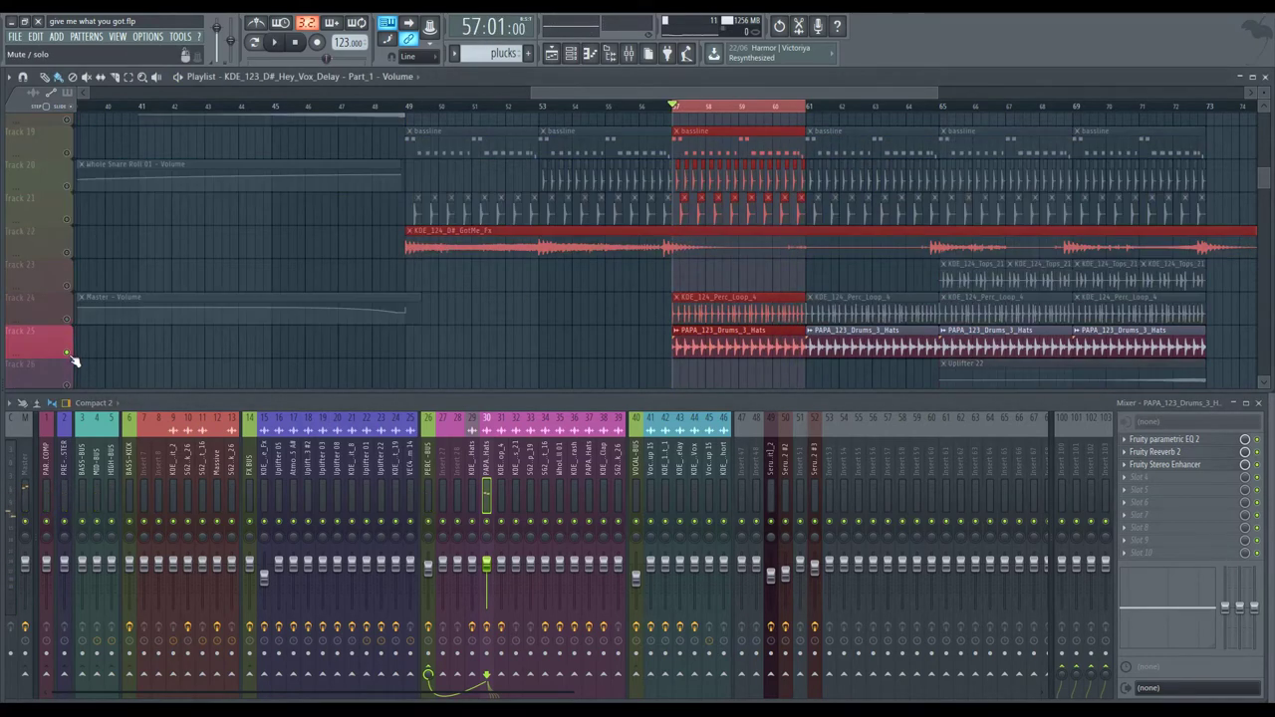
# Step: Solo track 17 with the Whole Snare Roll 01 clip, set the playback loop to bars 33 to 49, and play it
pyautogui.scroll(3, 802, 219)
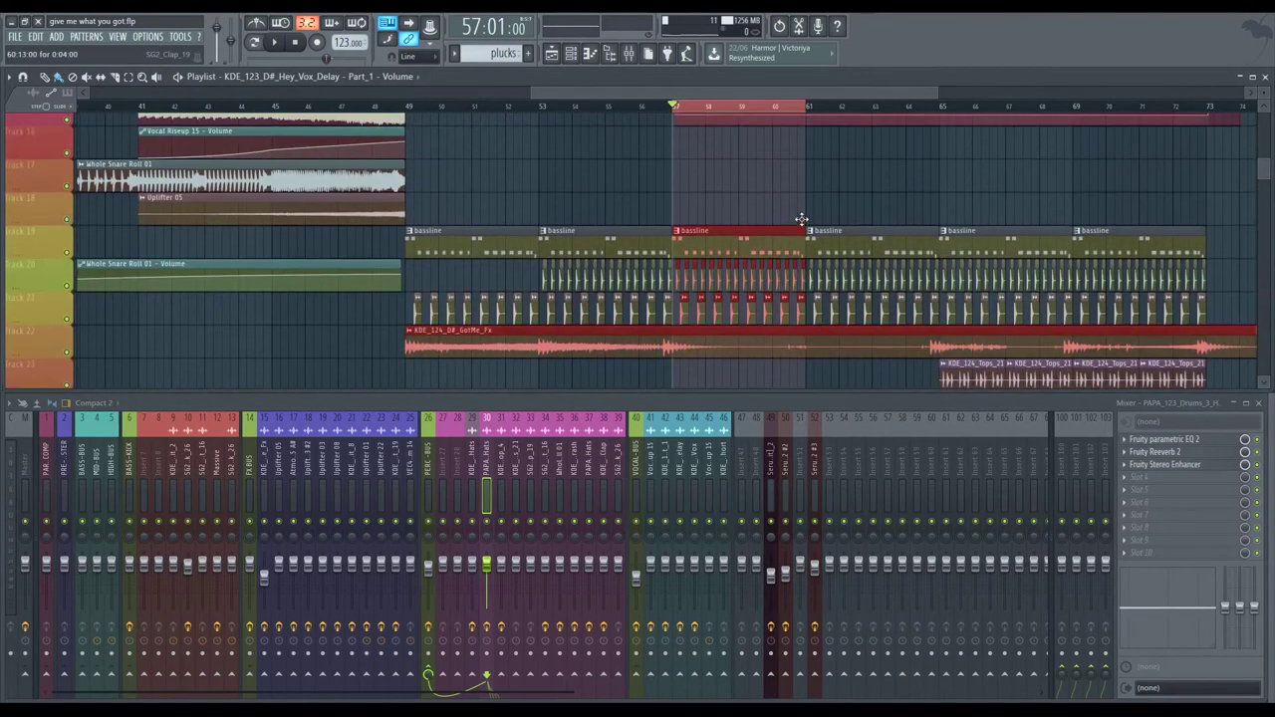
pyautogui.click(647, 108)
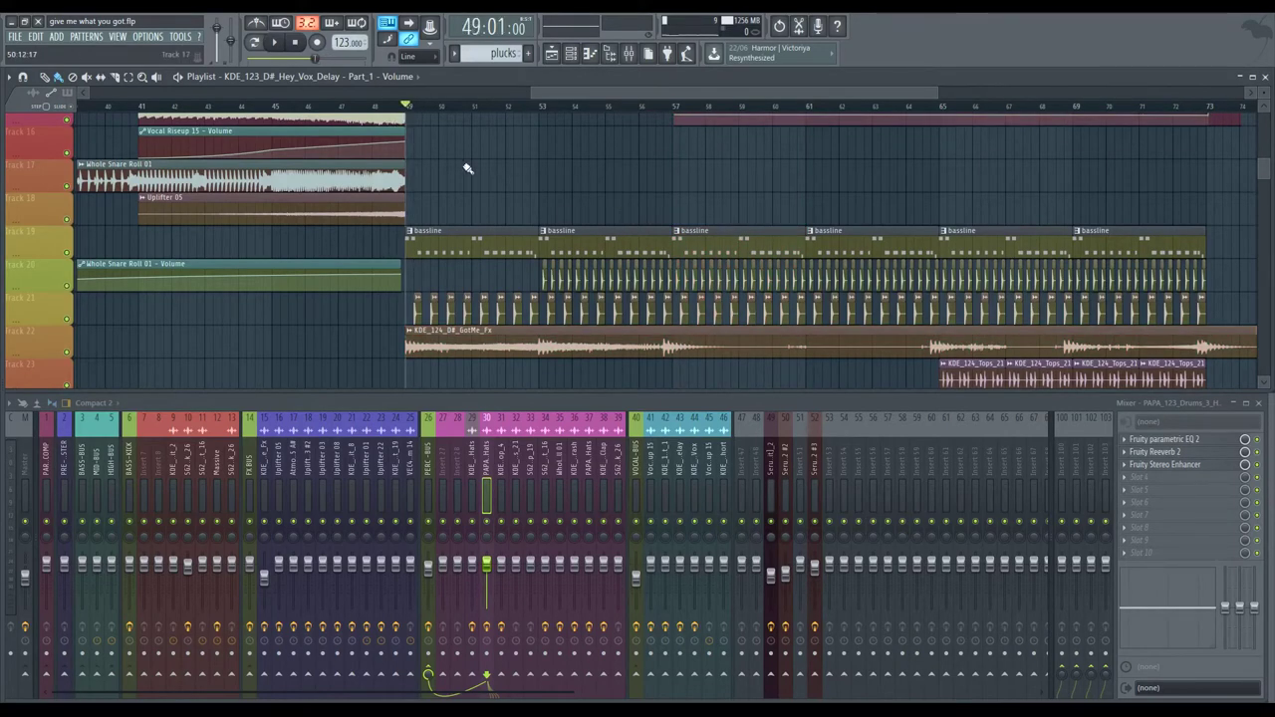
pyautogui.scroll(1, 464, 165)
pyautogui.hscroll(-2, 568, 93)
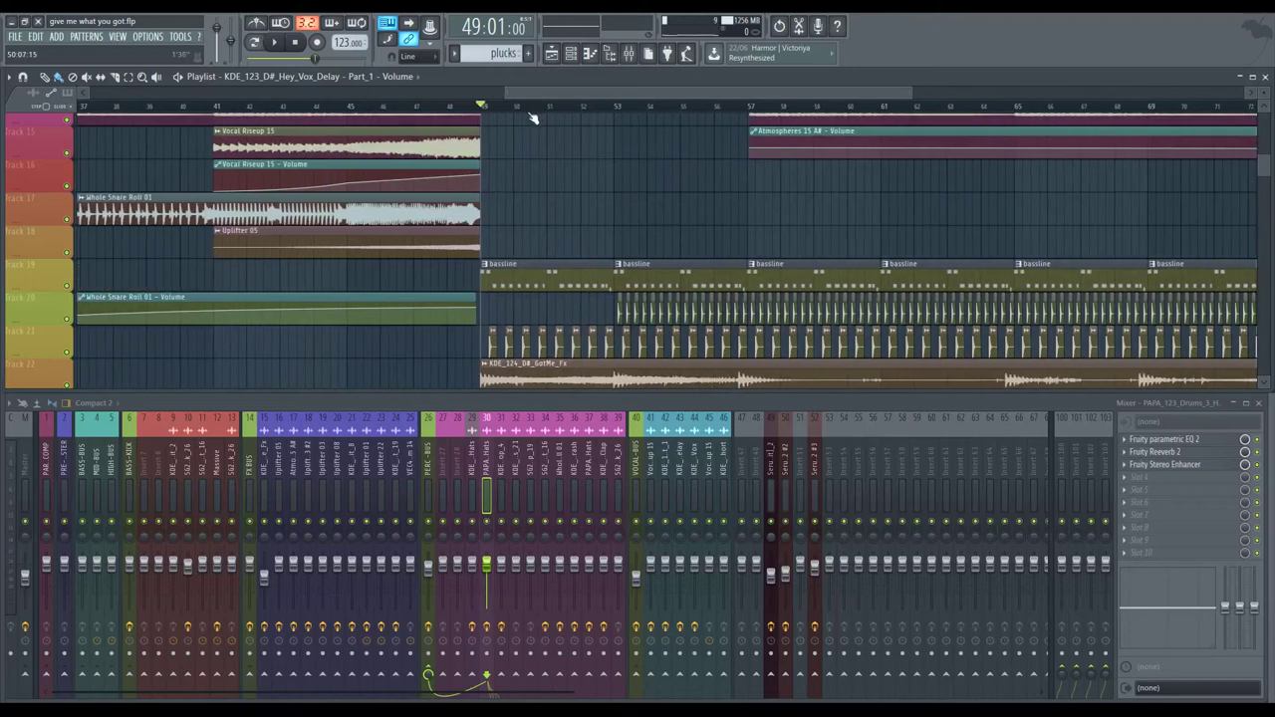
pyautogui.hscroll(-5, 533, 118)
pyautogui.rightClick(67, 218)
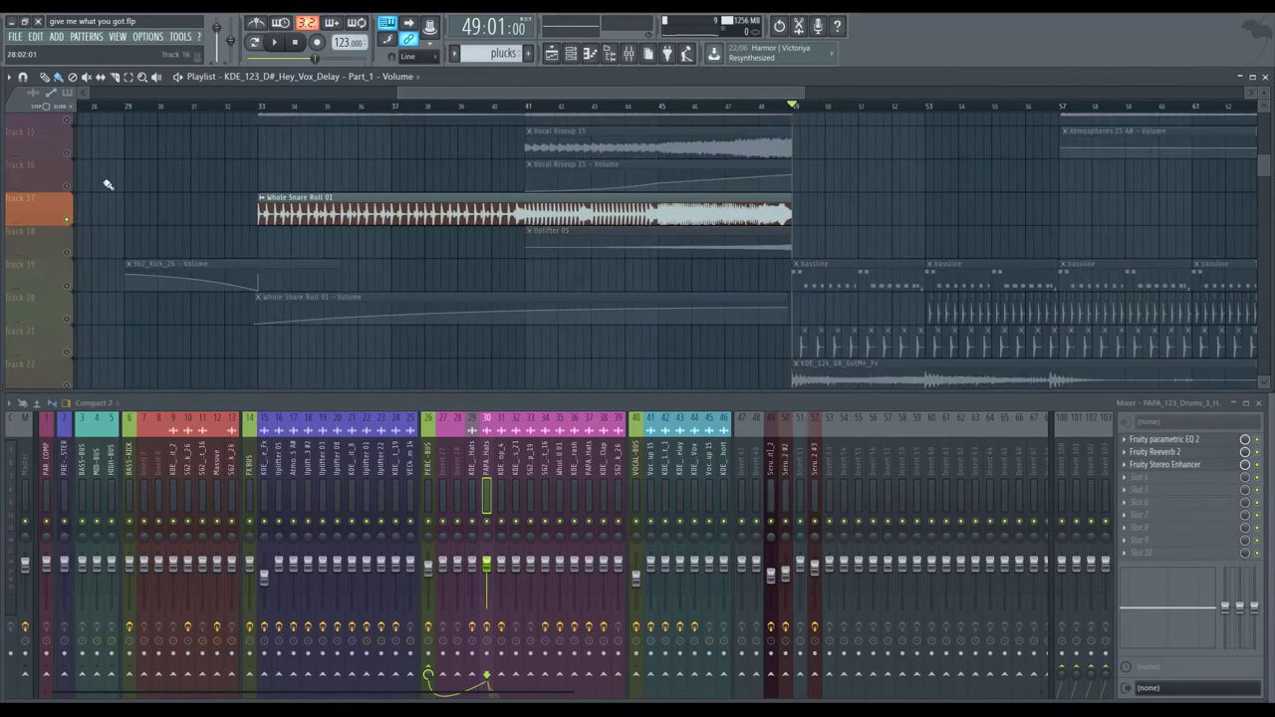
pyautogui.moveTo(261, 110); pyautogui.dragTo(745, 109)
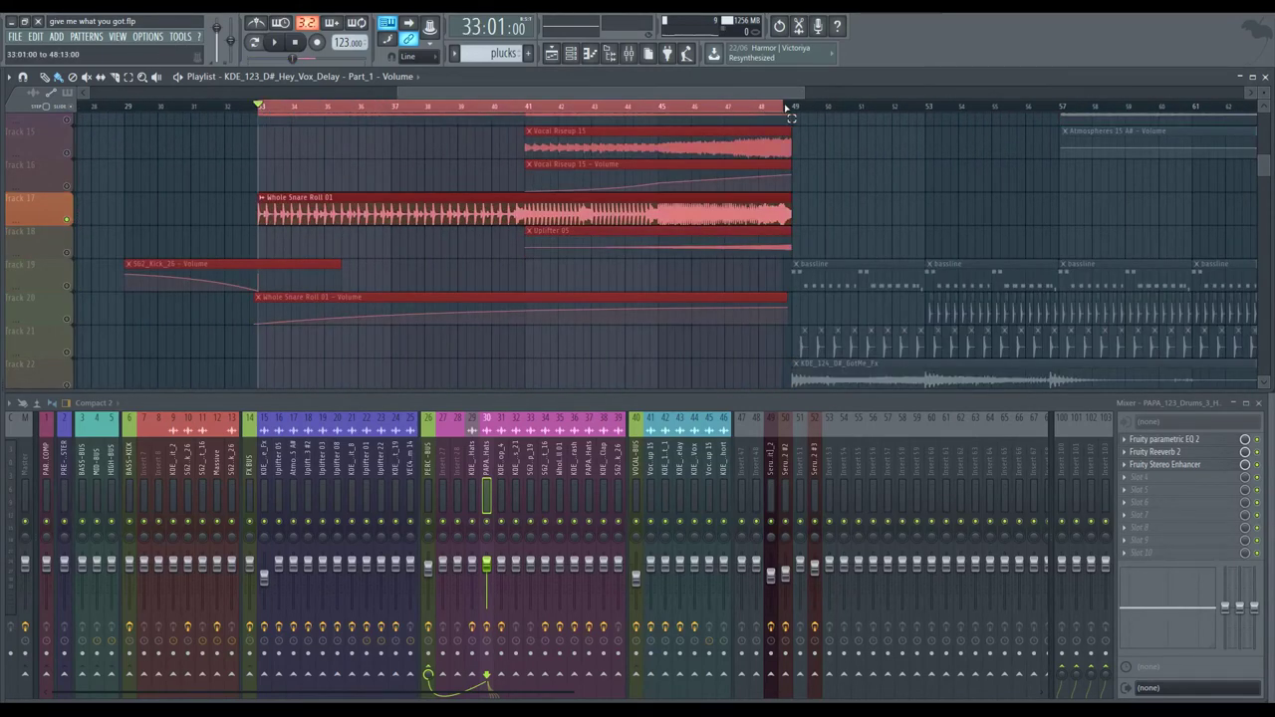
pyautogui.press('space')
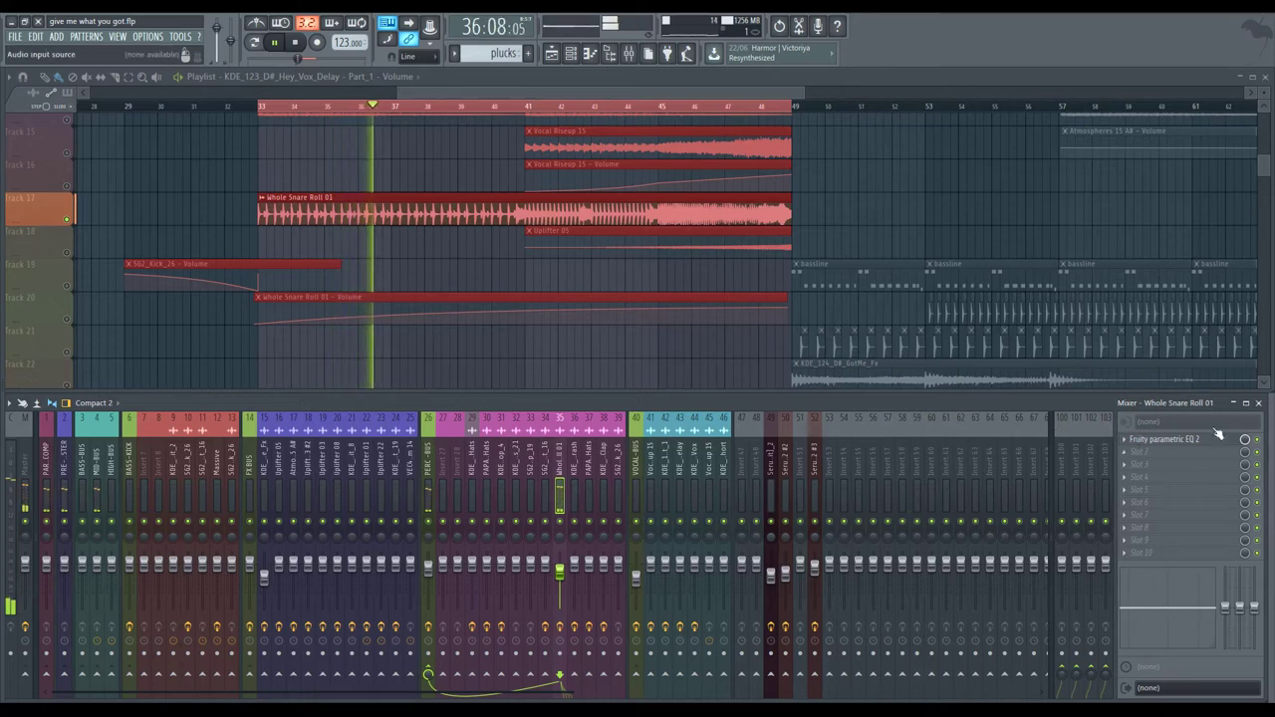
# Step: Cut the Whole Snare Roll 01 EQ's low shelf to -1.7 dB at 42 Hz, lower its high shelf, and close the EQ
pyautogui.click(1156, 440)
pyautogui.moveTo(89, 279); pyautogui.dragTo(66, 266)
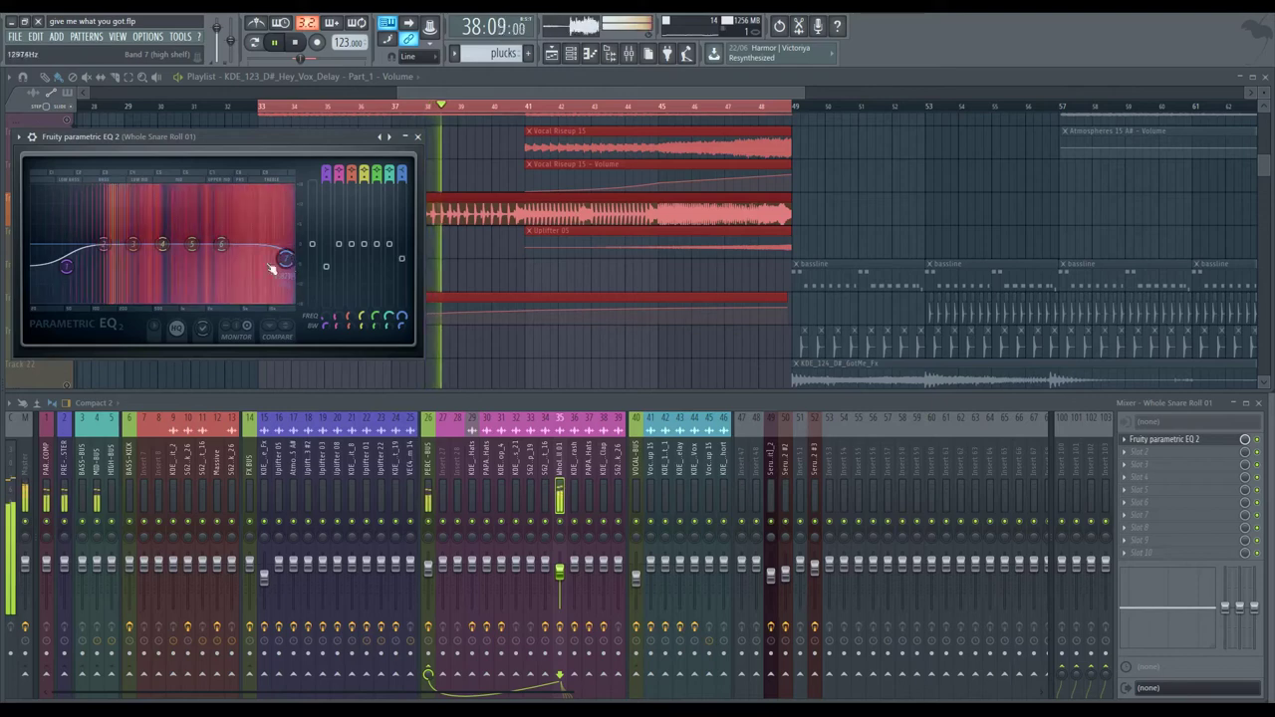
pyautogui.moveTo(66, 266)
pyautogui.mouseDown()
pyautogui.moveTo(32, 254)
pyautogui.moveTo(63, 258)
pyautogui.mouseUp()
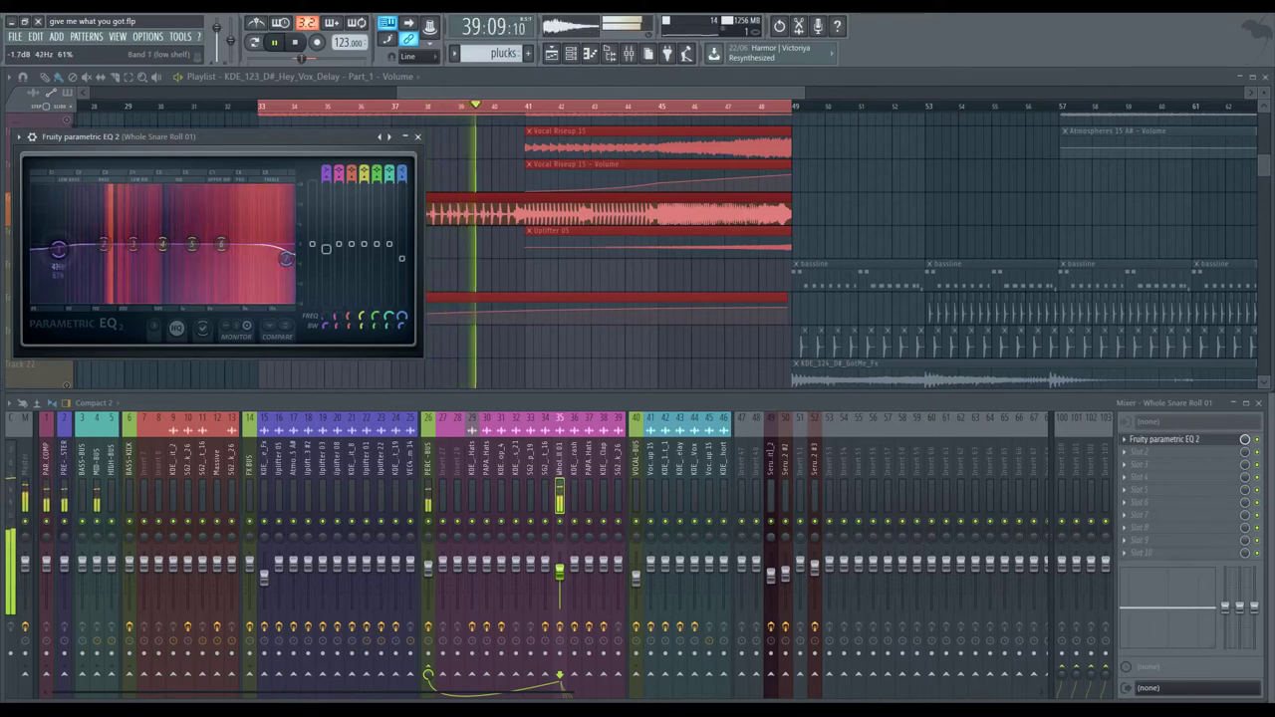
pyautogui.click(417, 136)
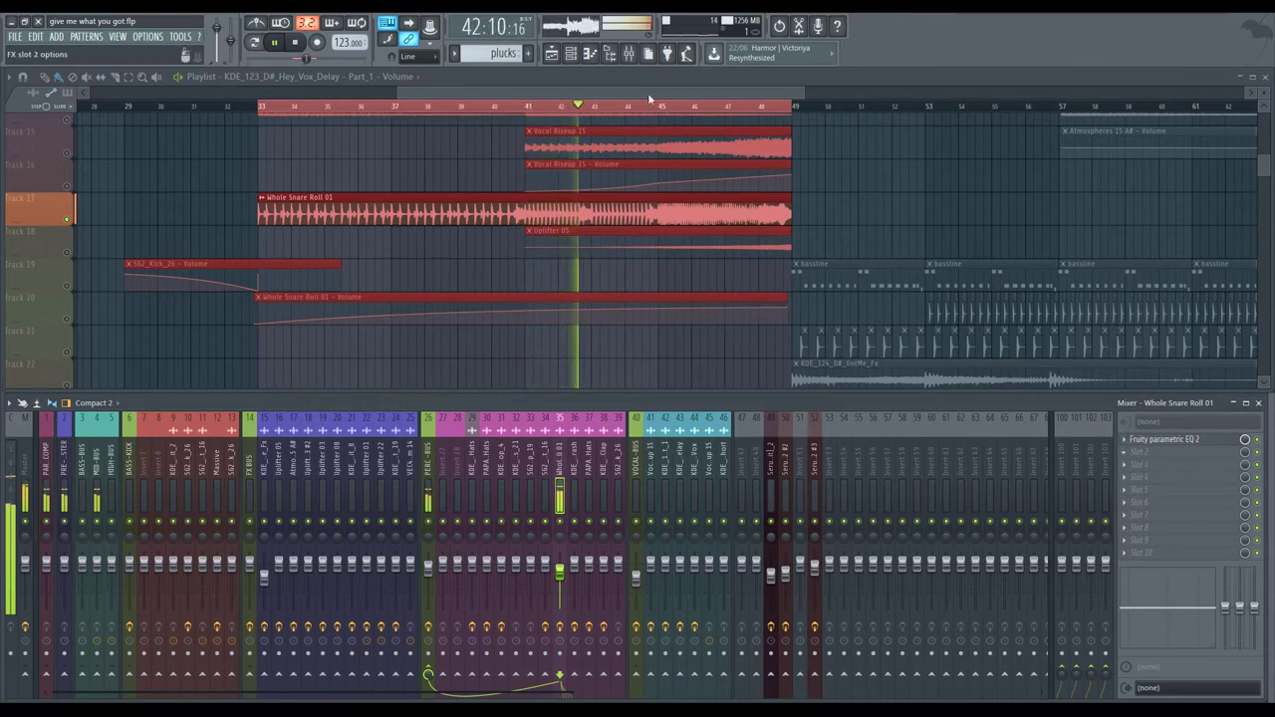
# Step: Add Fruity Delay 2 with ping pong feedback to the Whole Snare Roll 01 mixer track, audition it, and close its window
pyautogui.press('space')
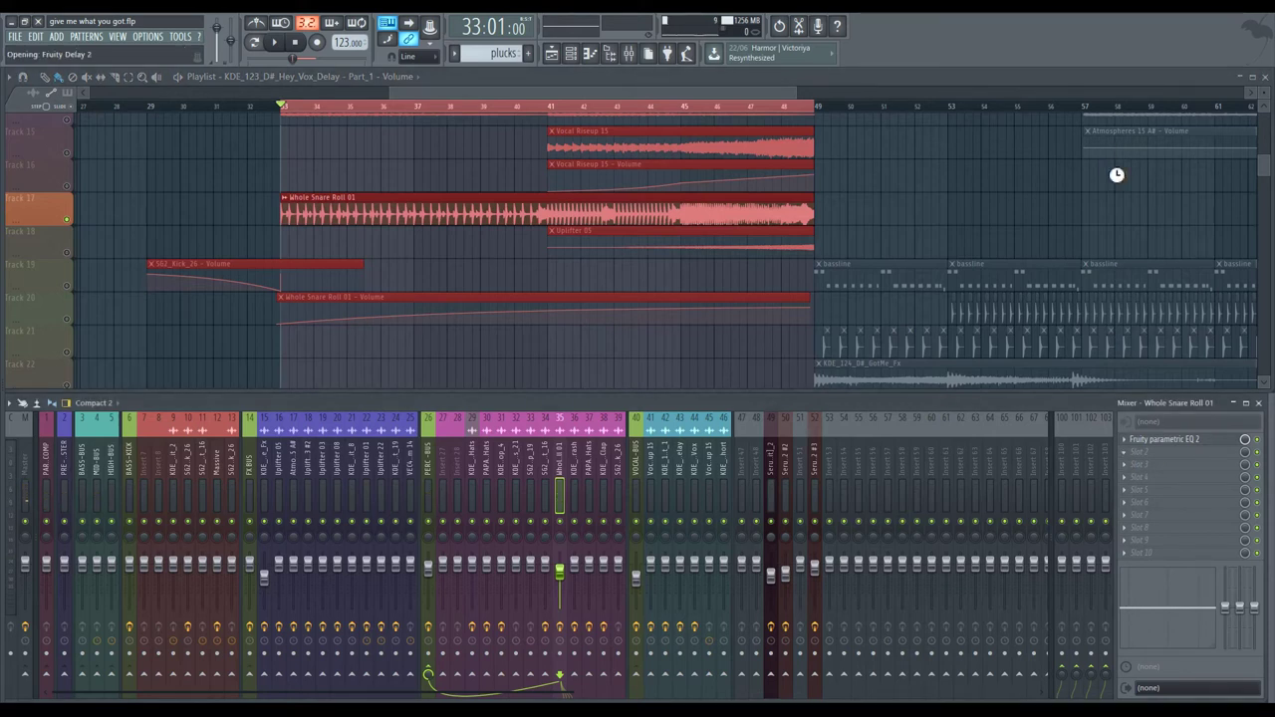
pyautogui.moveTo(105, 162); pyautogui.dragTo(661, 270)
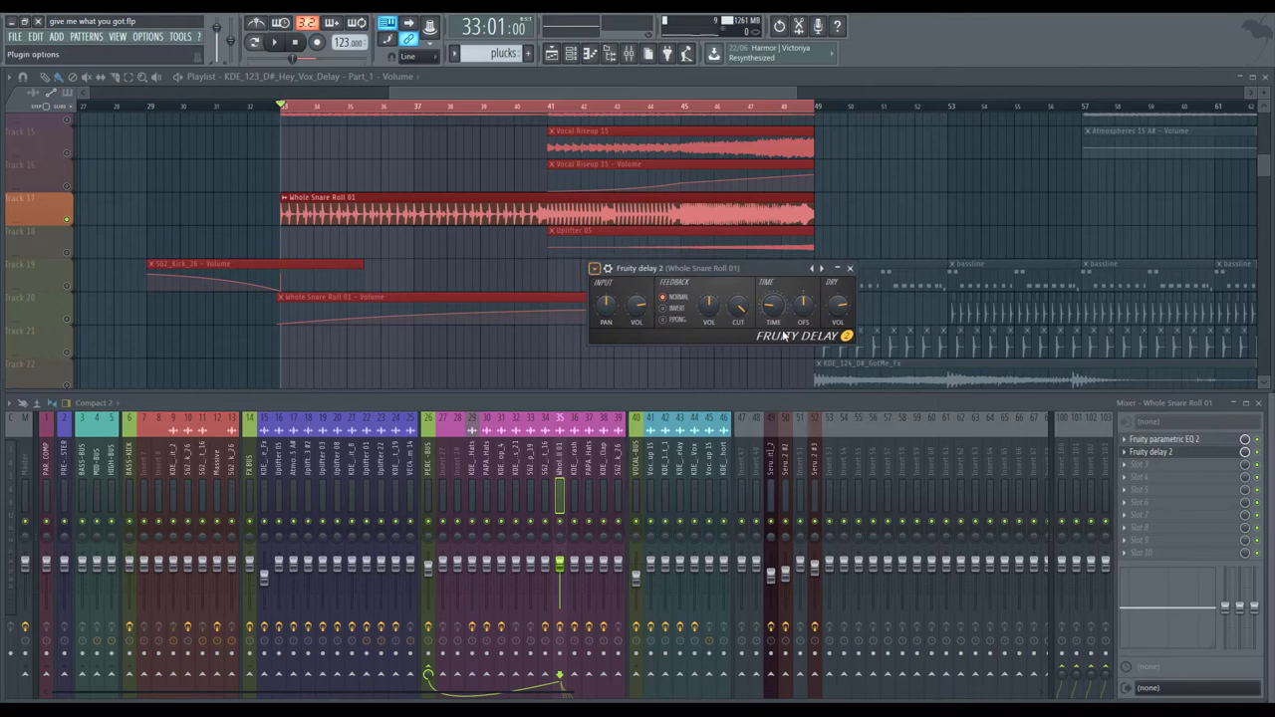
pyautogui.press('space')
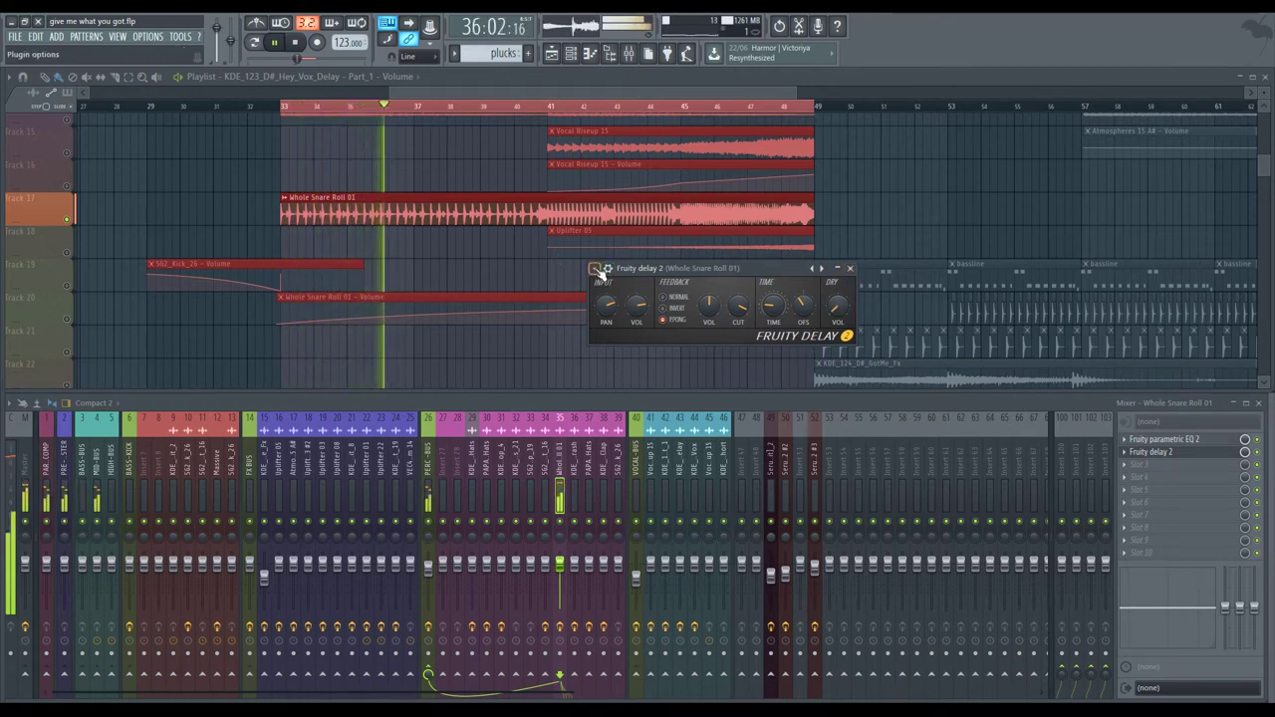
pyautogui.click(850, 268)
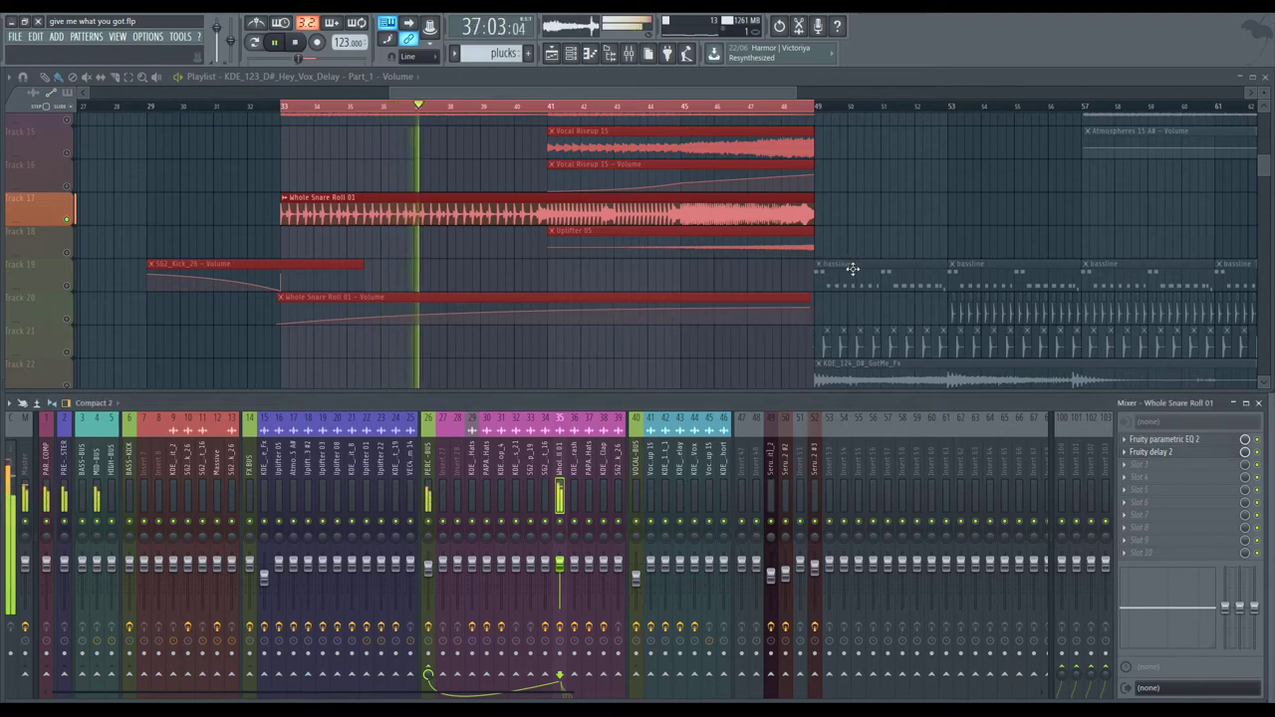
# Step: Clear the loop selection, unsolo track 17, and play all tracks from just before bar 33
pyautogui.click(520, 106)
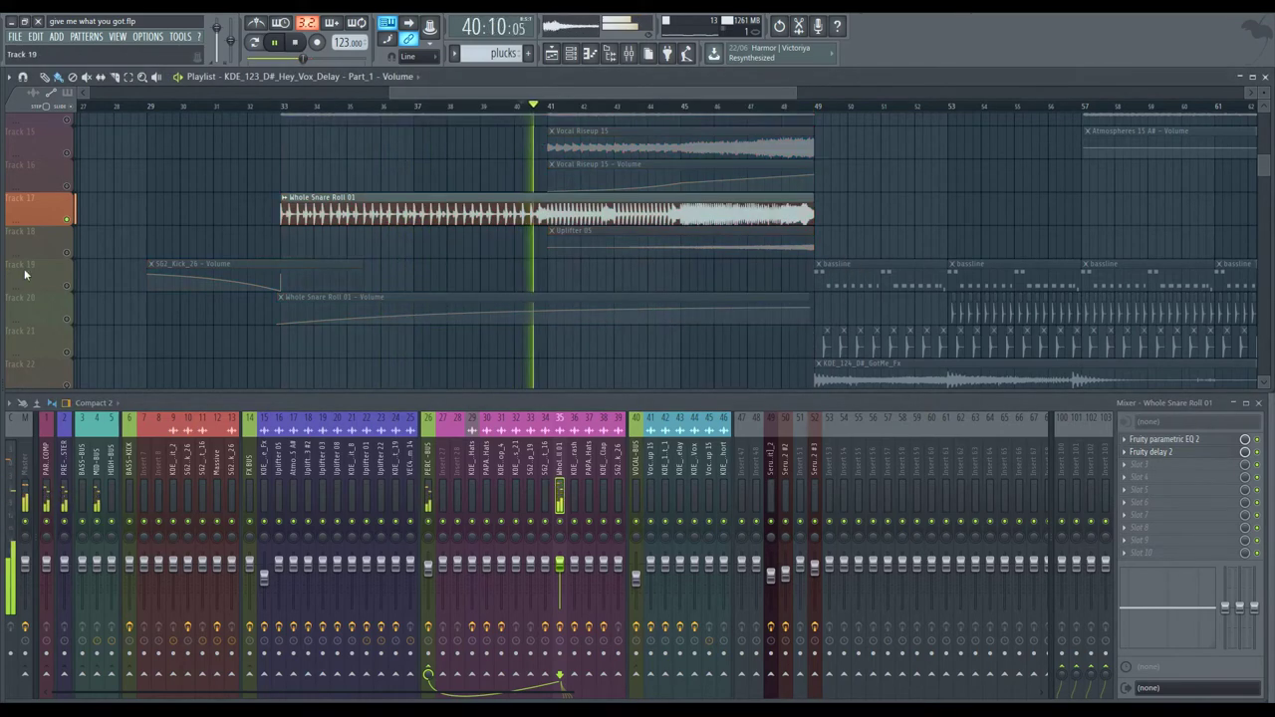
pyautogui.rightClick(67, 221)
pyautogui.rightClick(67, 221)
pyautogui.rightClick(68, 222)
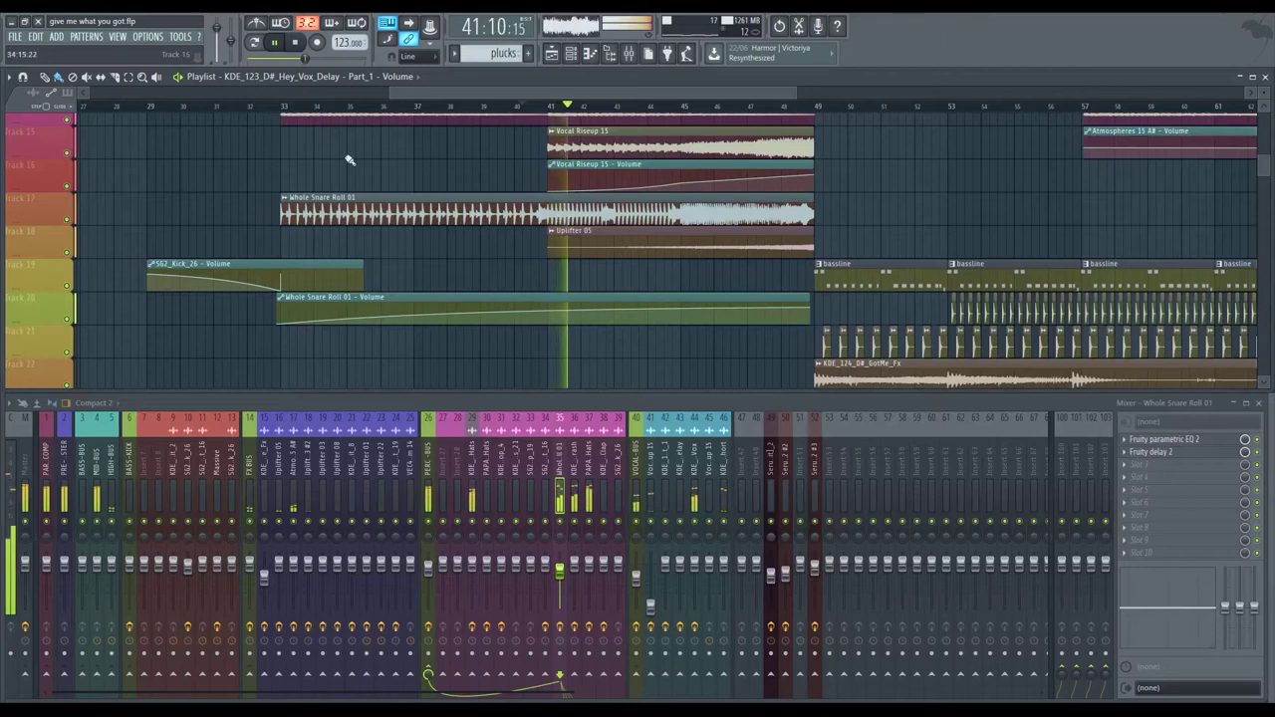
pyautogui.click(261, 106)
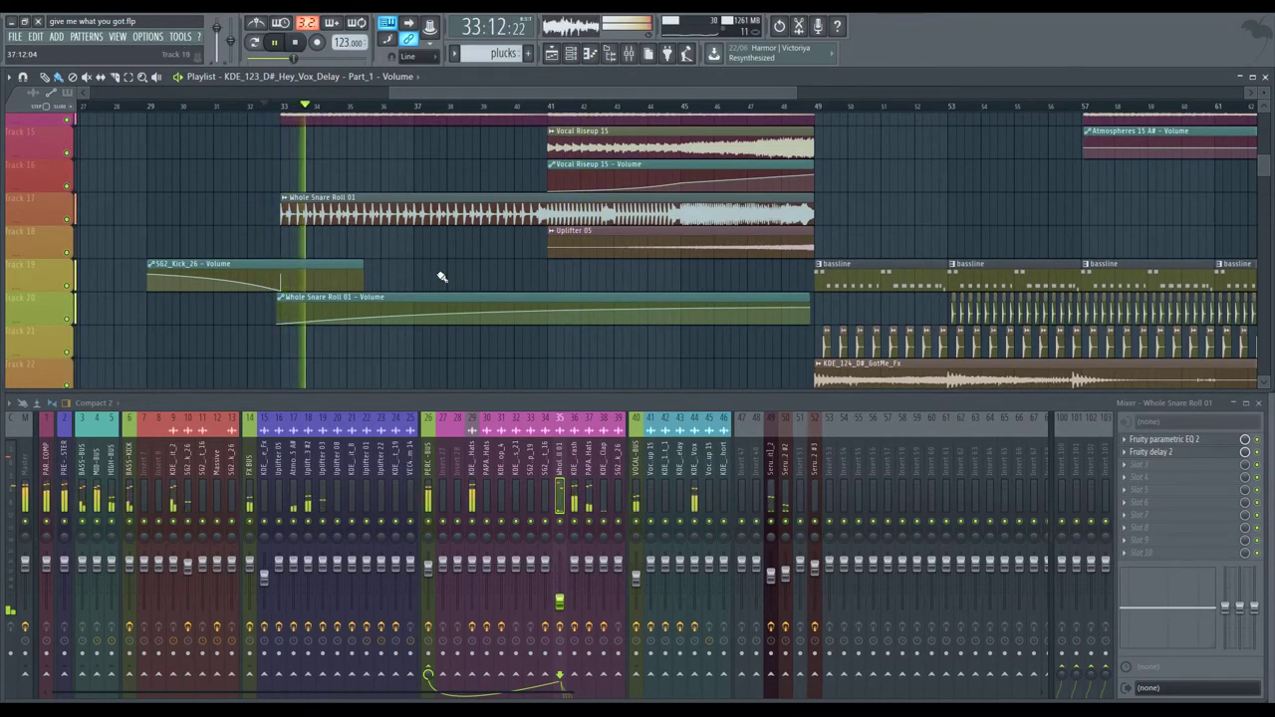
# Step: Compare normal and ping pong feedback on the snare roll's Fruity Delay 2, keep ping pong, and close the delay
pyautogui.click(1206, 453)
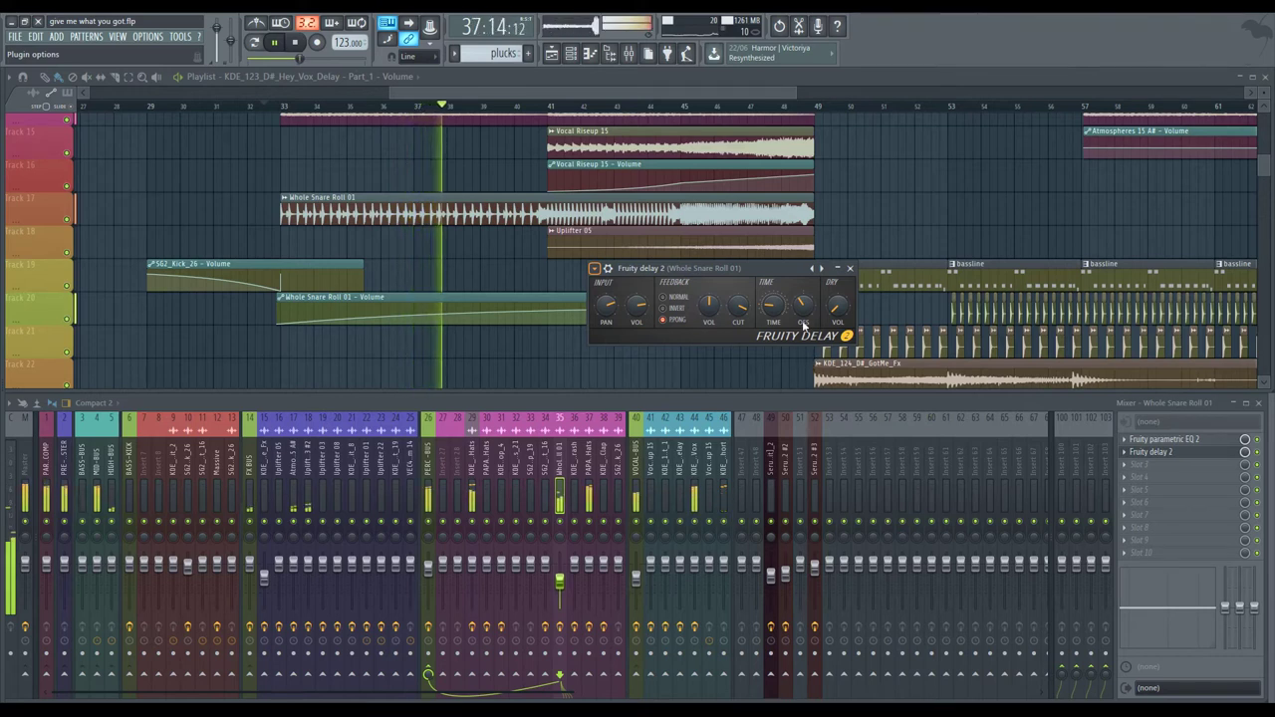
pyautogui.click(668, 297)
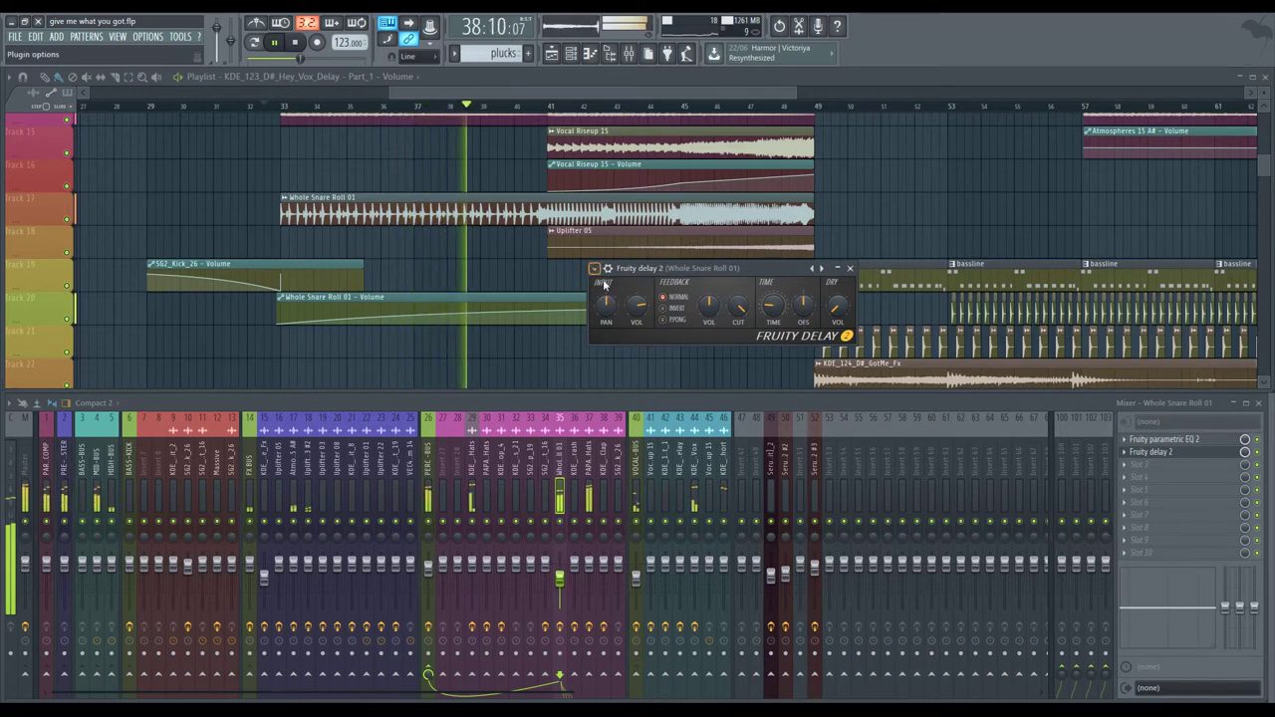
pyautogui.click(665, 320)
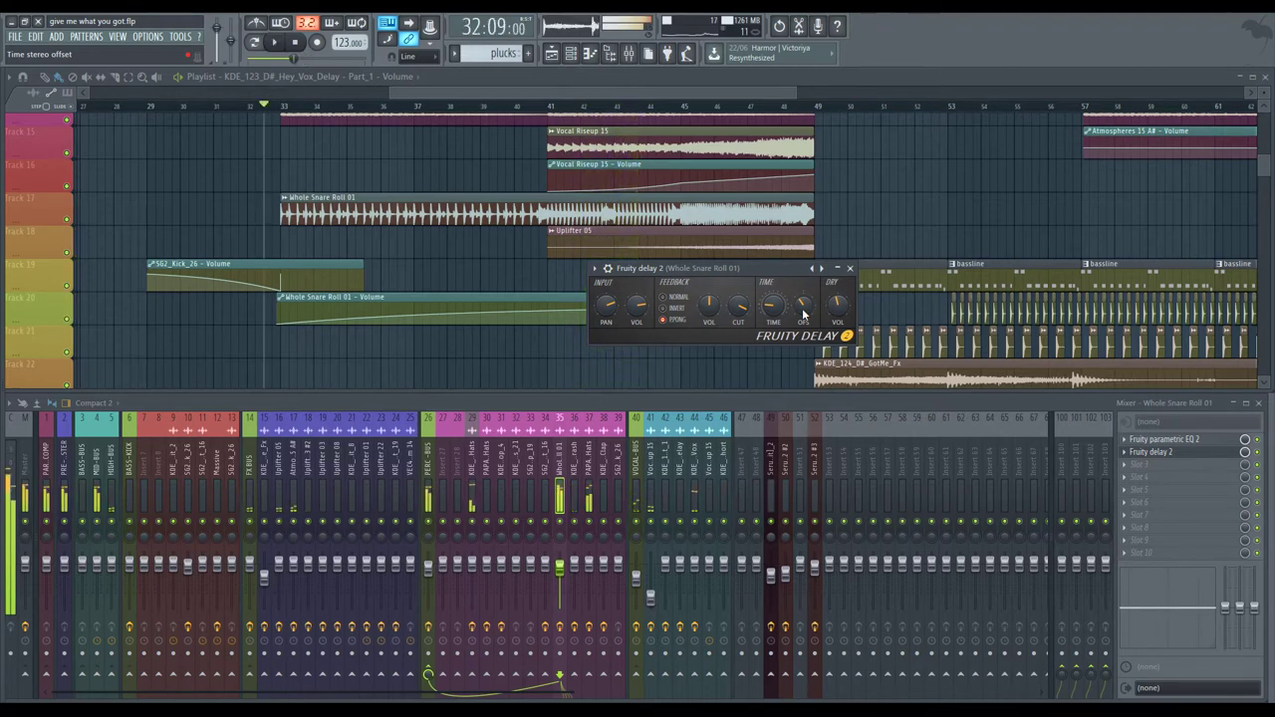
pyautogui.click(850, 269)
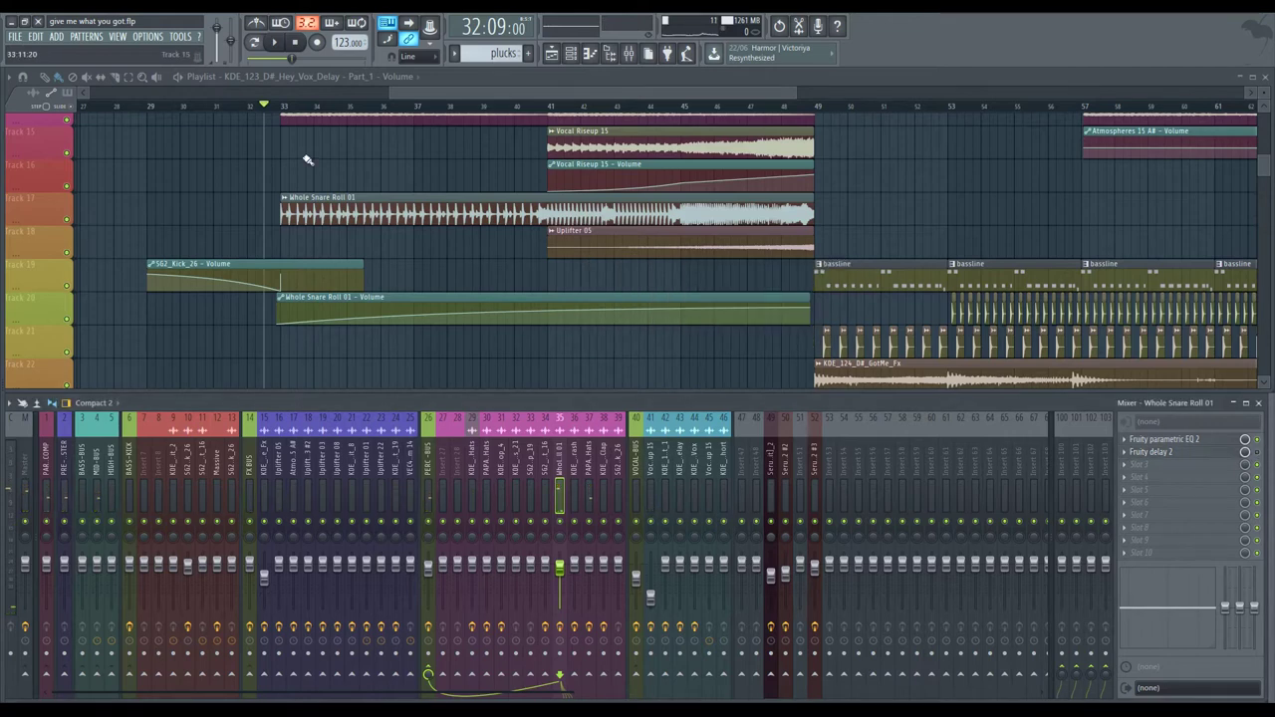
# Step: Play the build-up from just before bar 33 and review its hats, effects, vocal and automation tracks in the playlist
pyautogui.press('space')
pyautogui.scroll(4, 423, 287)
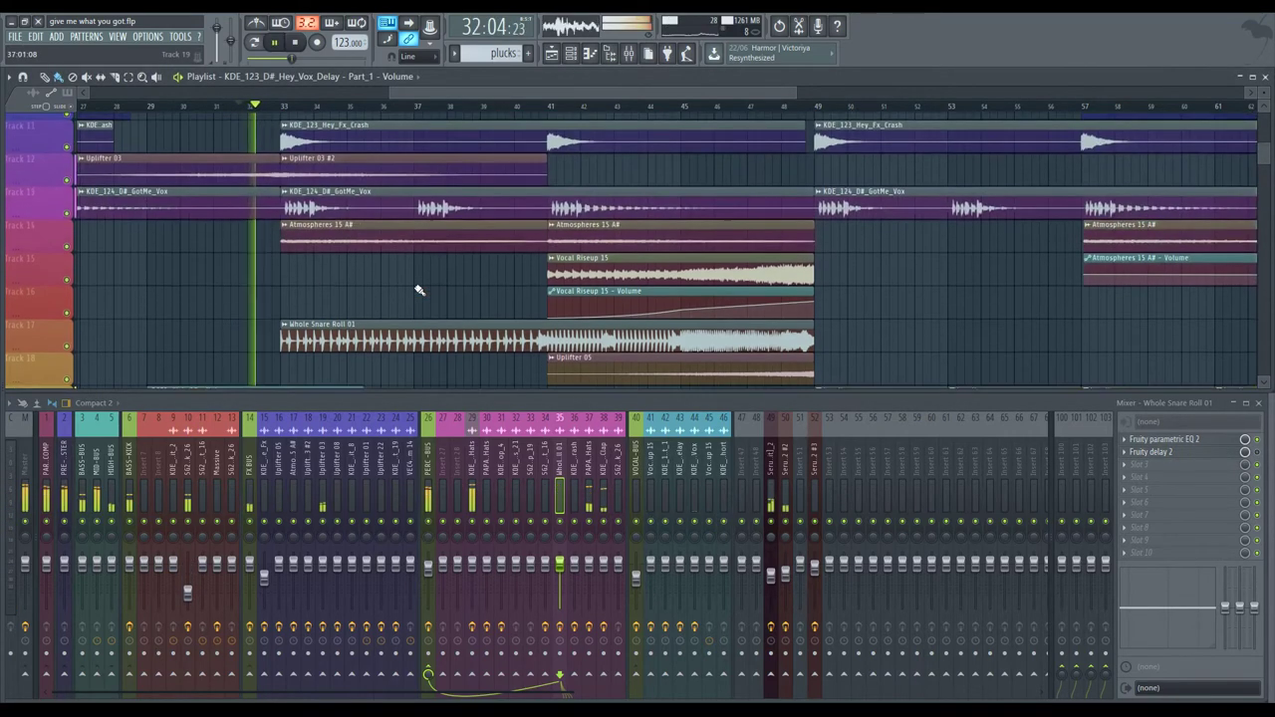
pyautogui.scroll(4, 419, 289)
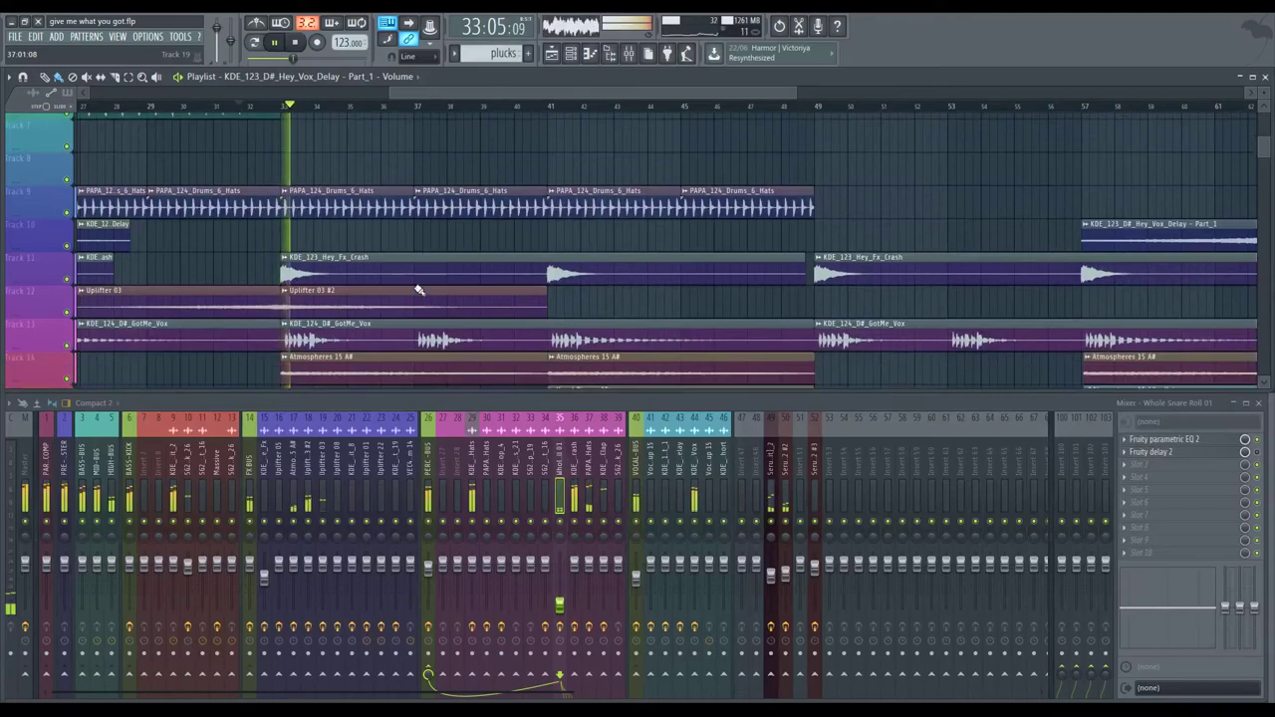
pyautogui.scroll(-4, 419, 289)
pyautogui.scroll(-10, 420, 289)
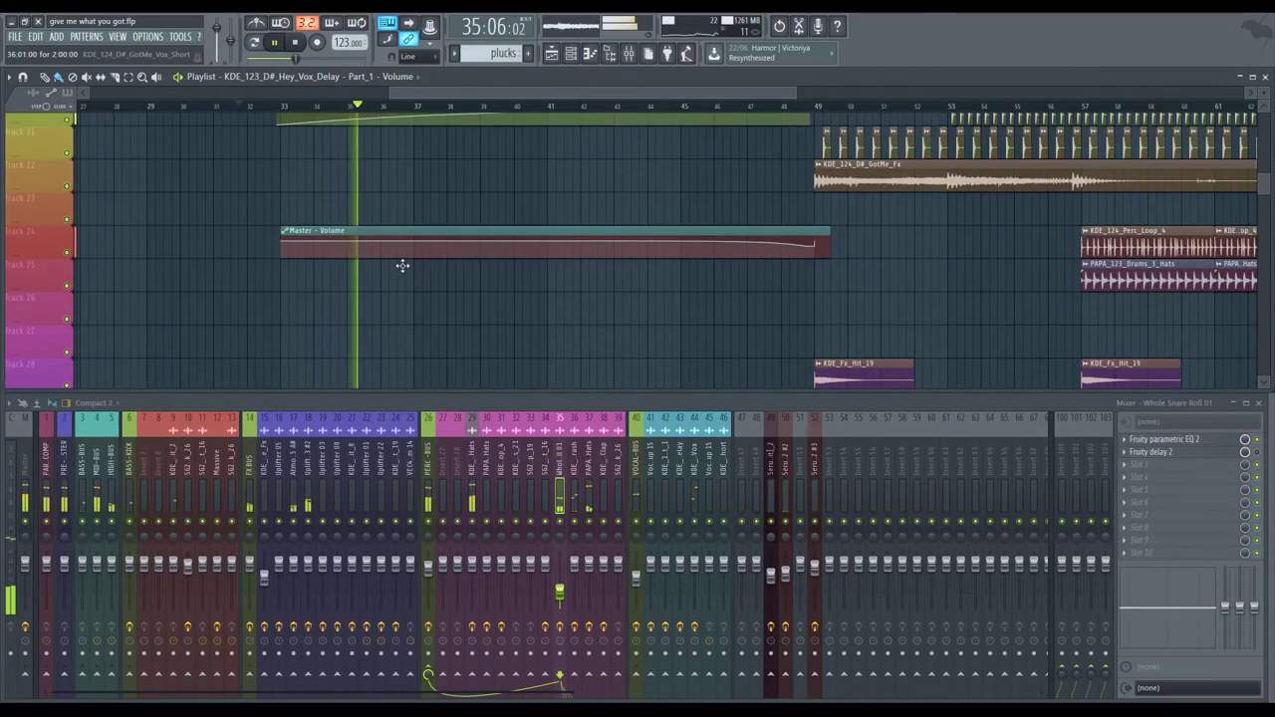
pyautogui.scroll(13, 401, 265)
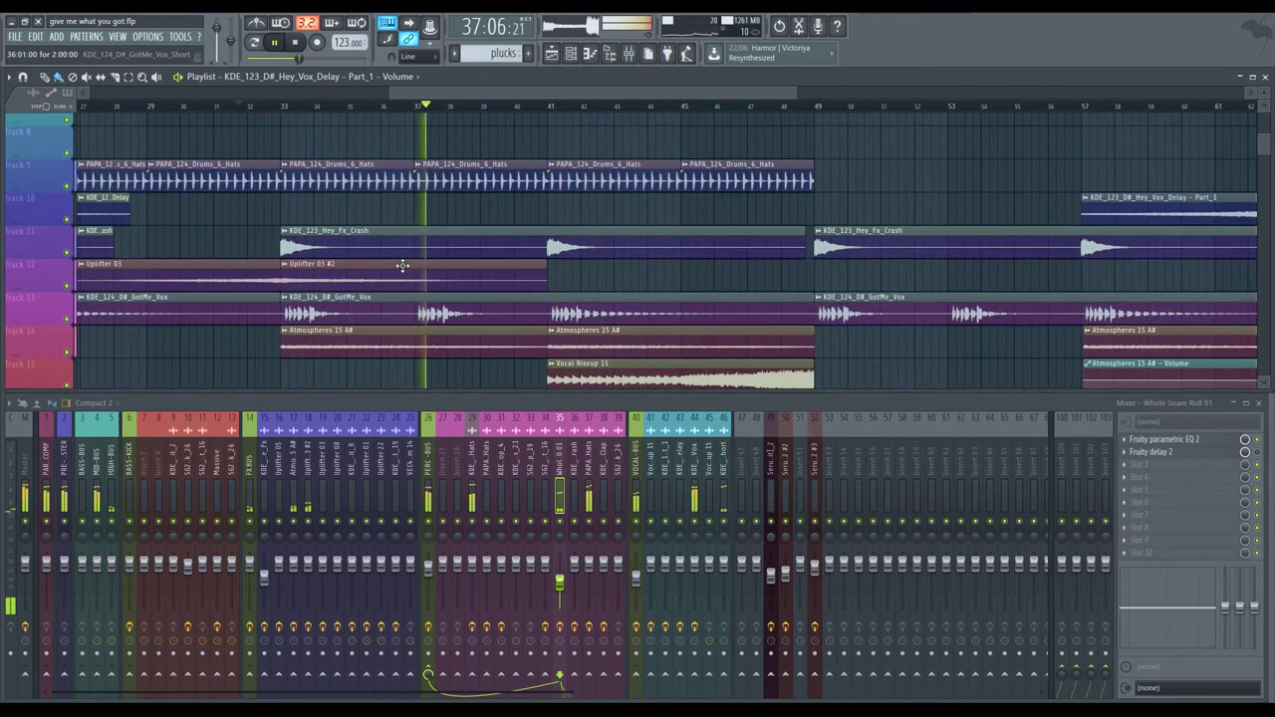
# Step: Reduce the deep low-frequency cut in the Atmospheres 15 A# mixer track's Fruity Parametric EQ 2, and close the EQ
pyautogui.click(294, 463)
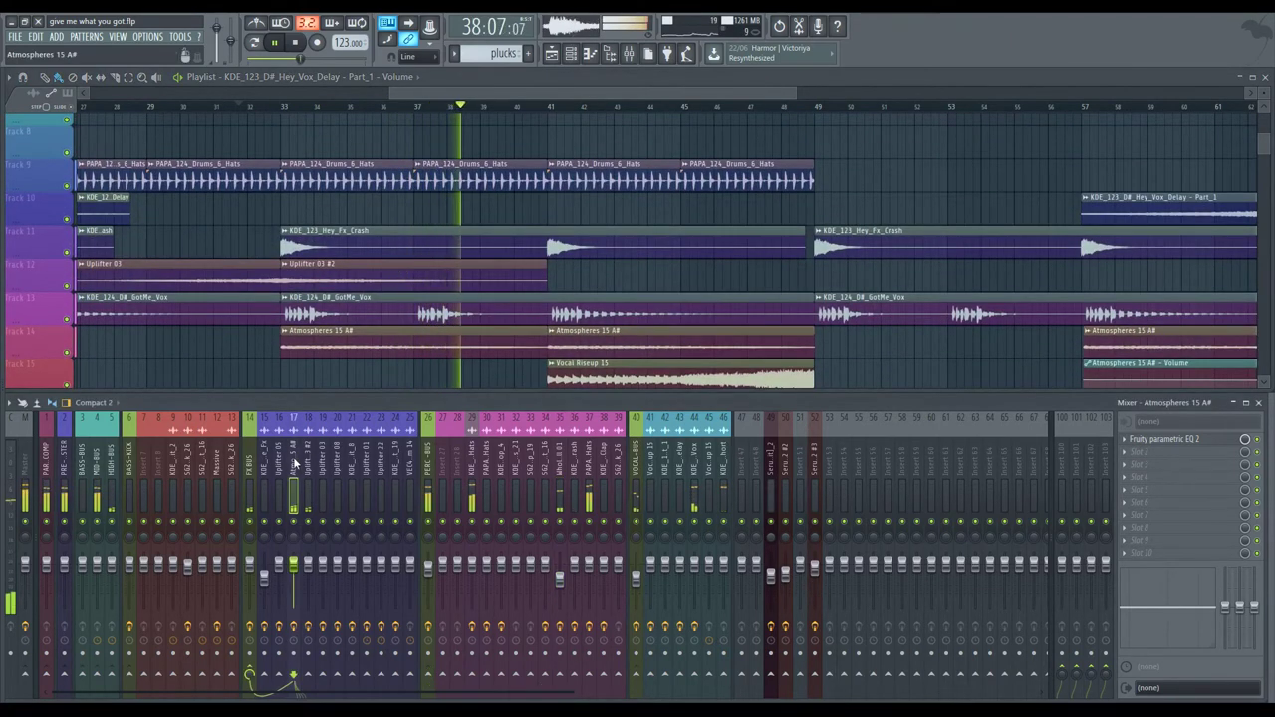
pyautogui.click(1222, 445)
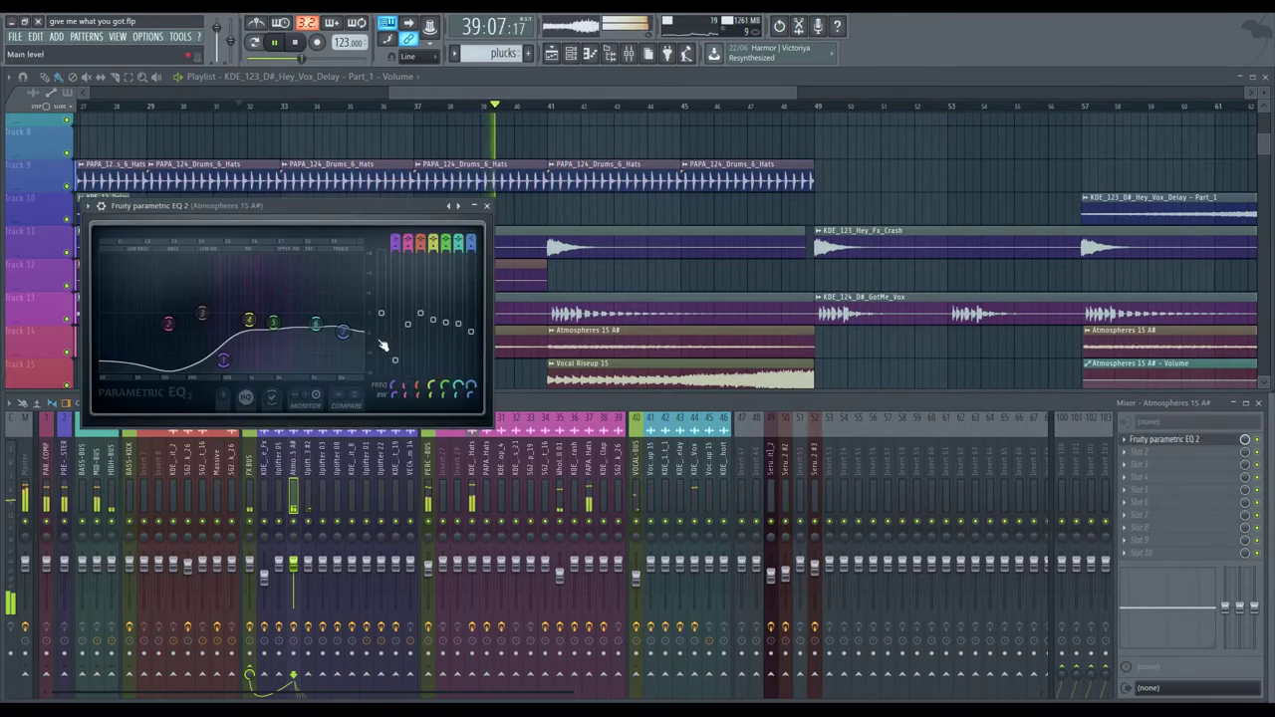
pyautogui.moveTo(384, 342); pyautogui.dragTo(171, 320)
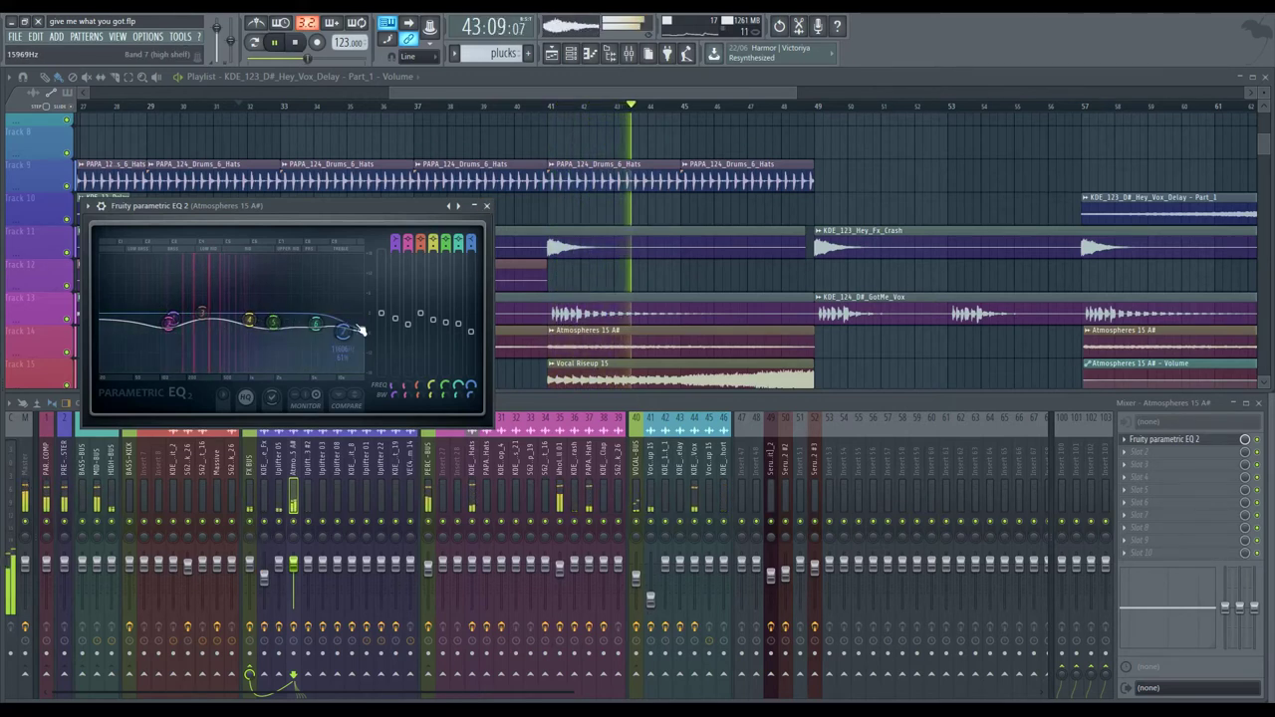
pyautogui.click(486, 206)
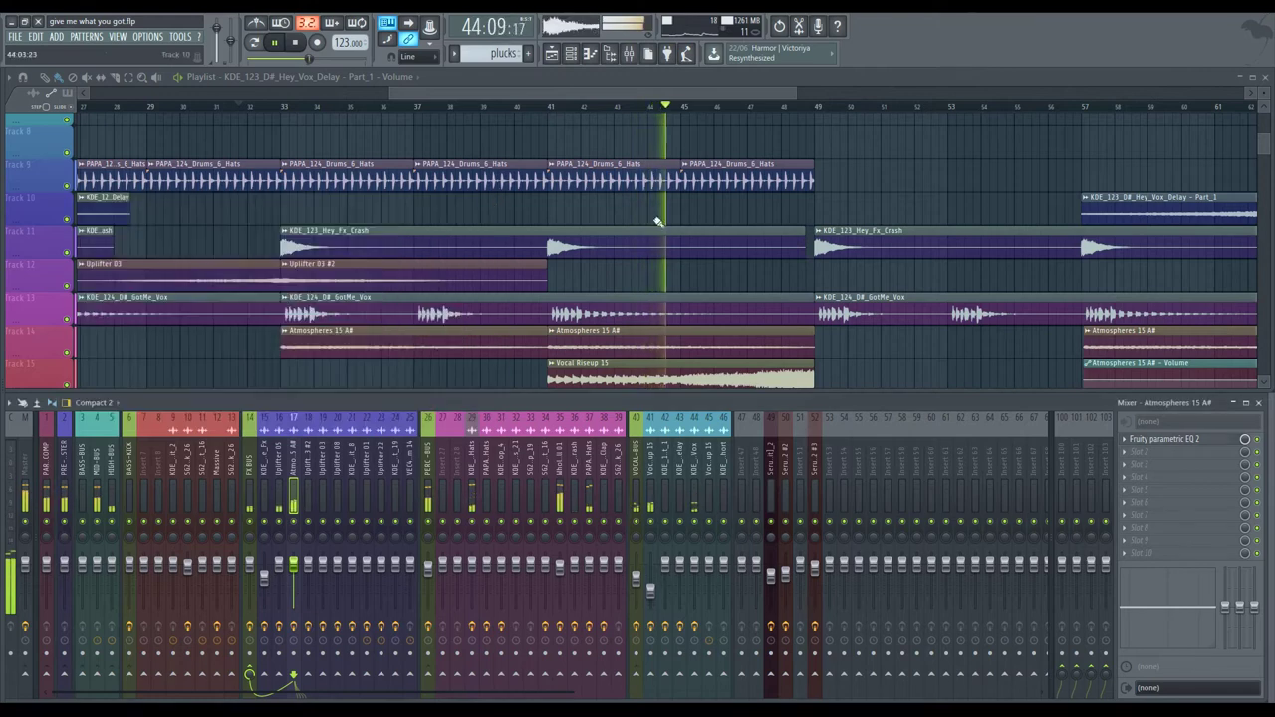
# Step: Select the Whole Snare Roll 01 mixer track and check its volume automation's end point near bar 49 during playback
pyautogui.scroll(-4, 834, 229)
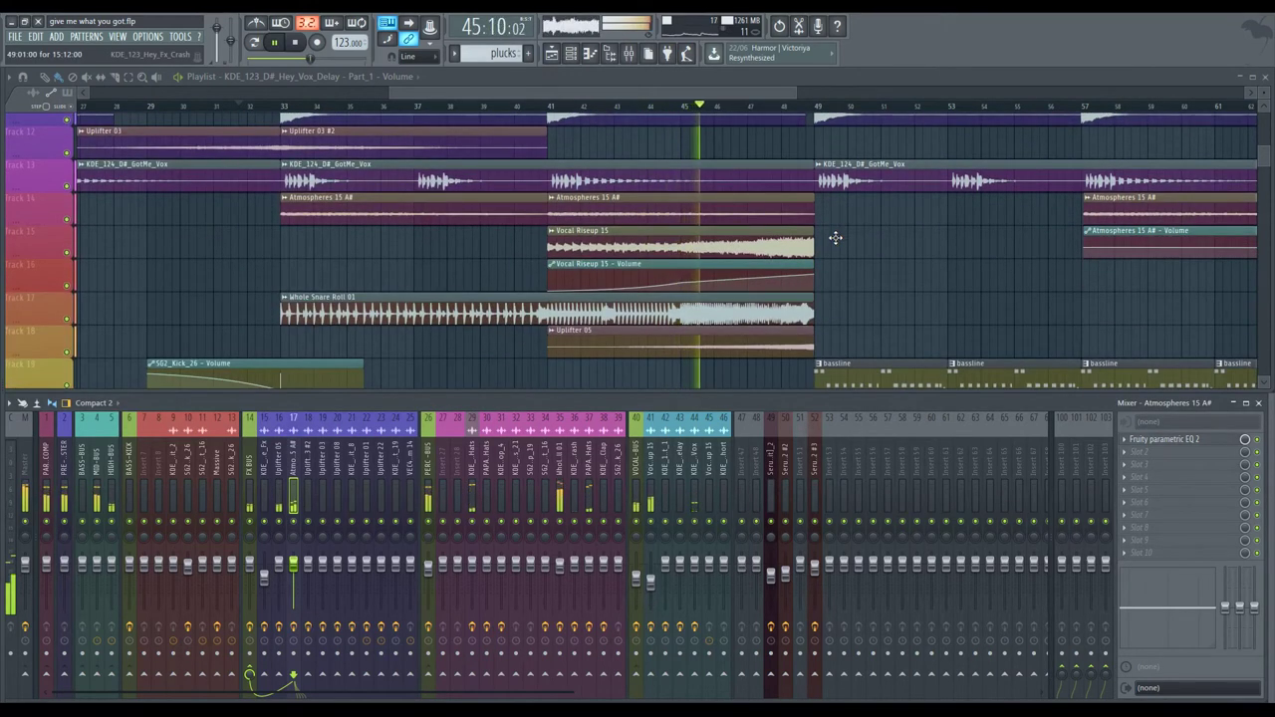
pyautogui.click(559, 575)
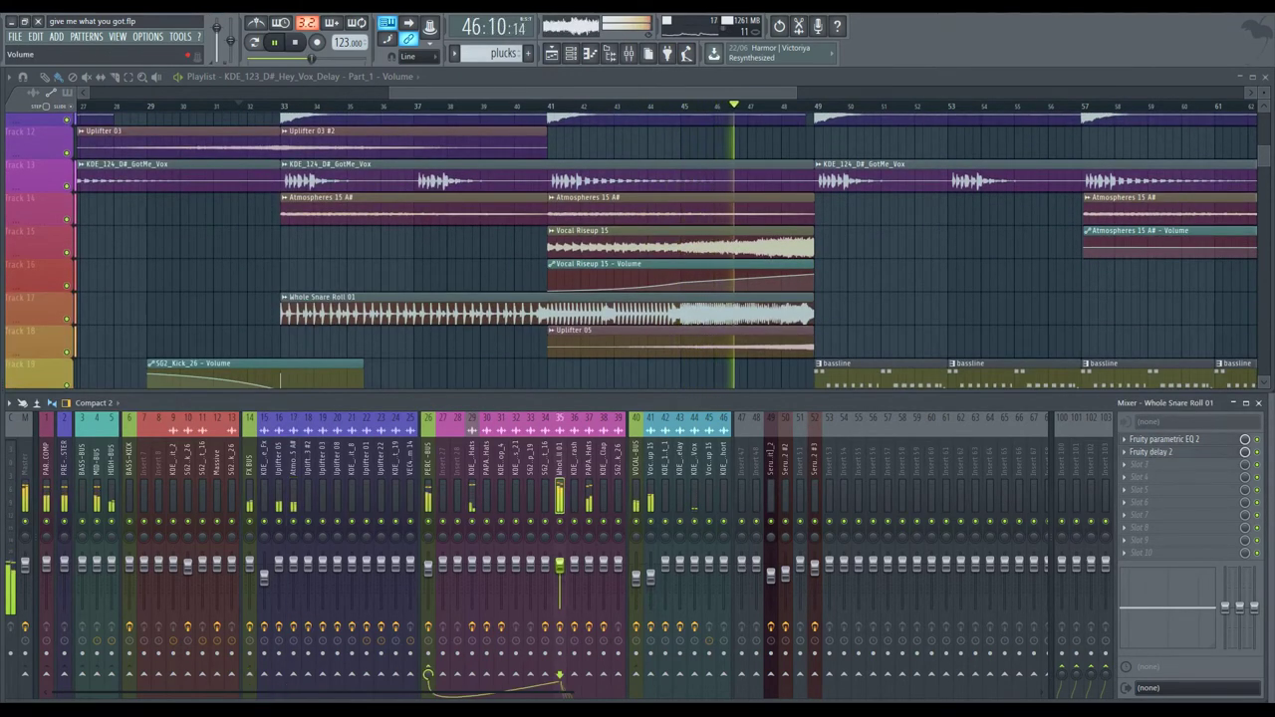
pyautogui.scroll(-4, 867, 239)
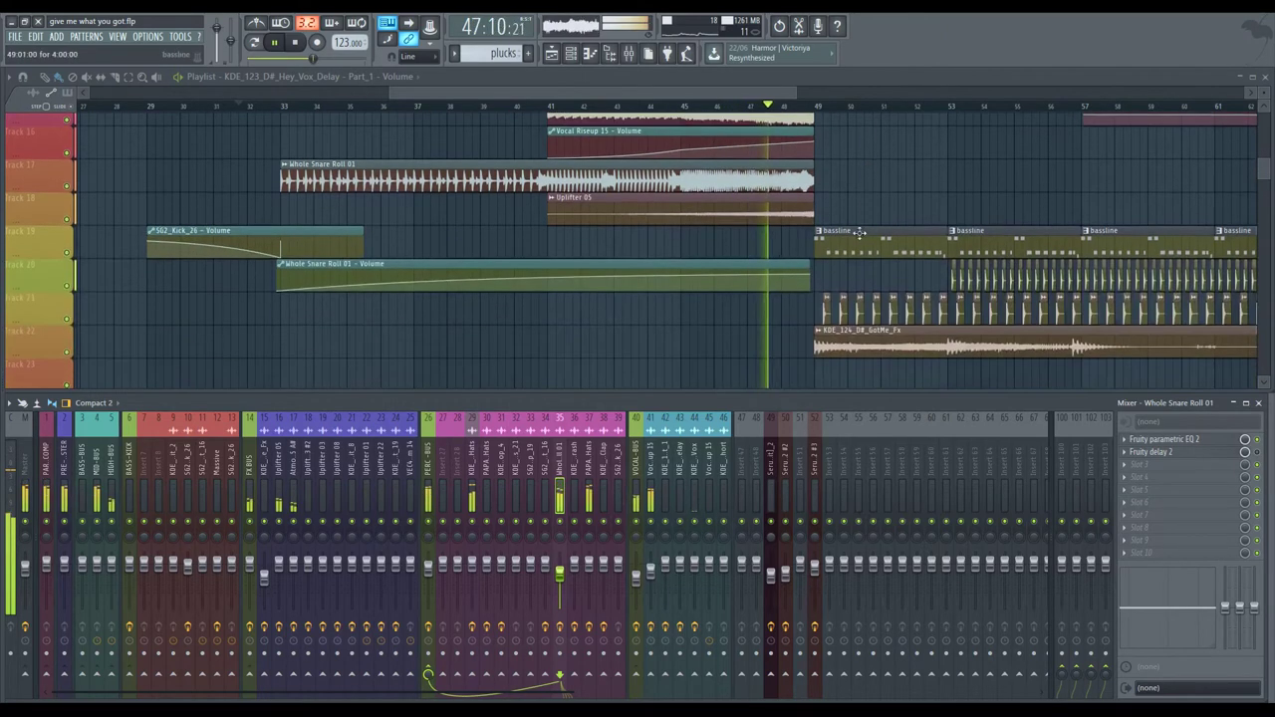
pyautogui.moveTo(812, 283)
pyautogui.mouseDown()
pyautogui.moveTo(821, 275)
pyautogui.moveTo(789, 281)
pyautogui.mouseUp()
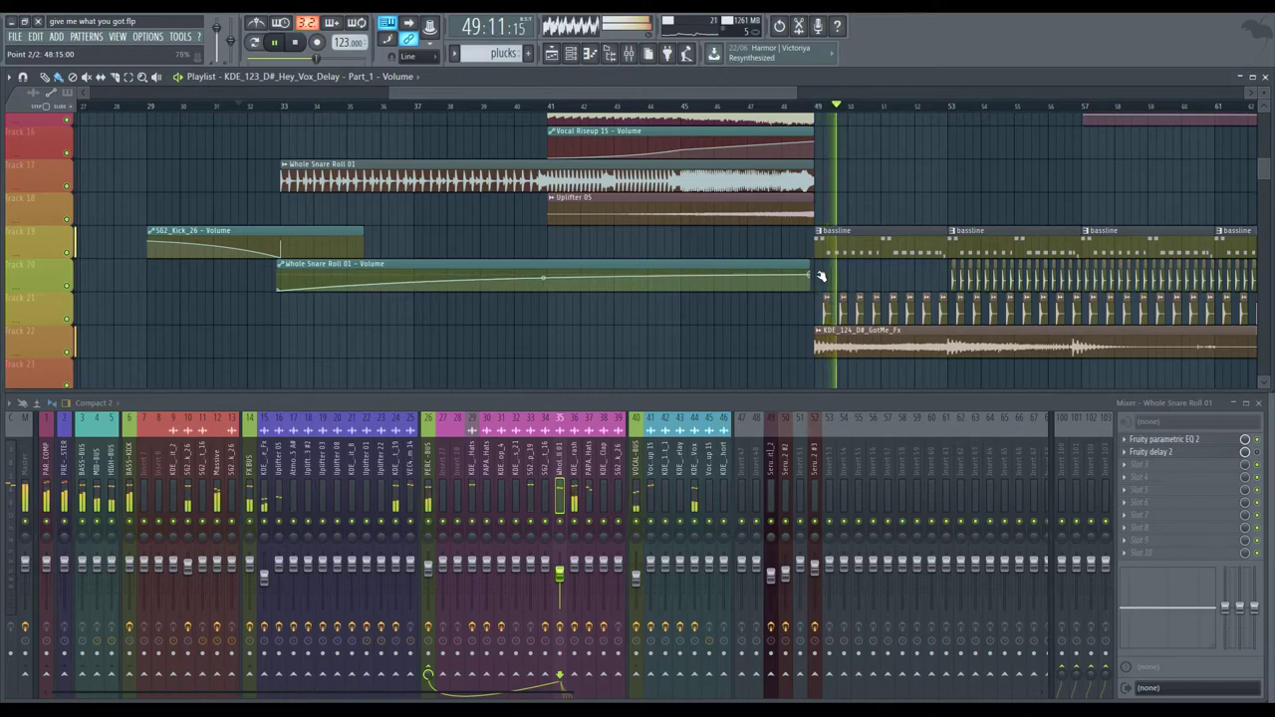
pyautogui.scroll(4, 777, 278)
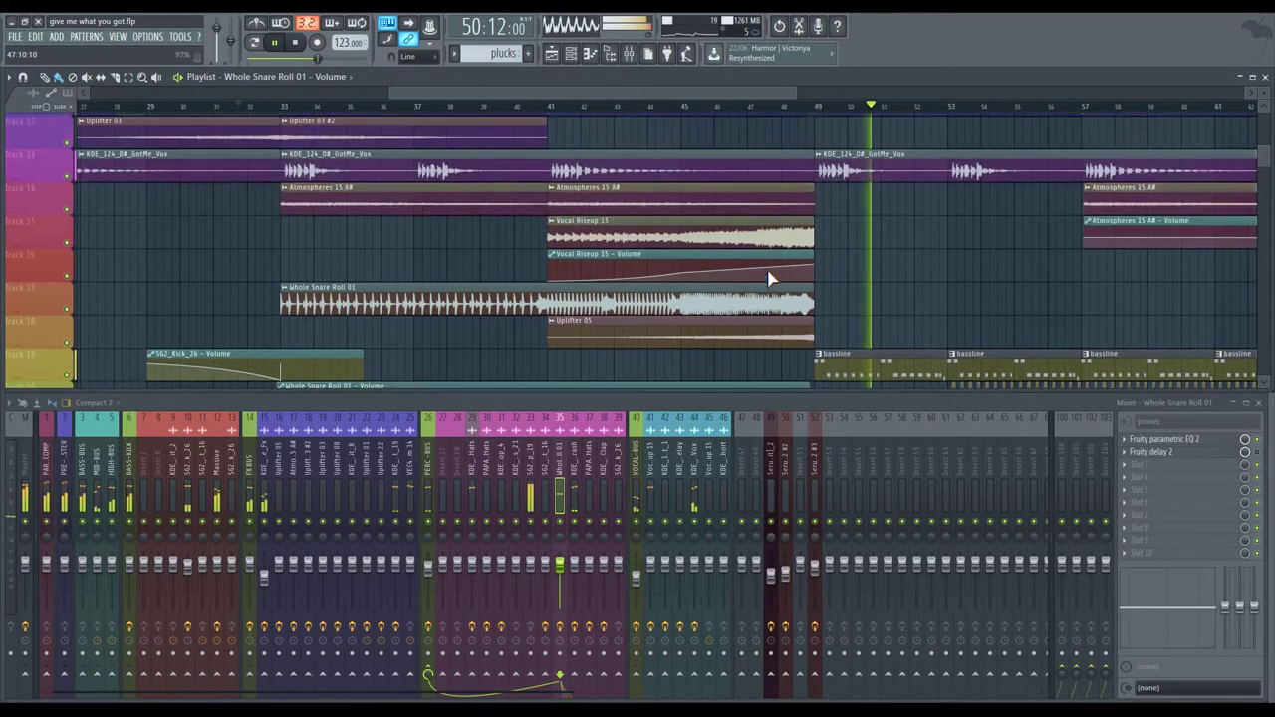
# Step: Replay the build-up from bar 41 and review the playlist tracks from the chords down to the snare roll automation
pyautogui.press('space')
pyautogui.click(551, 107)
pyautogui.scroll(8, 588, 243)
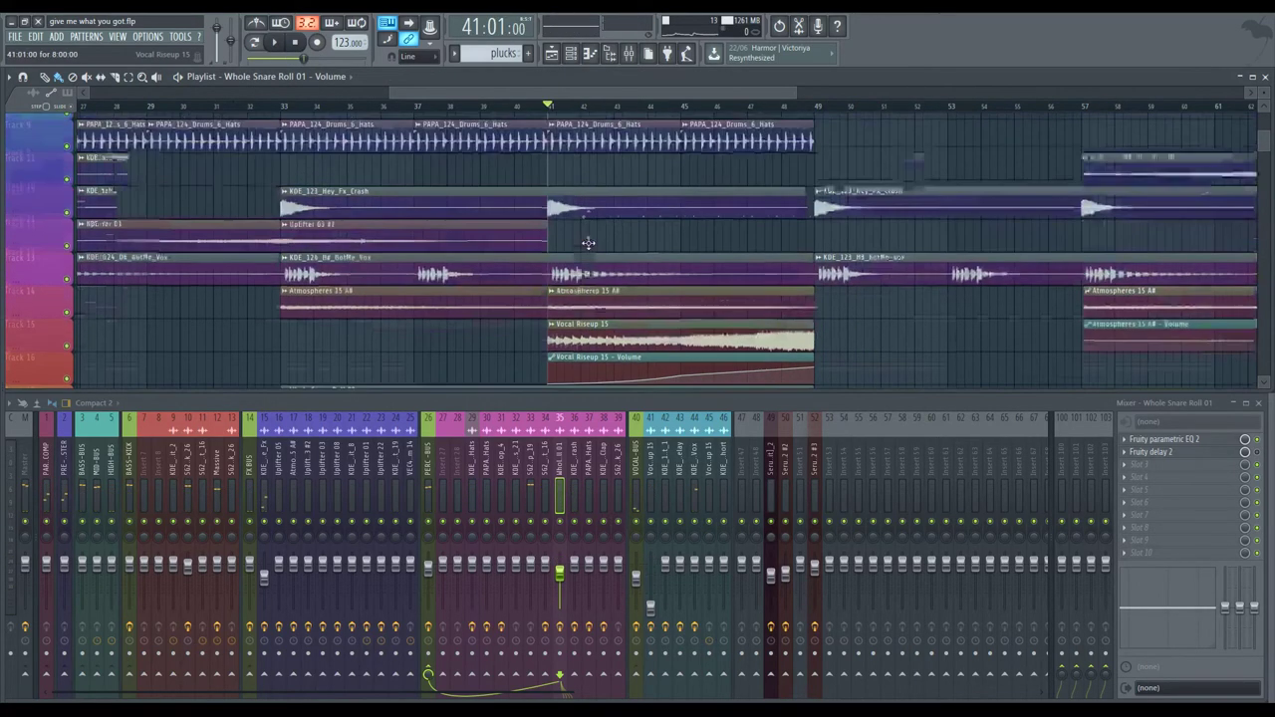
pyautogui.scroll(2, 589, 243)
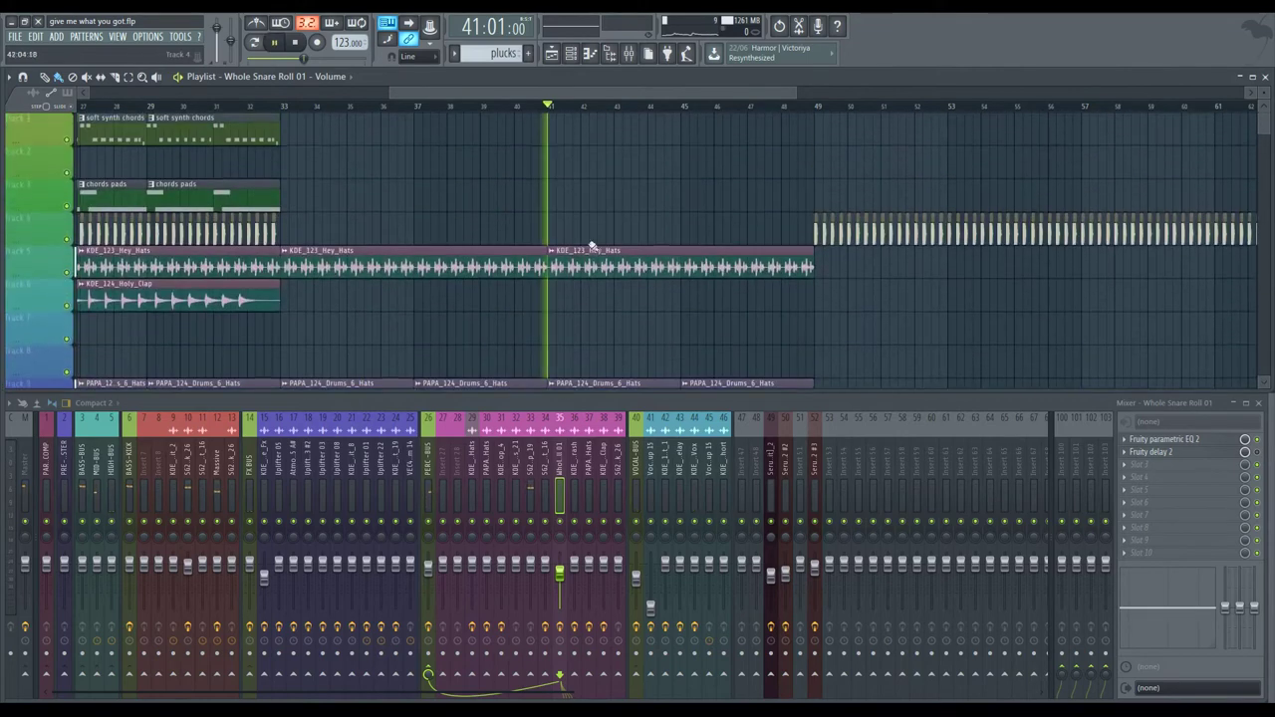
pyautogui.press('space')
pyautogui.scroll(-5, 628, 299)
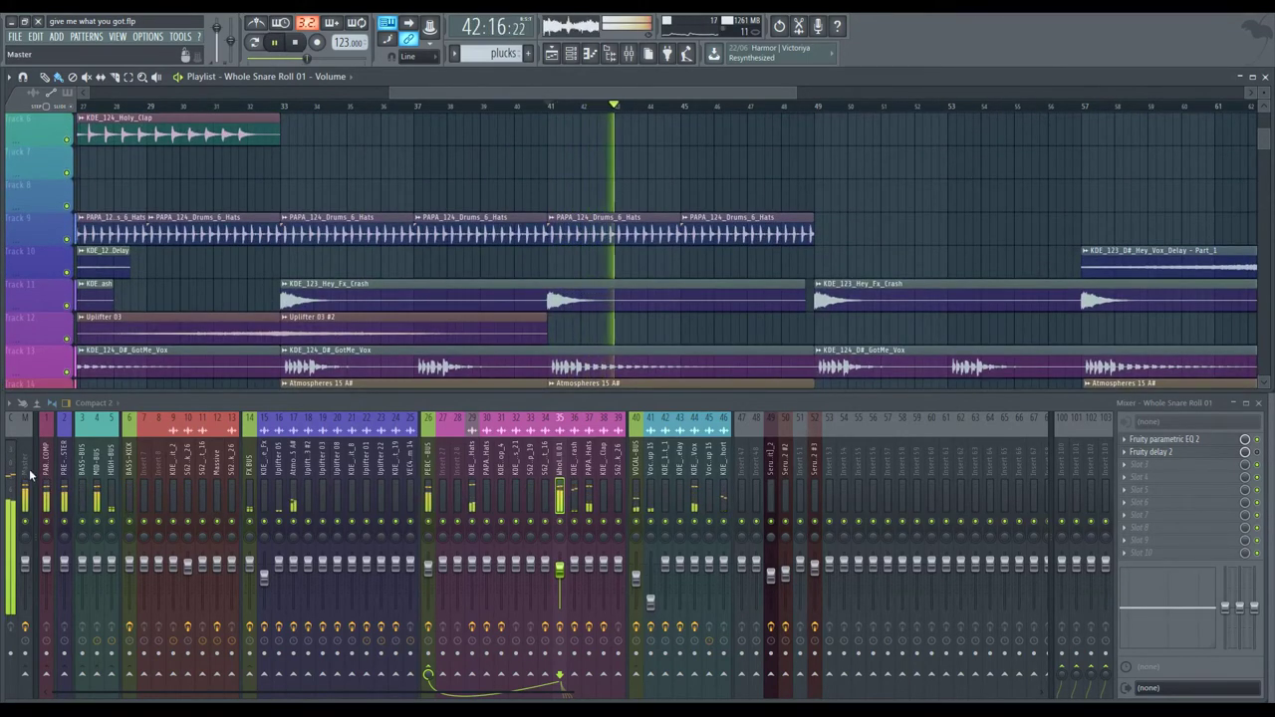
pyautogui.scroll(-5, 711, 179)
pyautogui.scroll(-4, 711, 159)
pyautogui.press('space')
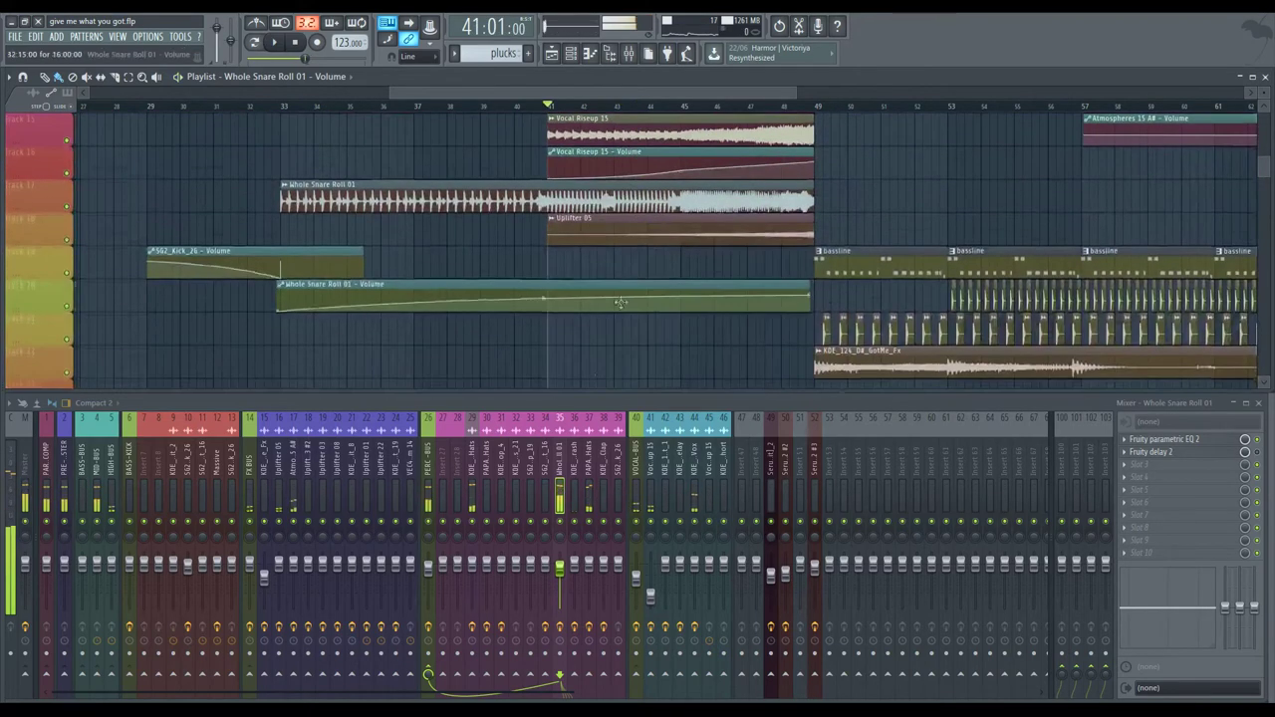
# Step: Open Maximus on the PERC-BUS mixer track, examine its frequency bands while playing from bar 41, and close it
pyautogui.click(429, 466)
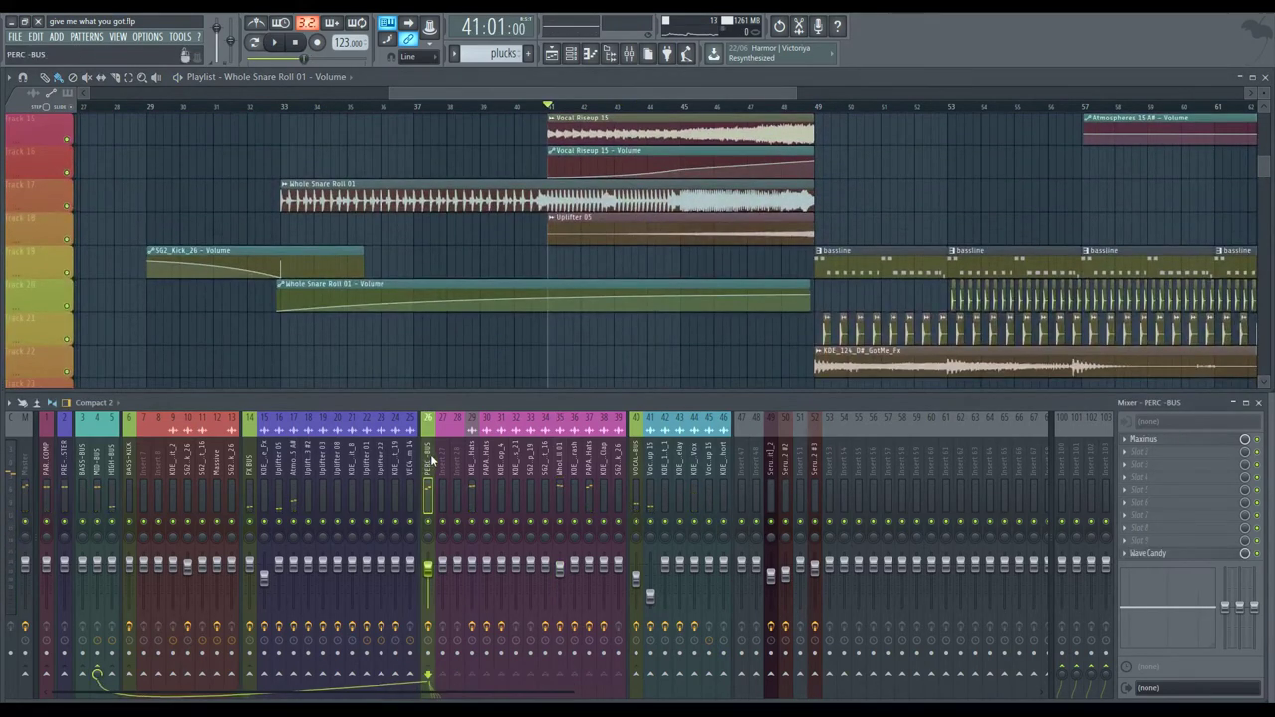
pyautogui.click(1181, 444)
pyautogui.press('space')
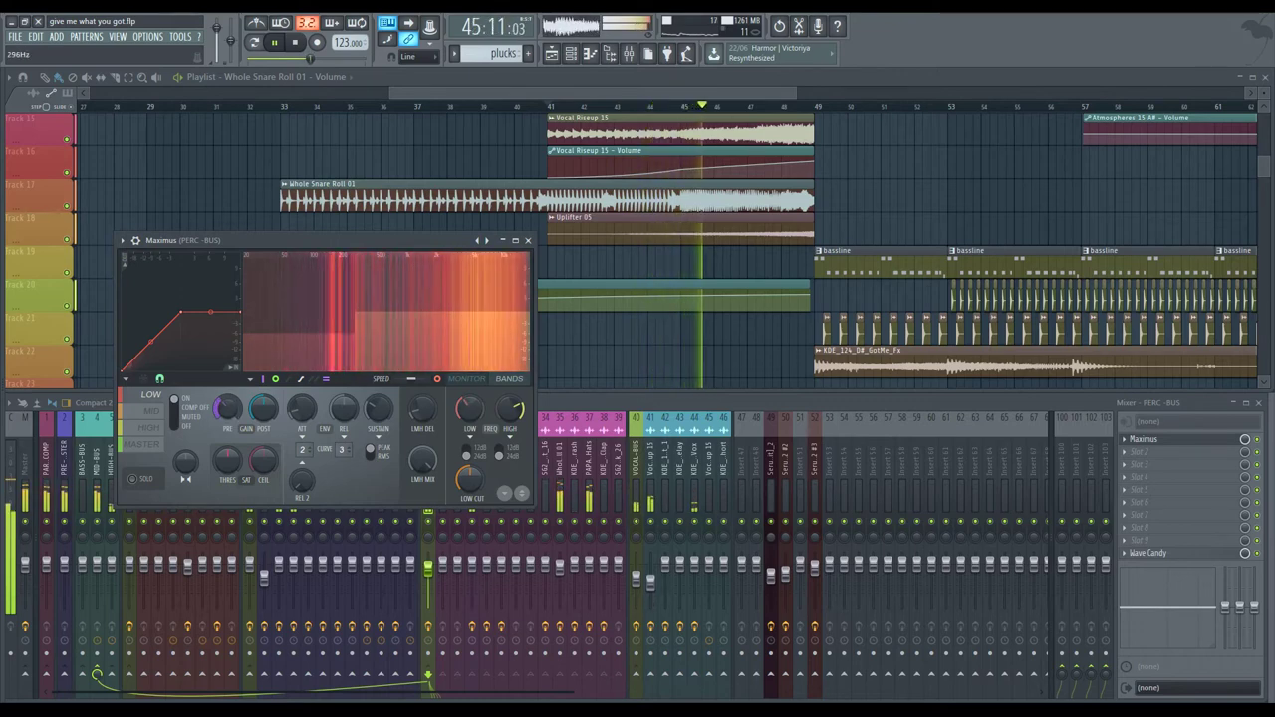
pyautogui.click(528, 240)
# Step: Replay from just before bar 33, raise the LOW band's level in the FX BUS track's Maximus, and close it
pyautogui.scroll(3, 271, 113)
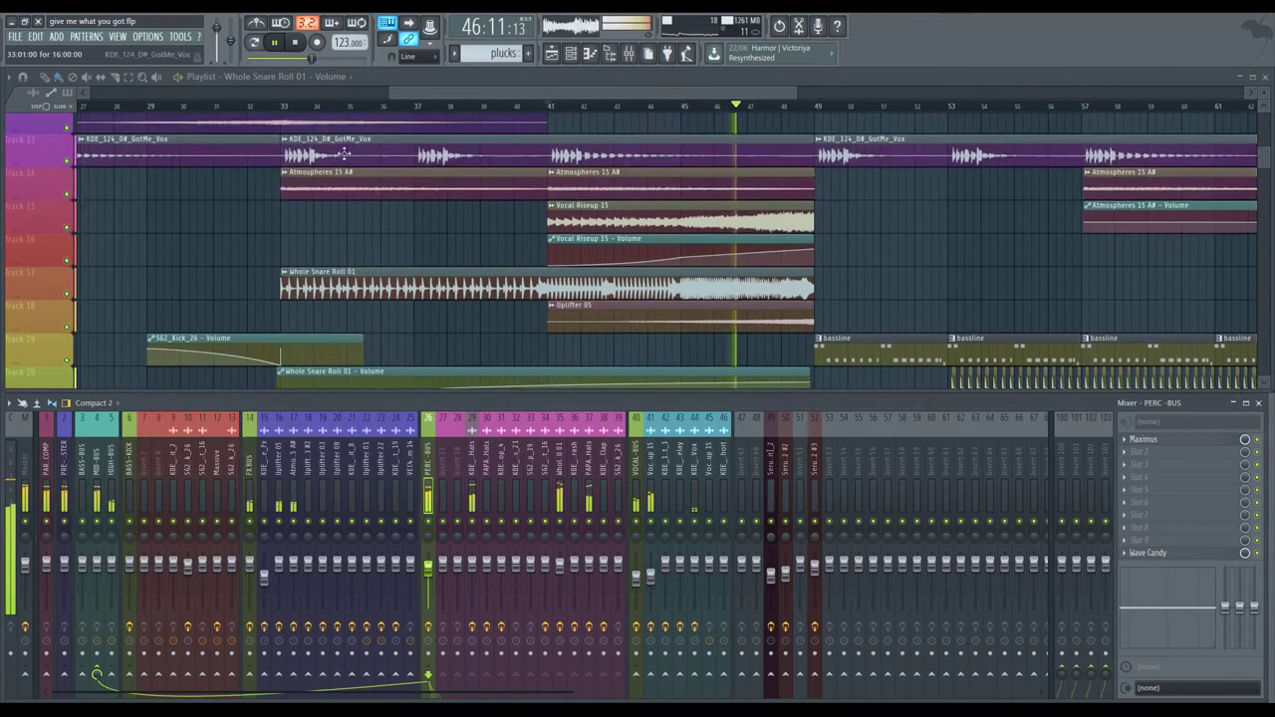
pyautogui.click(270, 111)
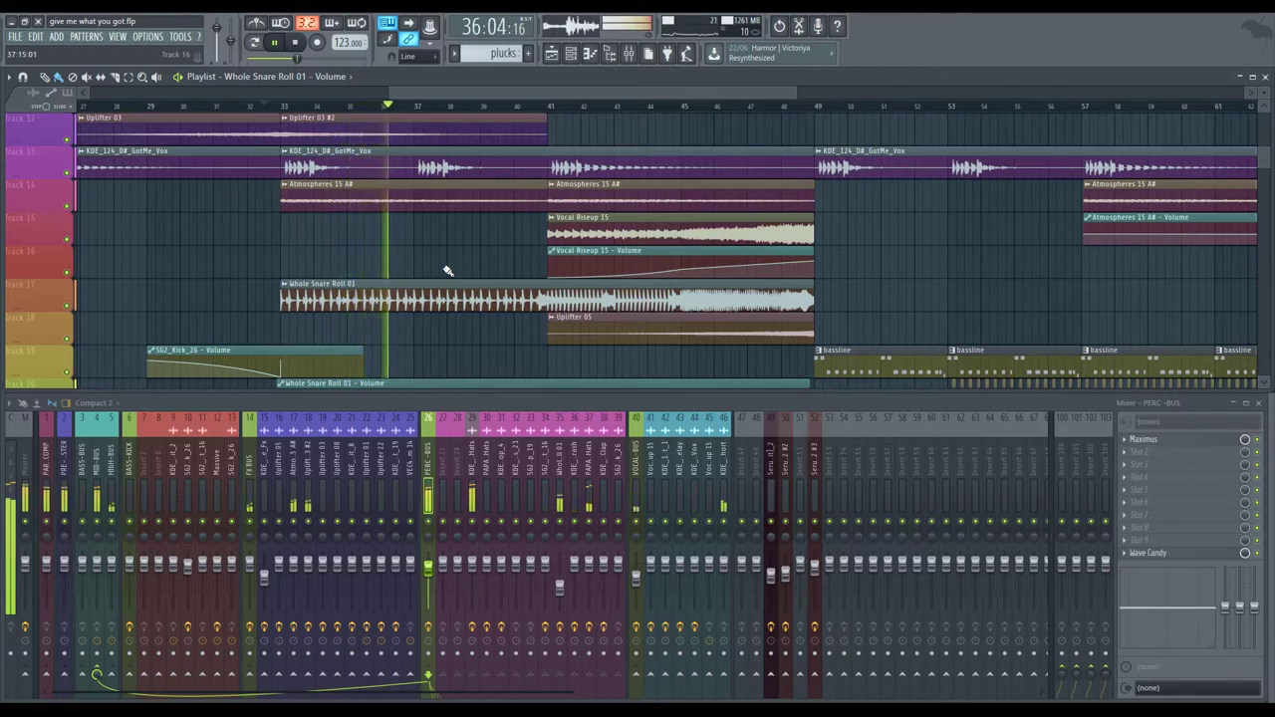
pyautogui.click(249, 468)
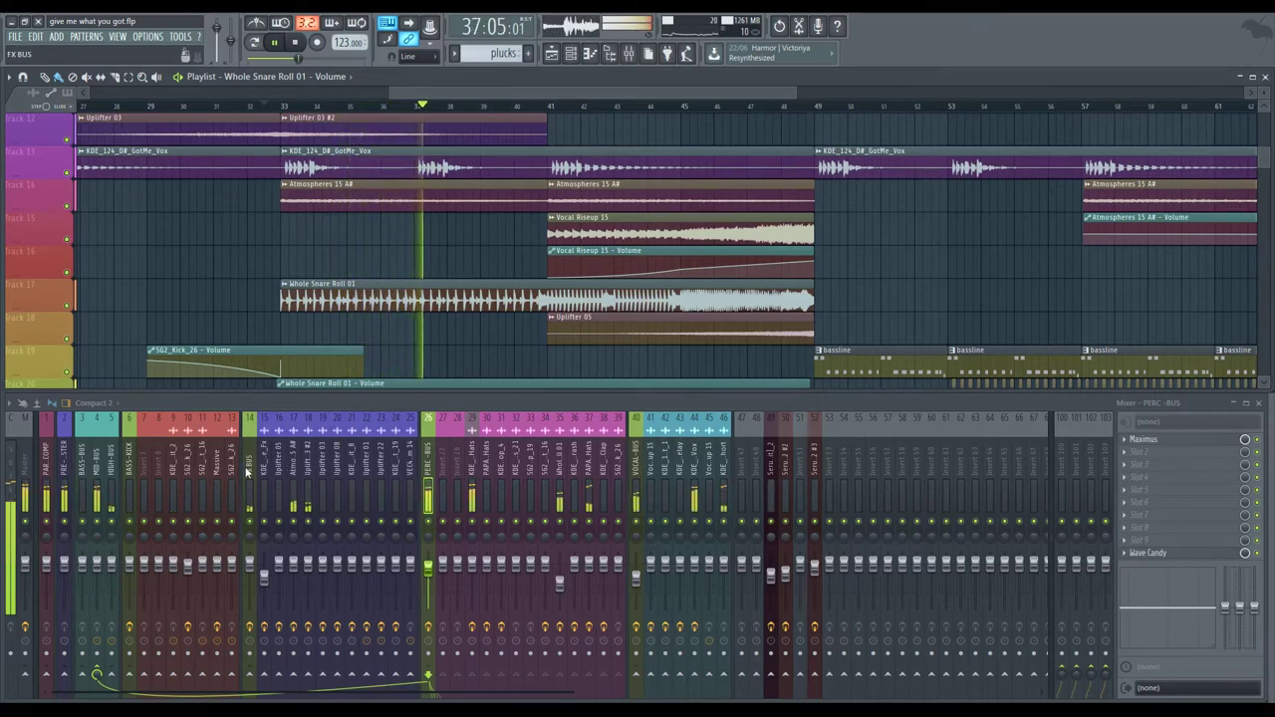
pyautogui.click(1156, 445)
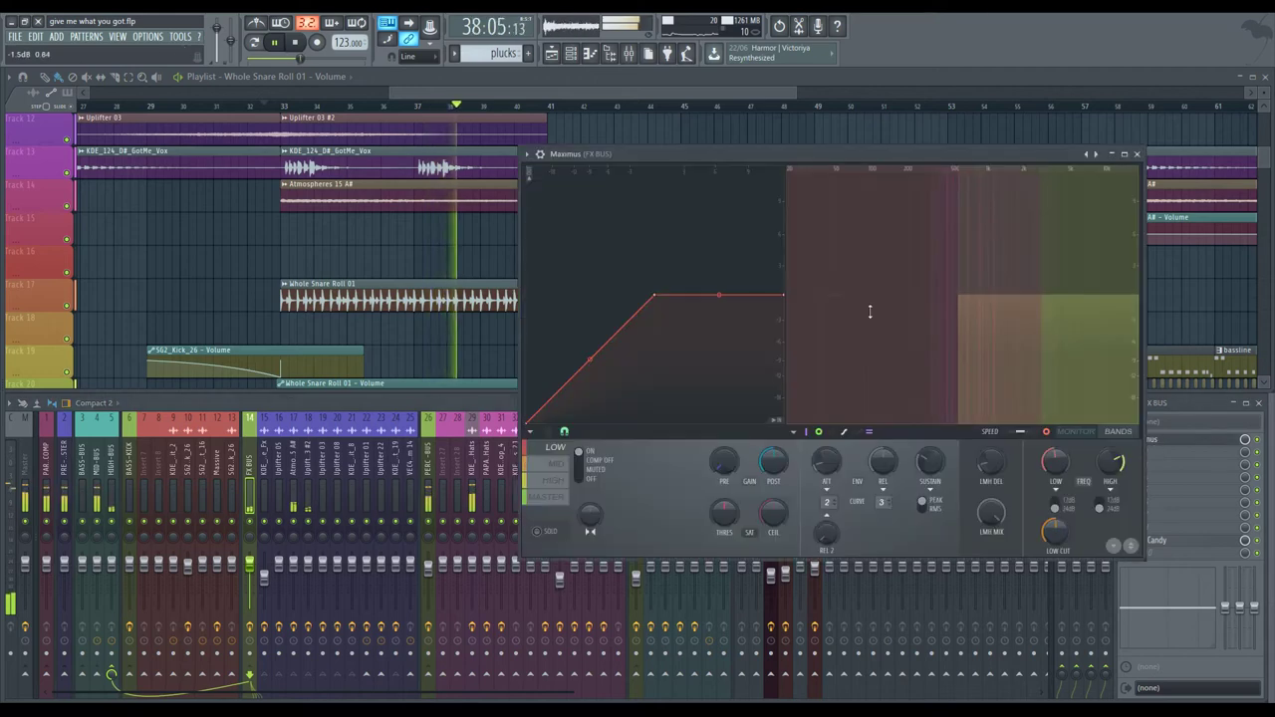
pyautogui.moveTo(725, 461); pyautogui.dragTo(724, 479)
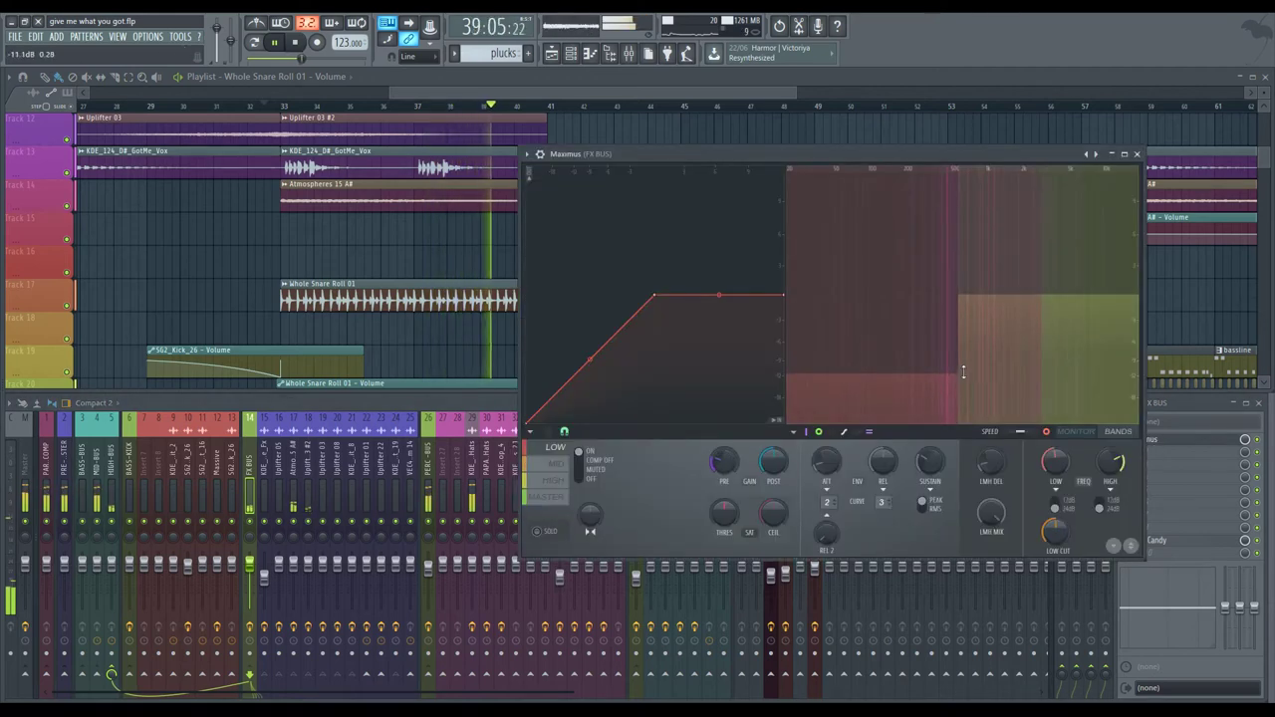
pyautogui.moveTo(936, 361); pyautogui.dragTo(937, 348)
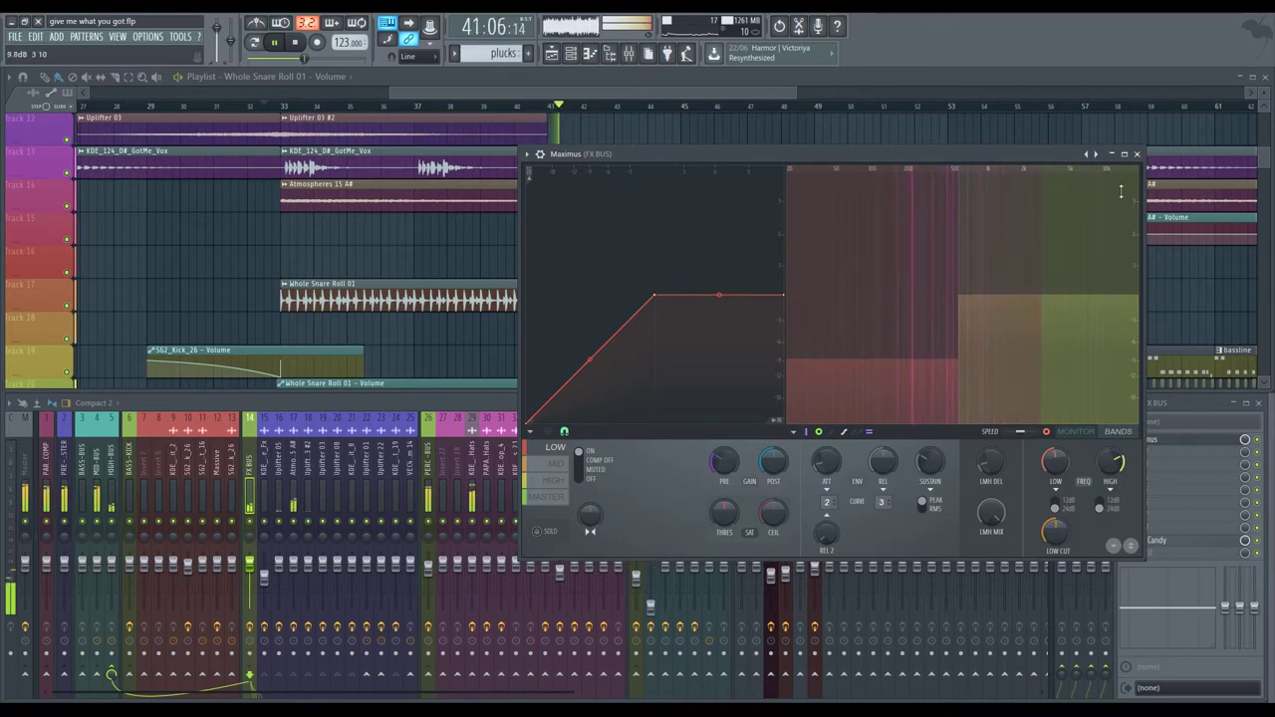
pyautogui.click(1136, 155)
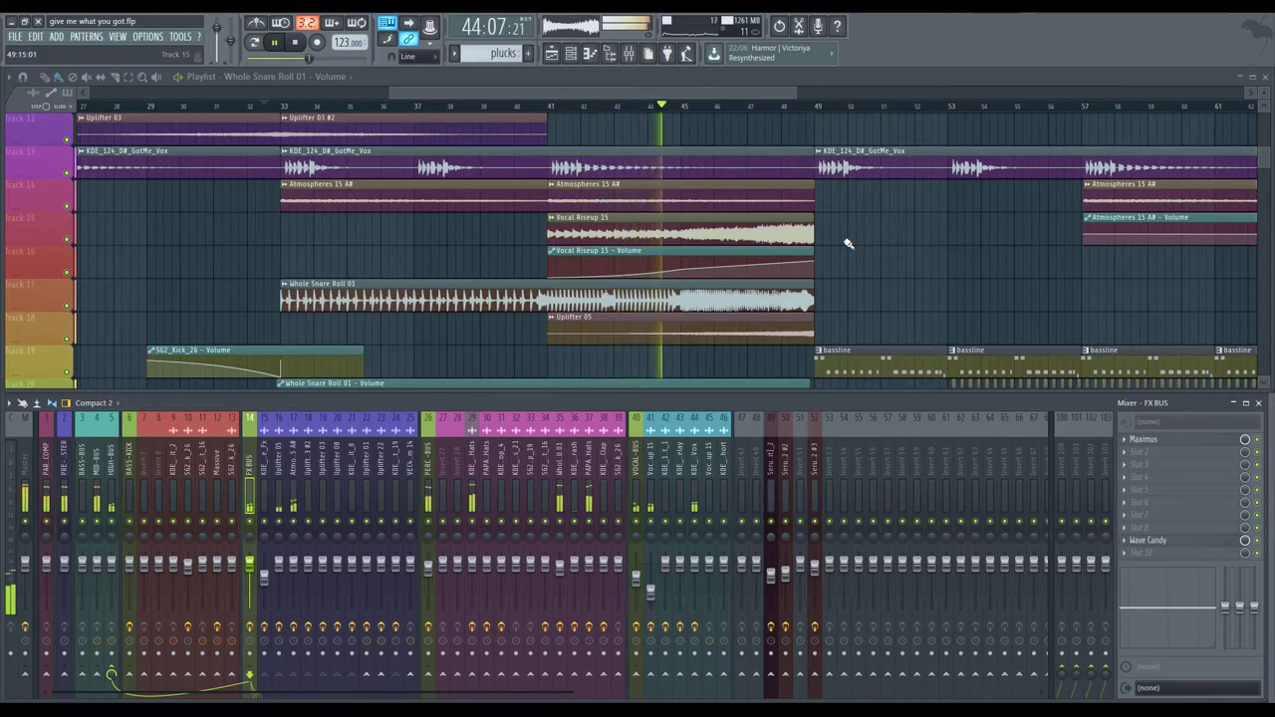
# Step: Review the playlist's effects, vocal, snare roll and bass tracks while listening to the transition from the build-up into the drop
pyautogui.scroll(-8, 847, 243)
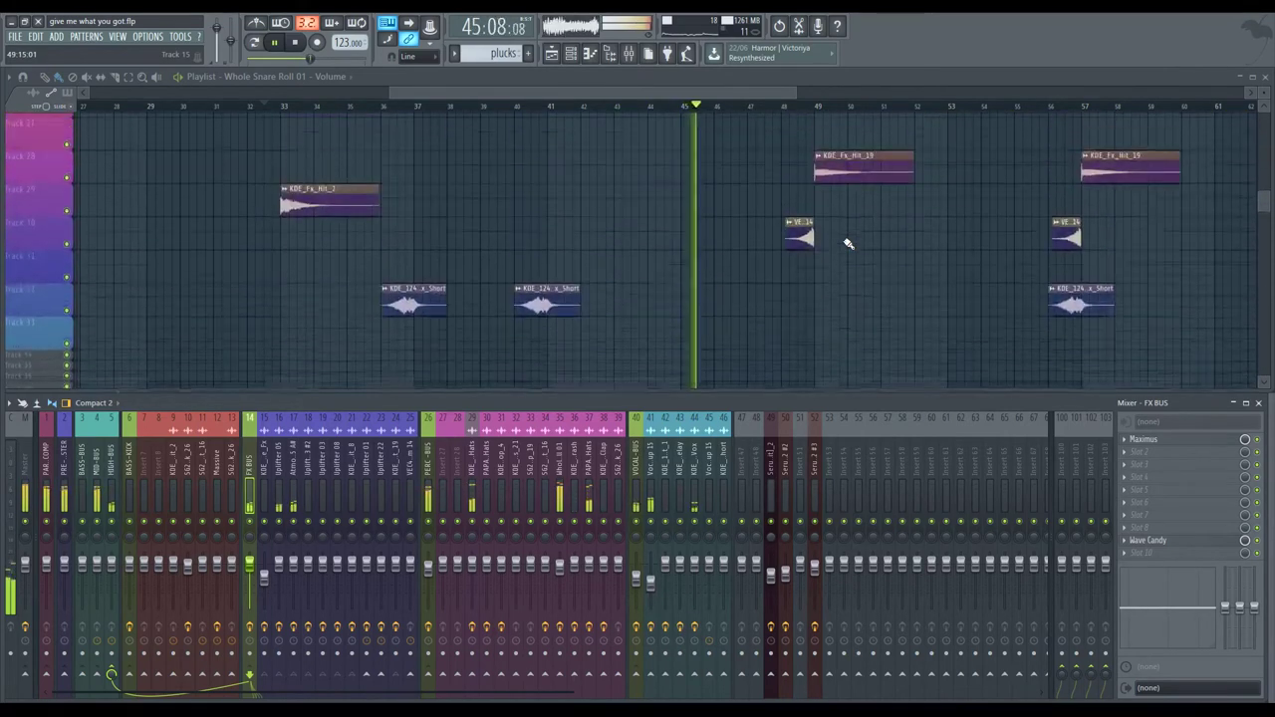
pyautogui.scroll(8, 848, 243)
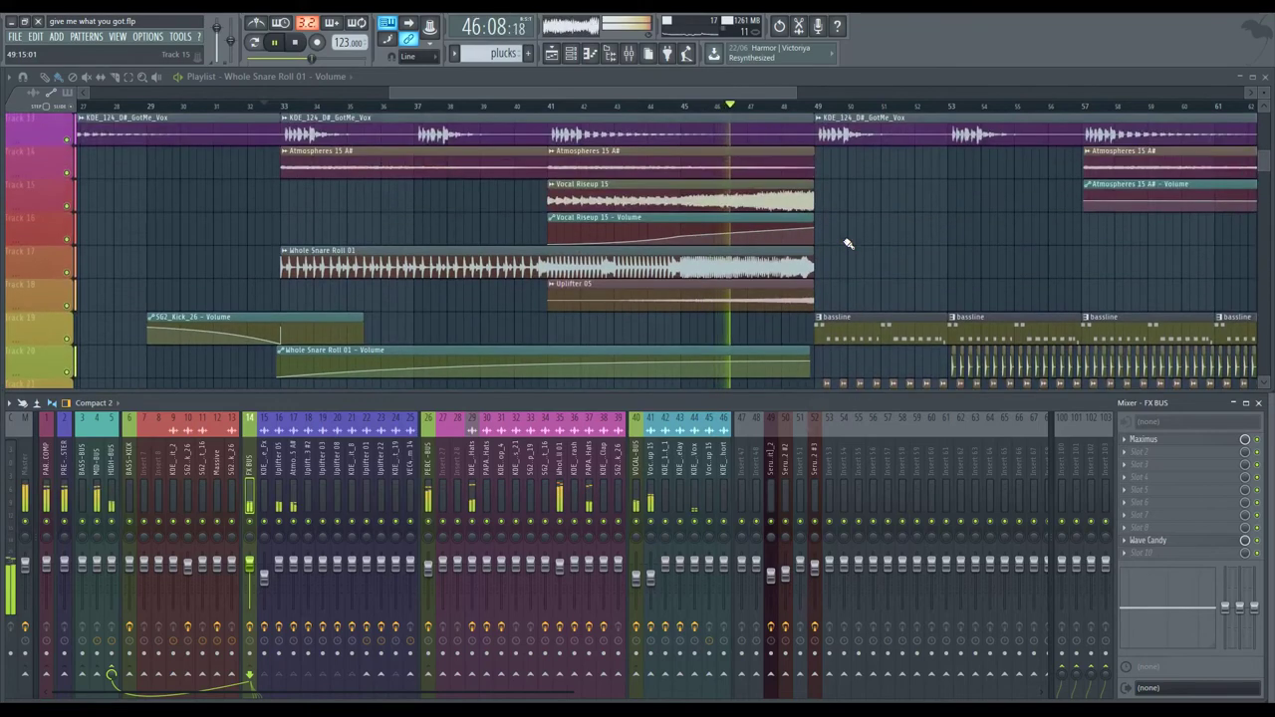
pyautogui.moveTo(896, 269); pyautogui.dragTo(711, 275)
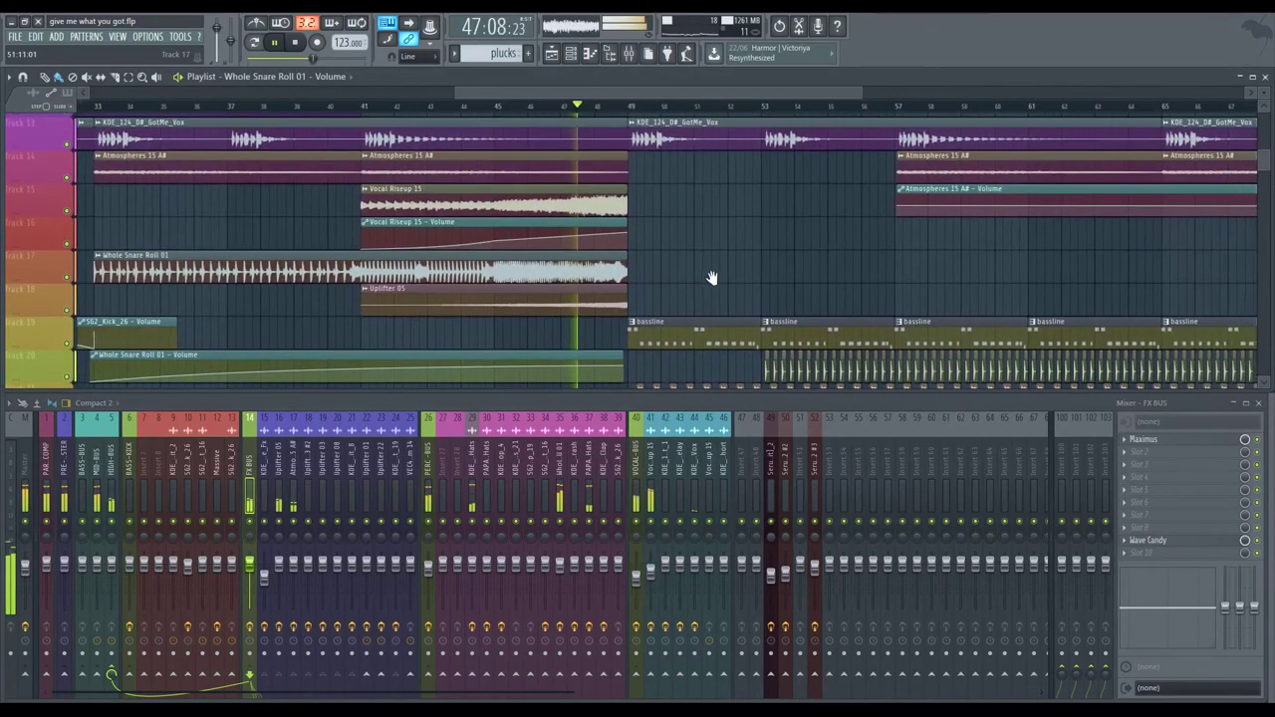
pyautogui.scroll(4, 714, 280)
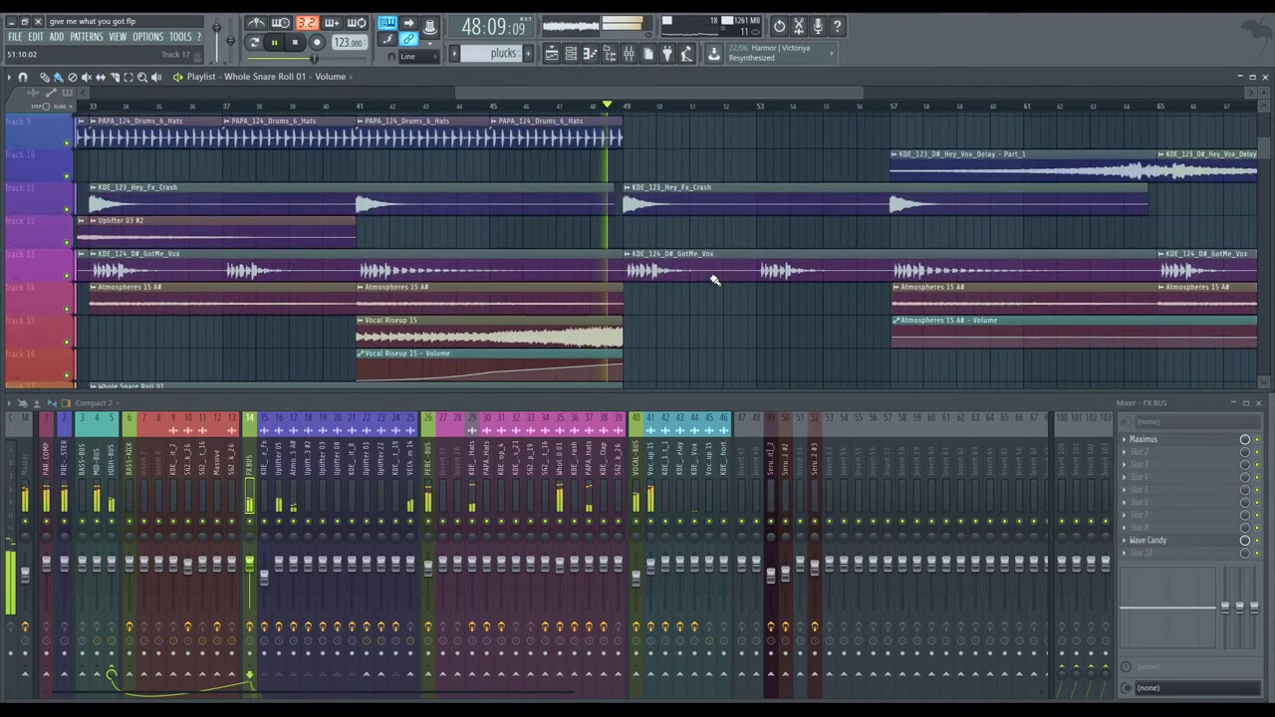
pyautogui.scroll(-5, 715, 280)
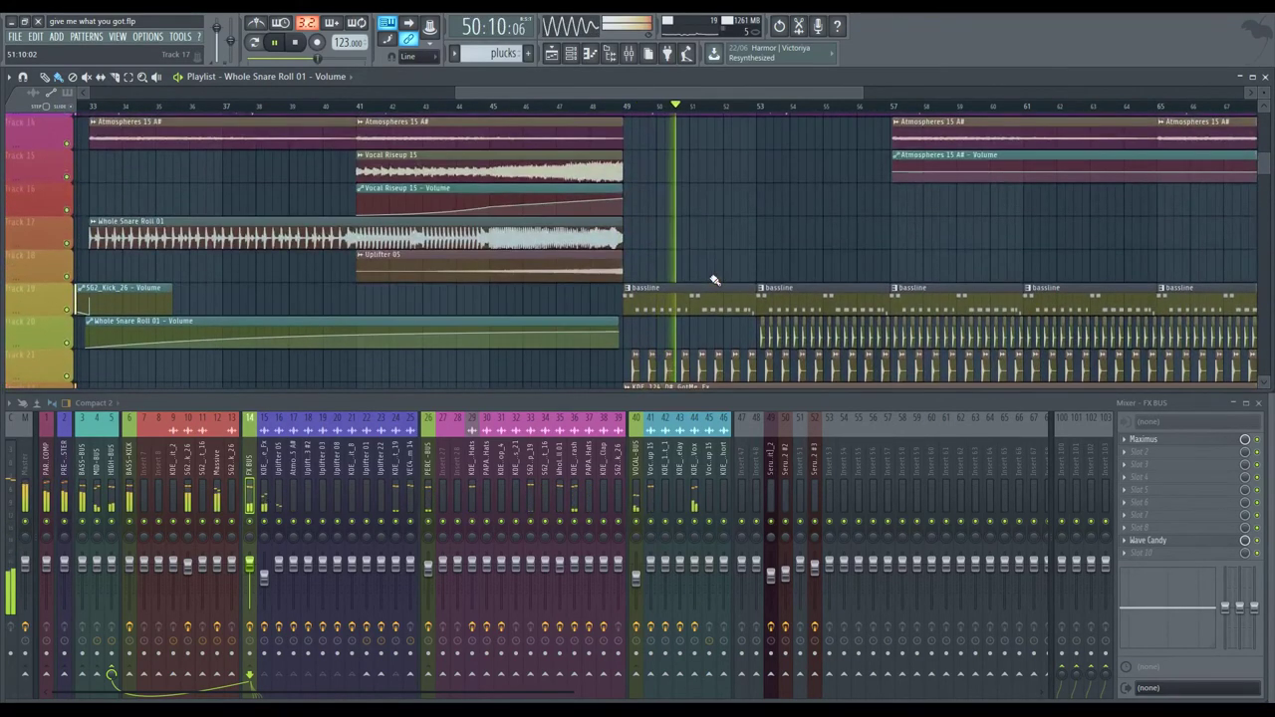
pyautogui.scroll(6, 712, 279)
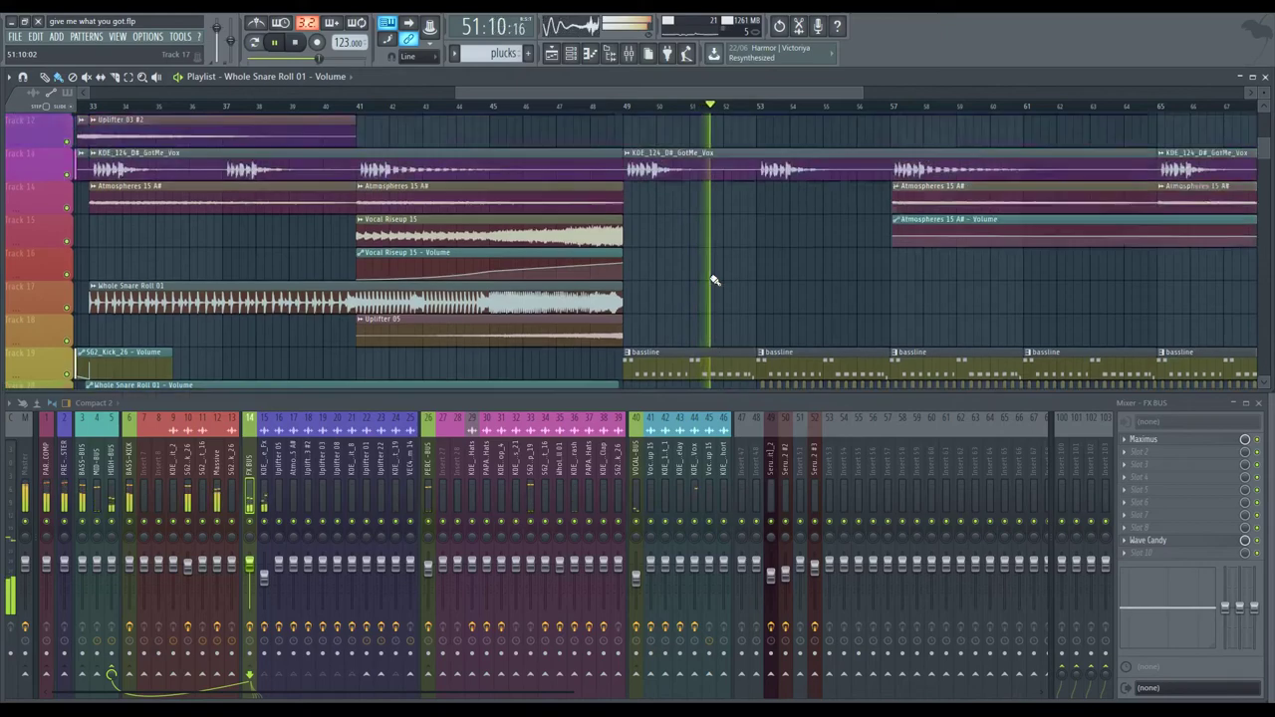
pyautogui.scroll(-5, 709, 277)
pyautogui.hscroll(-3, 558, 270)
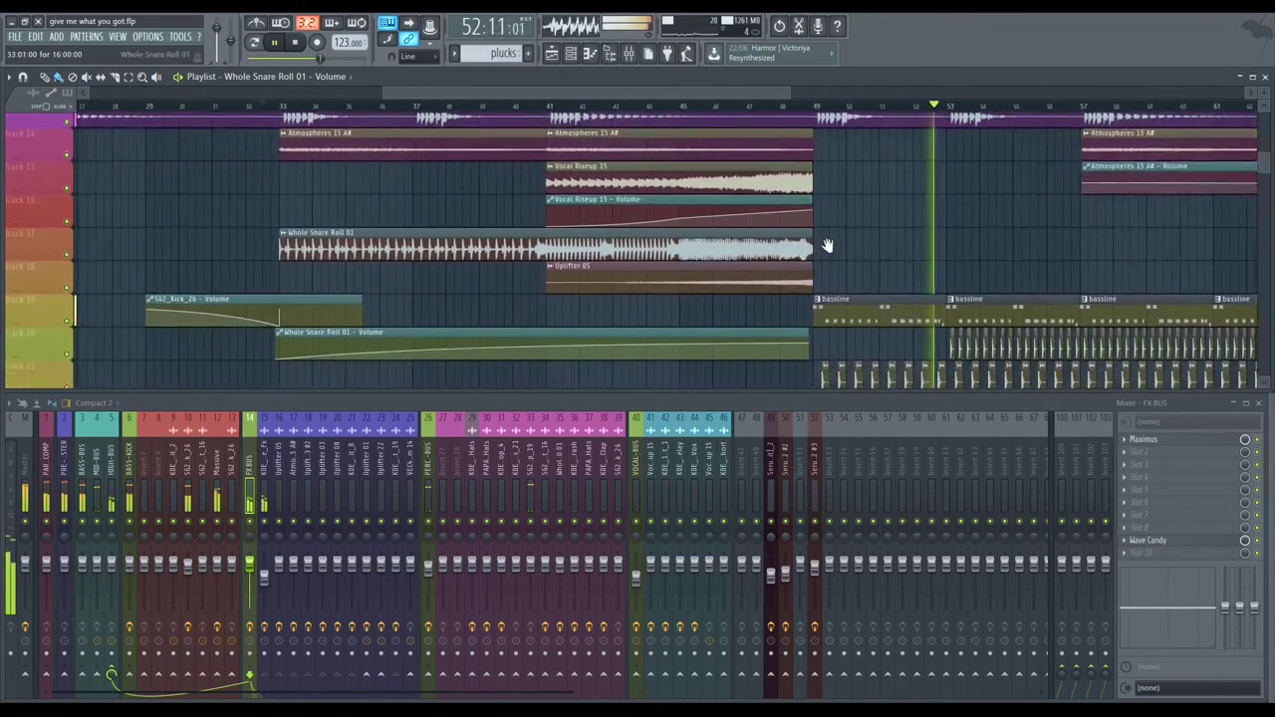
# Step: Stop playback, solo the Whole Snare Roll 01 playlist track, and move the playhead to bar 33
pyautogui.press('space')
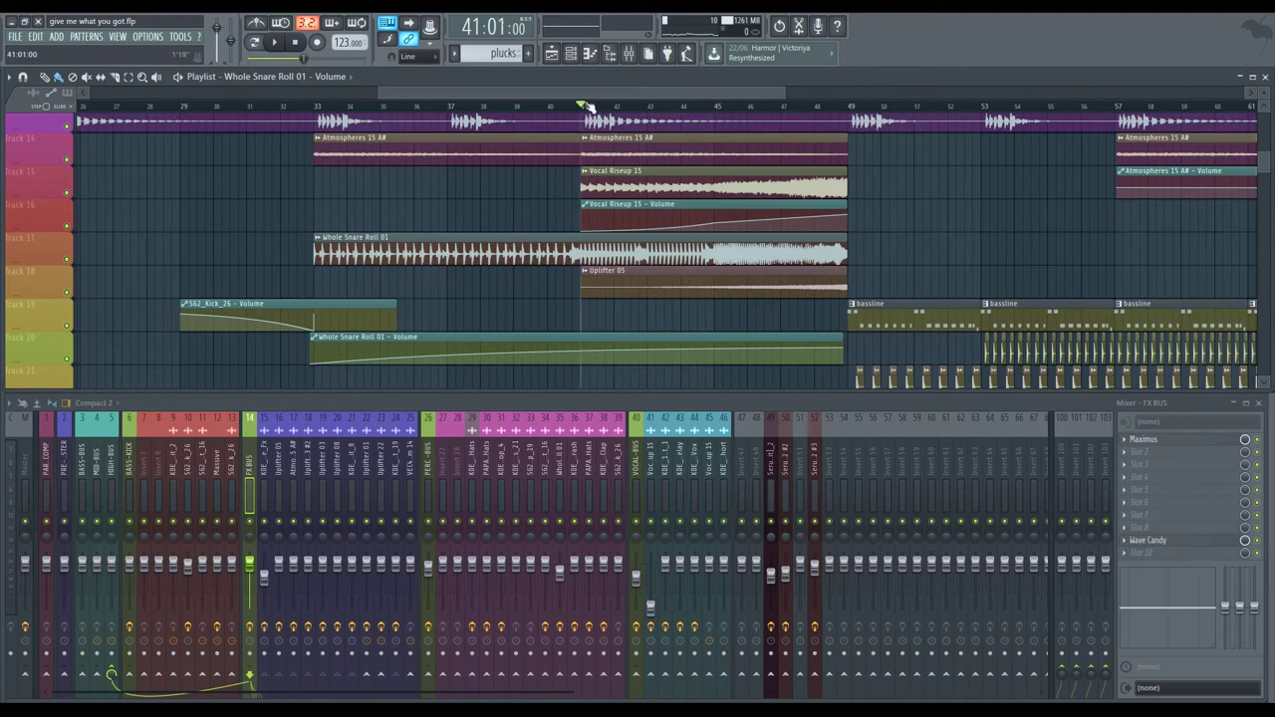
pyautogui.rightClick(70, 259)
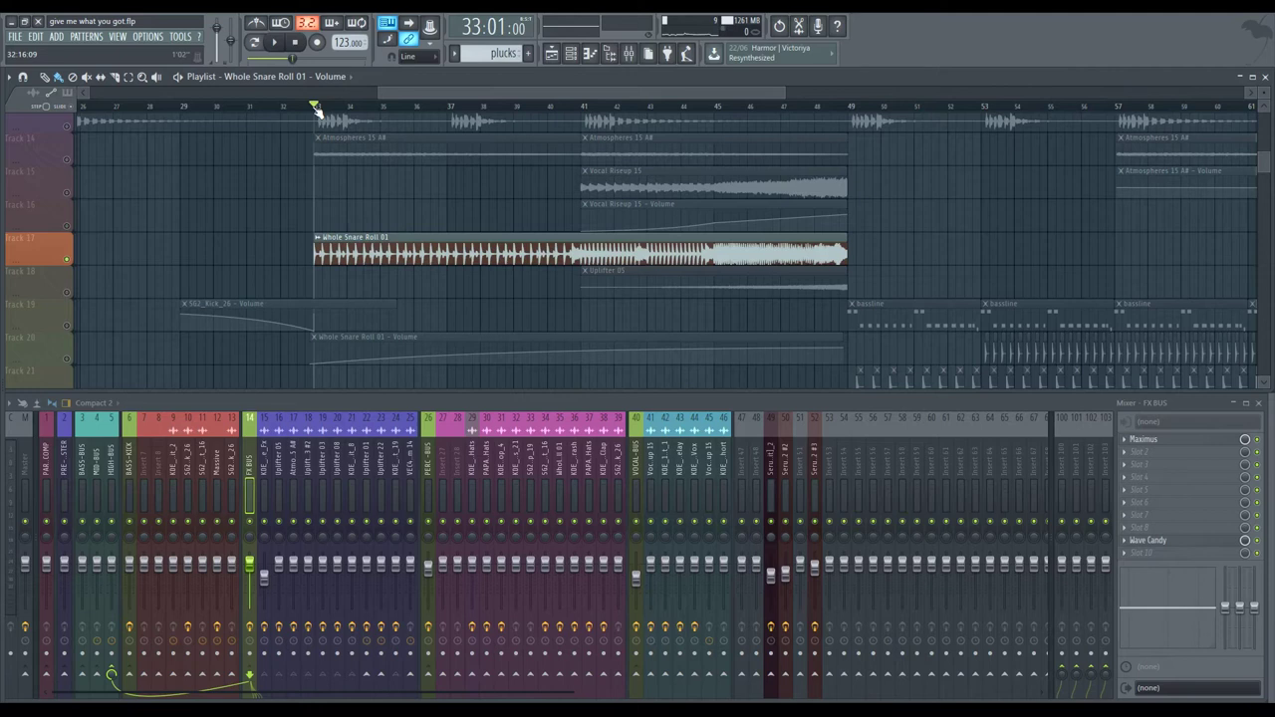
# Step: Set Fruity delay 2 on the Whole Snare Roll 01 mixer track to ping-pong feedback, audition it from bar 33, and close it
pyautogui.press('space')
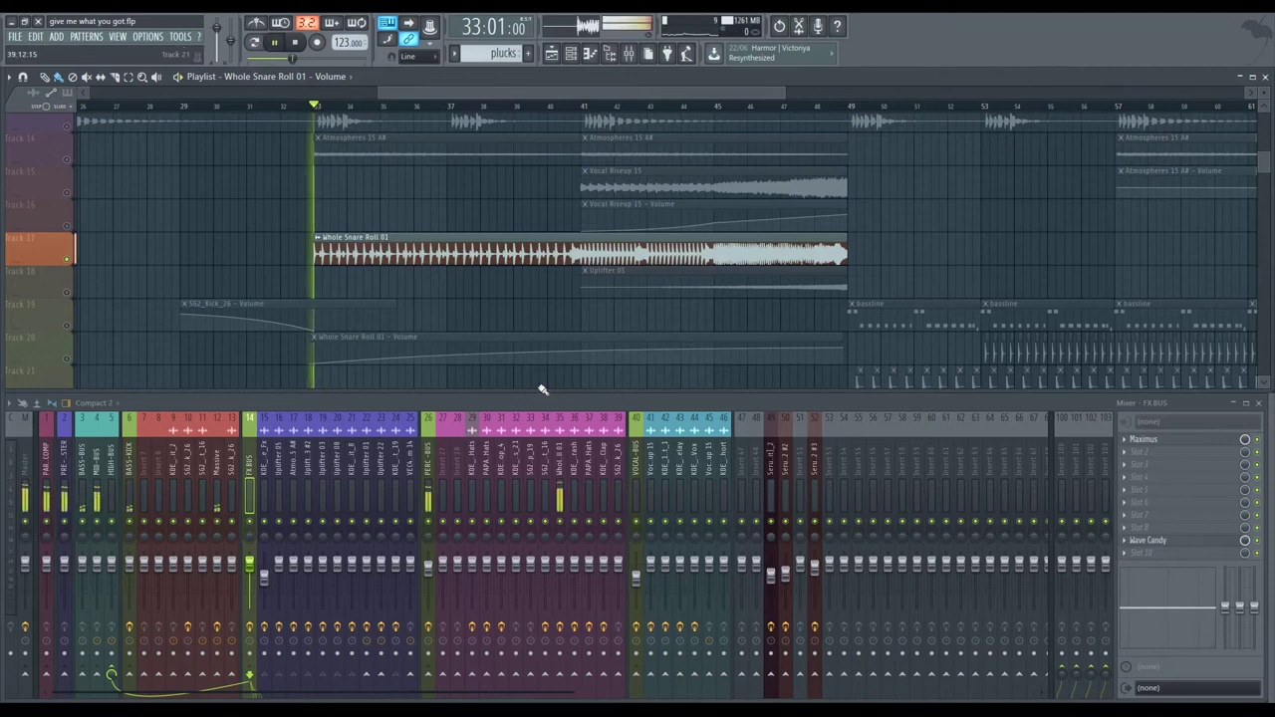
pyautogui.click(566, 466)
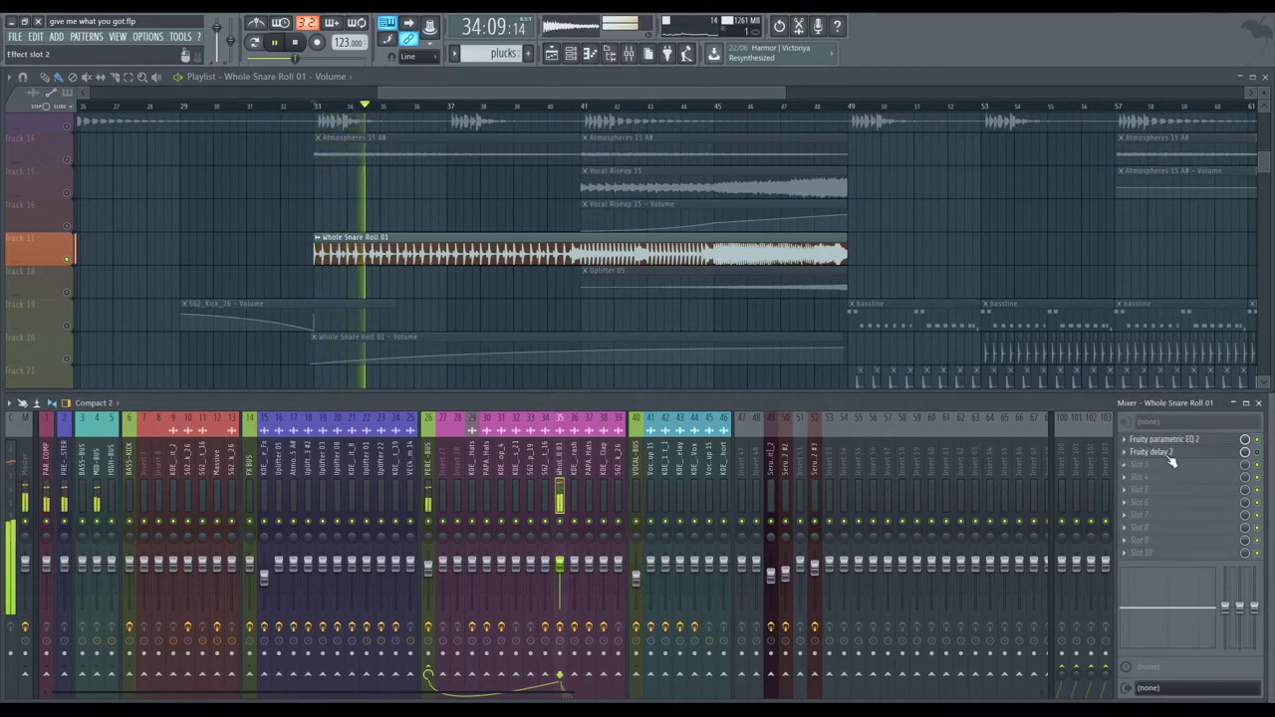
pyautogui.click(1236, 452)
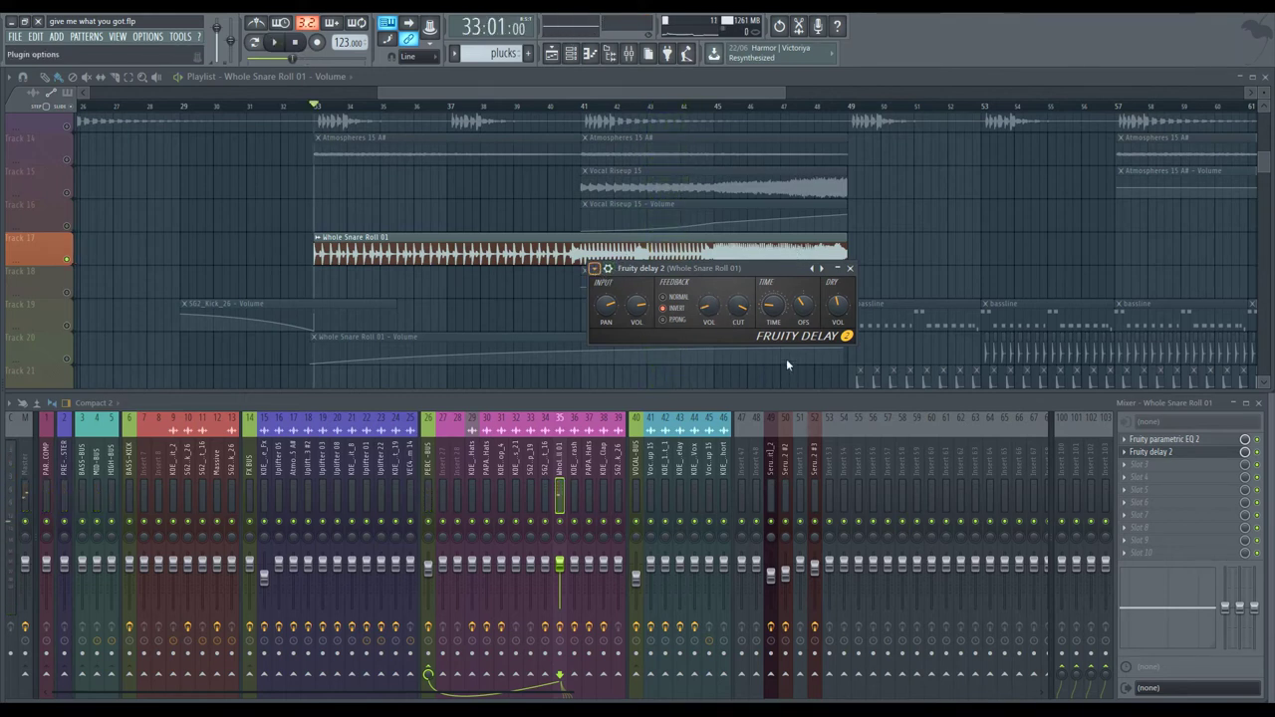
pyautogui.click(662, 320)
pyautogui.press('space')
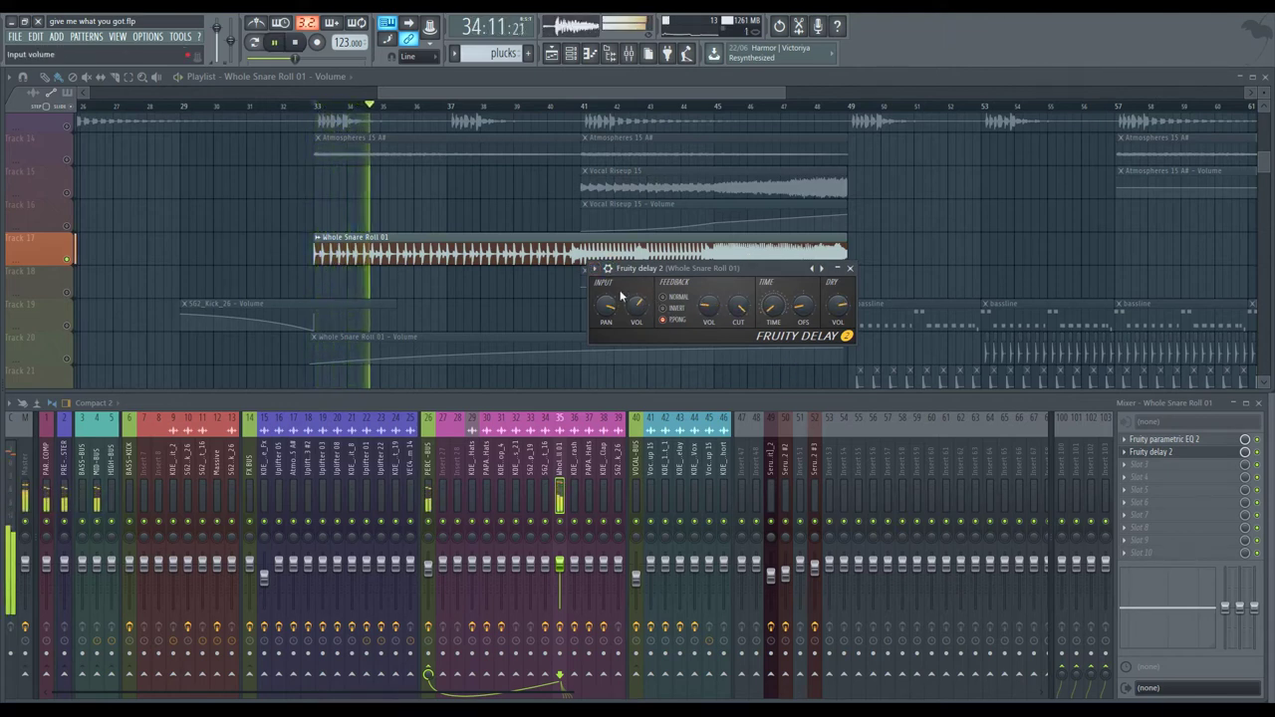
pyautogui.click(849, 270)
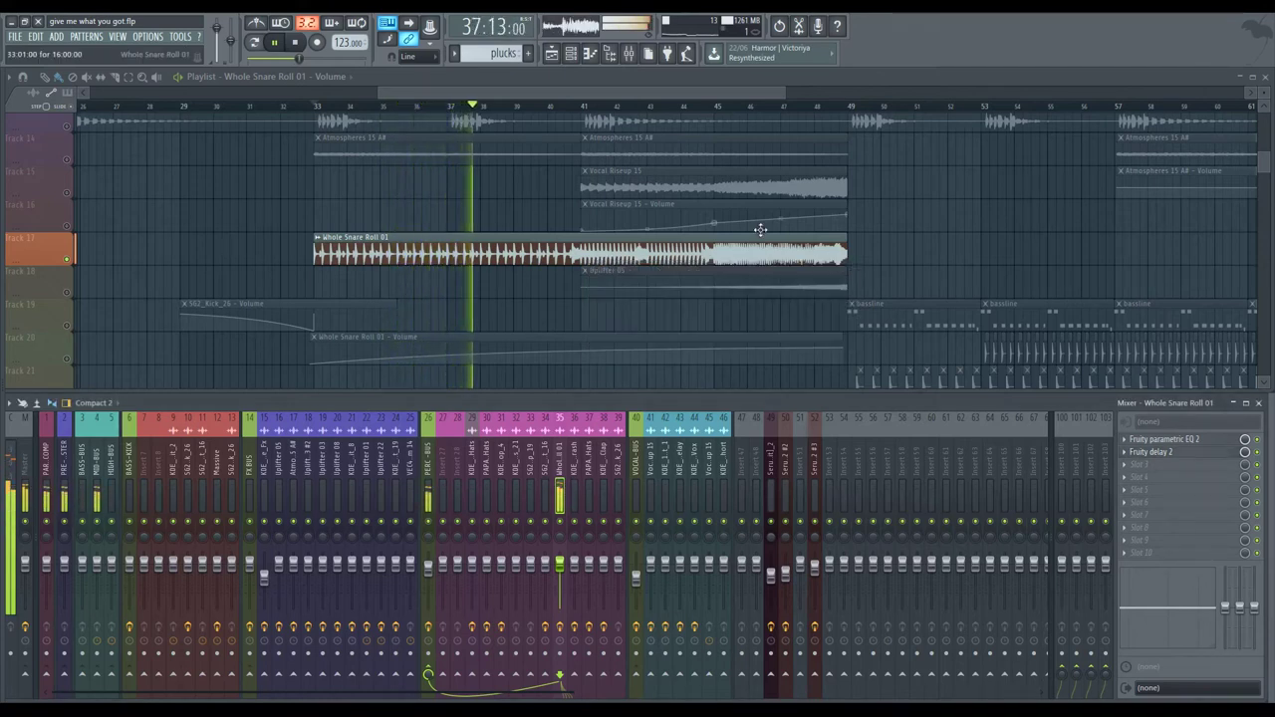
# Step: Continue playback from just before bar 41 and unsolo the Whole Snare Roll 01 playlist track, removing any stray automation clip on Track 16
pyautogui.click(568, 107)
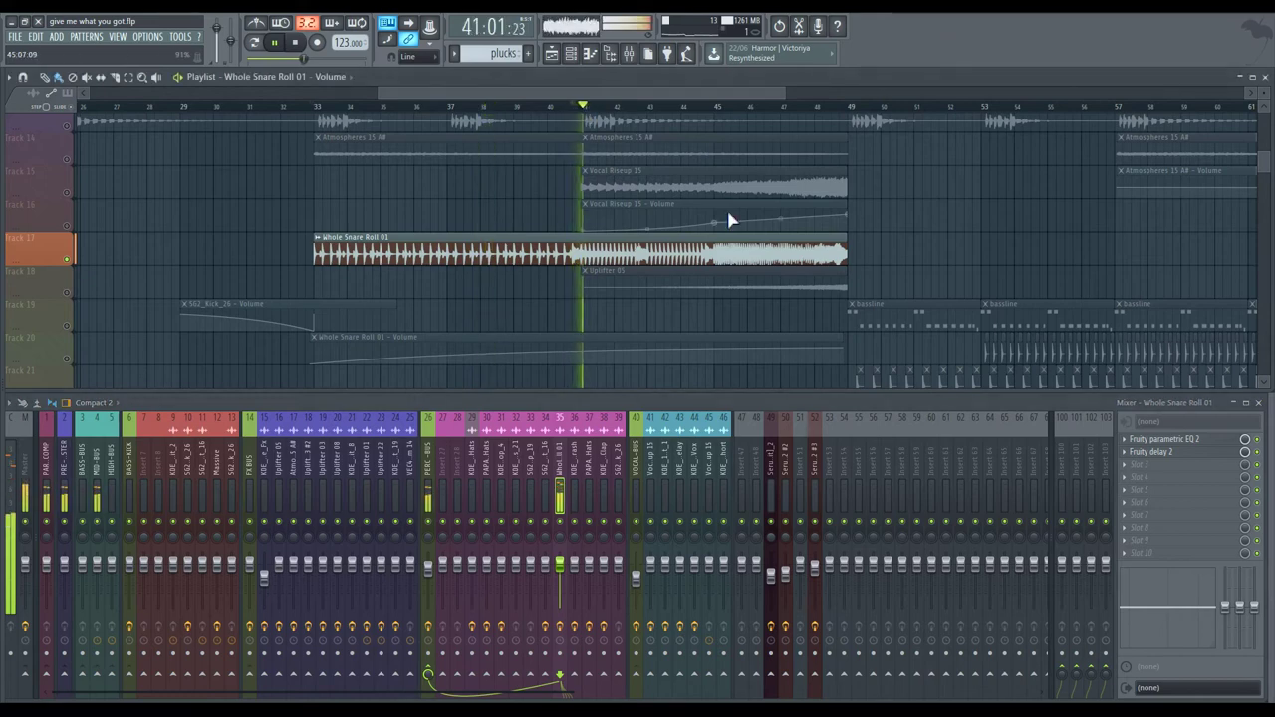
pyautogui.rightClick(68, 259)
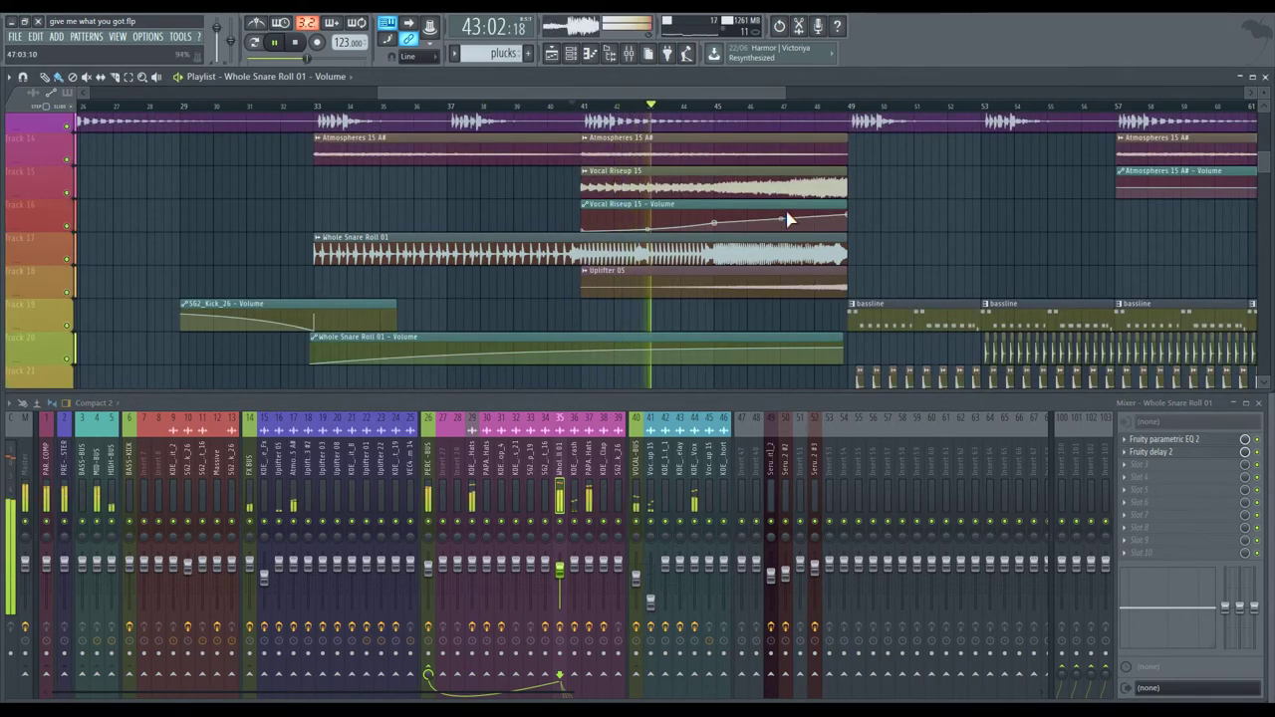
pyautogui.click(930, 209)
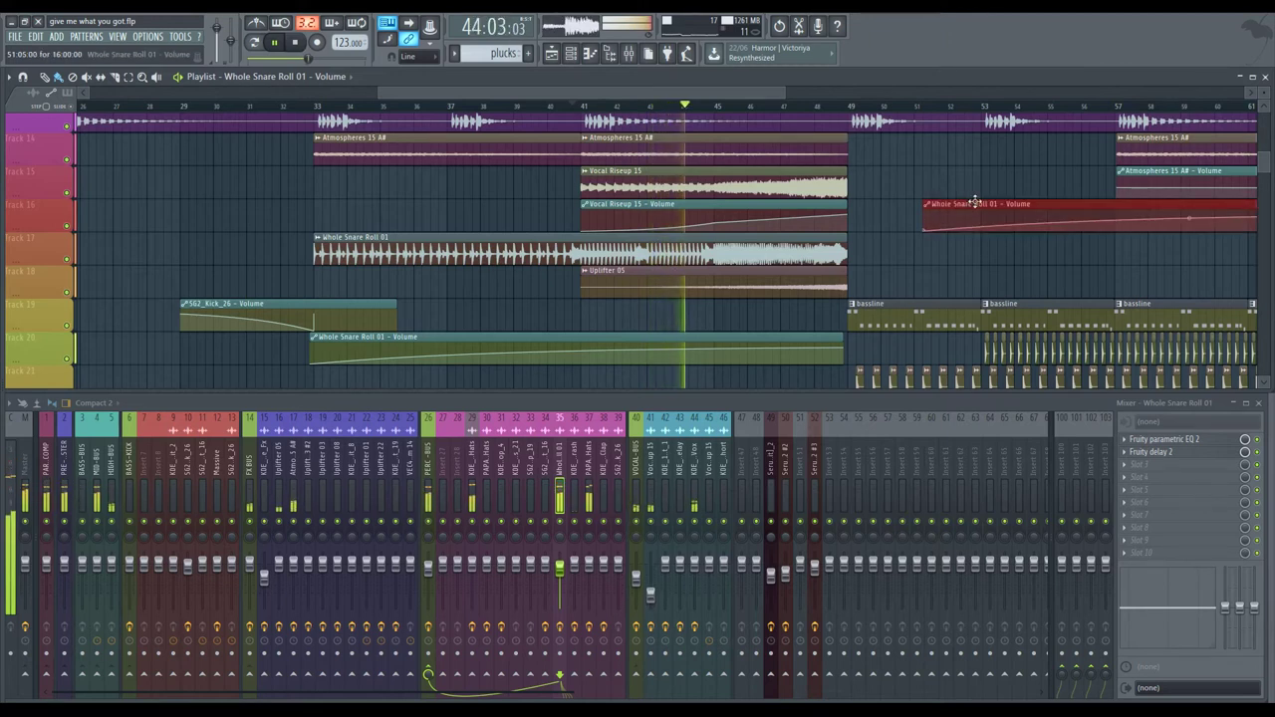
pyautogui.rightClick(975, 203)
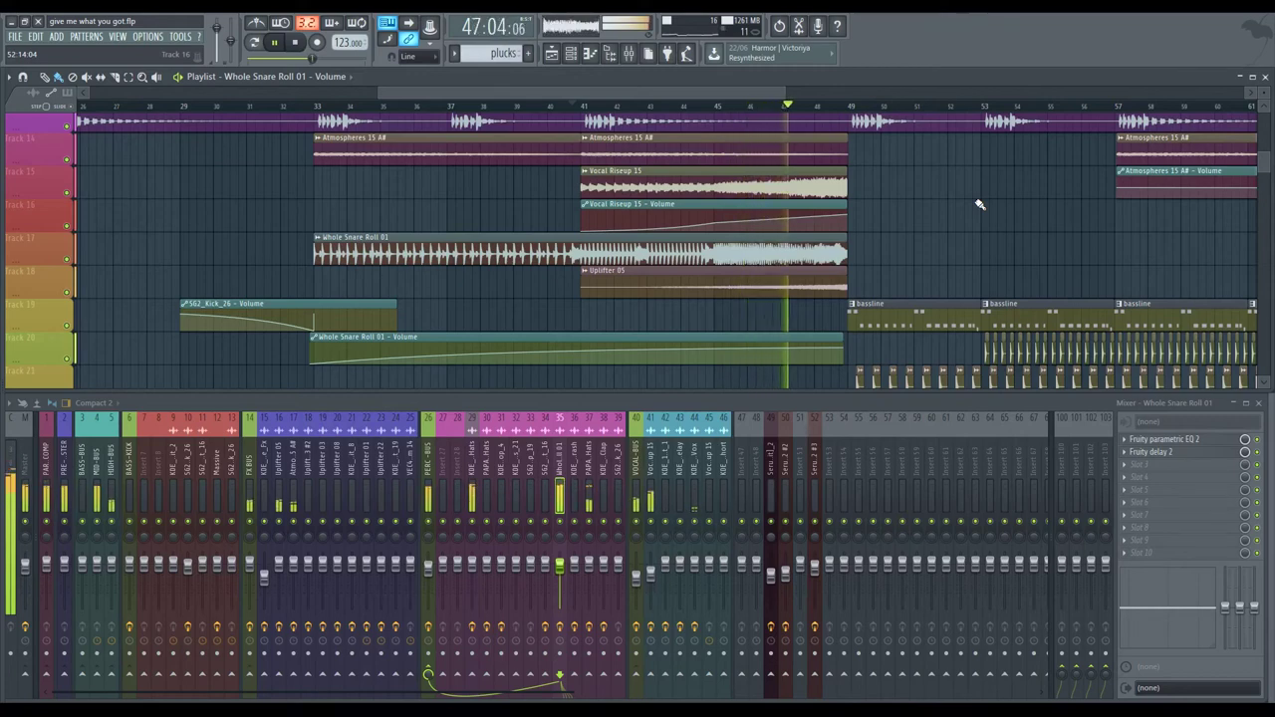
# Step: Review the playlist tracks while listening to the transition from the build-up into the drop at bar 49, and stop playback
pyautogui.scroll(2, 980, 205)
pyautogui.hscroll(5, 976, 276)
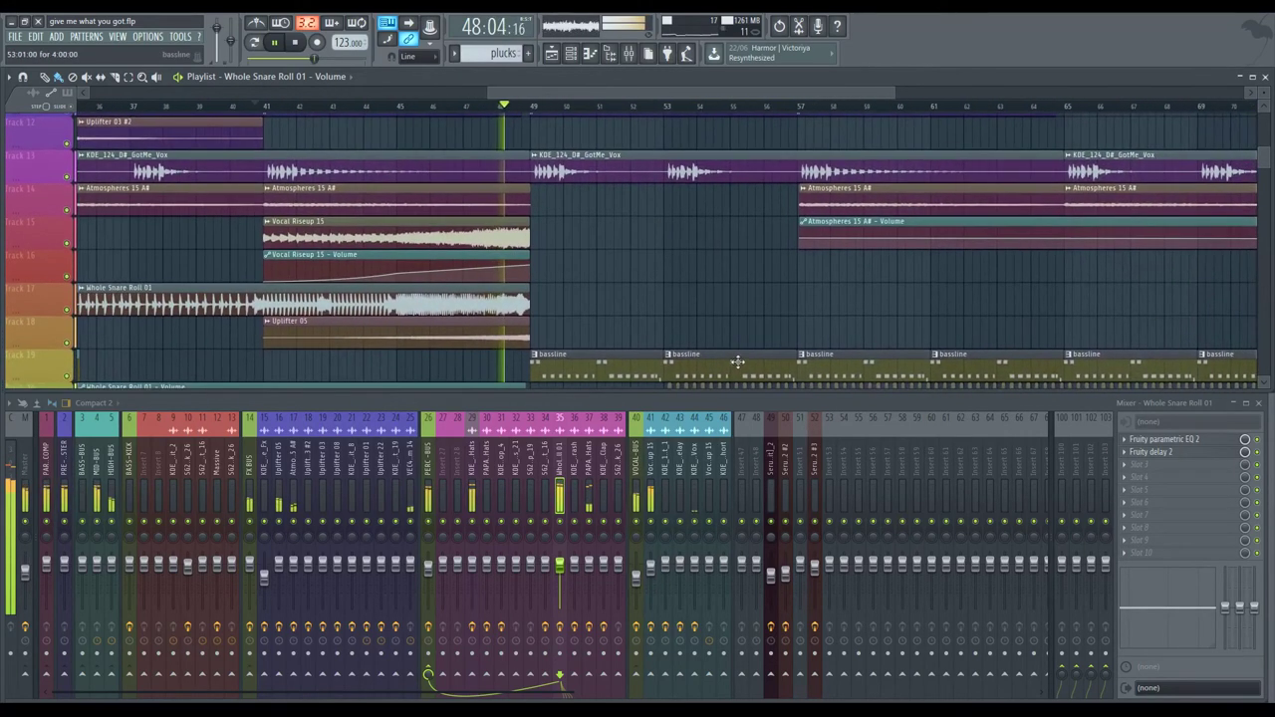
pyautogui.scroll(-5, 672, 271)
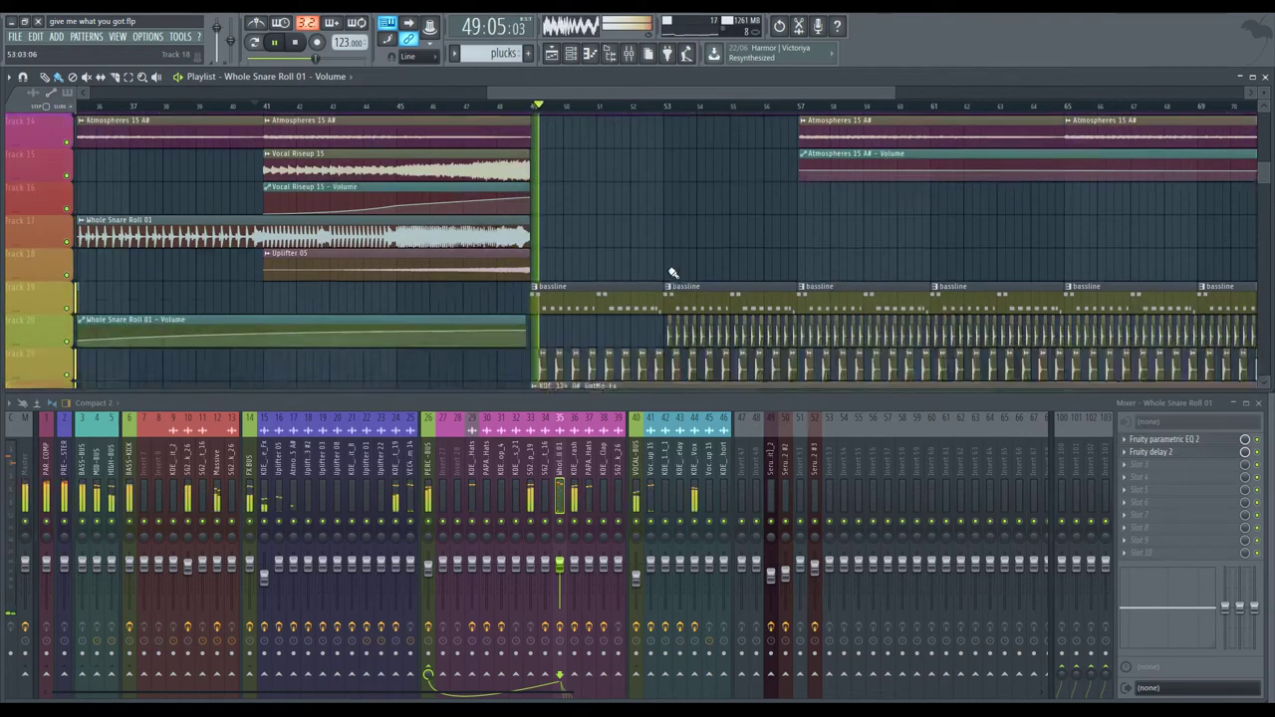
pyautogui.scroll(-4, 672, 271)
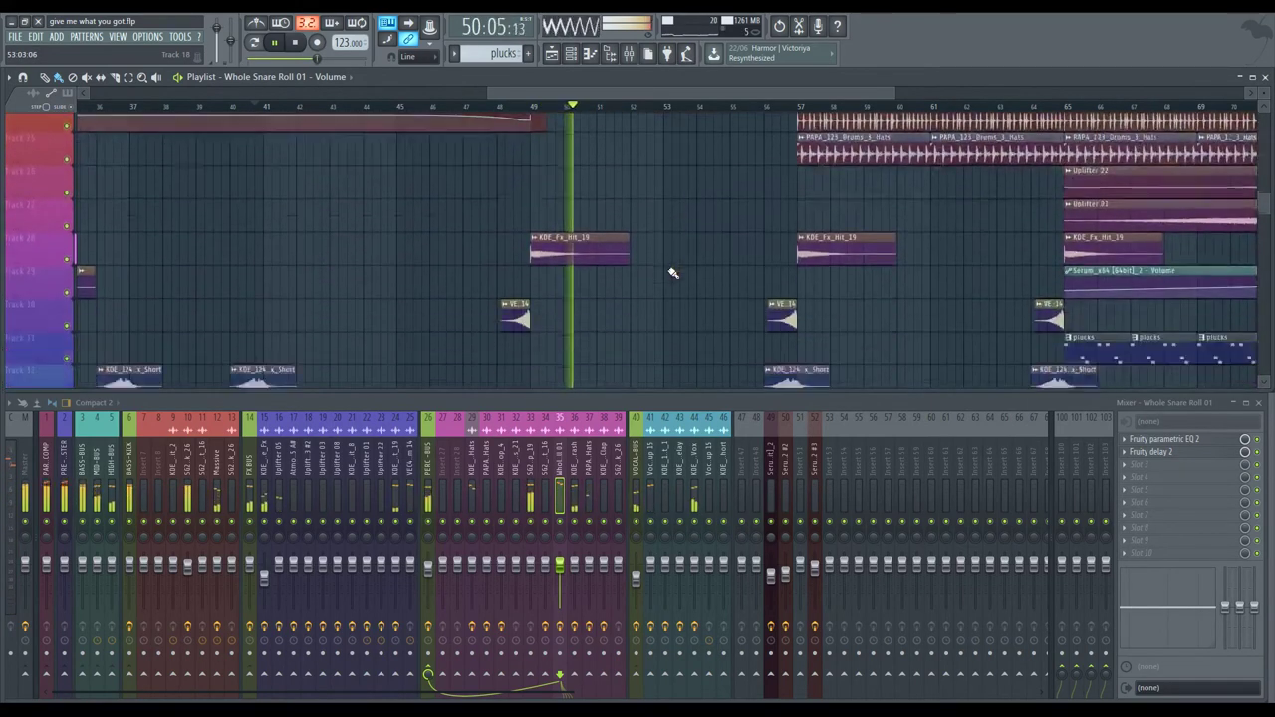
pyautogui.scroll(5, 673, 270)
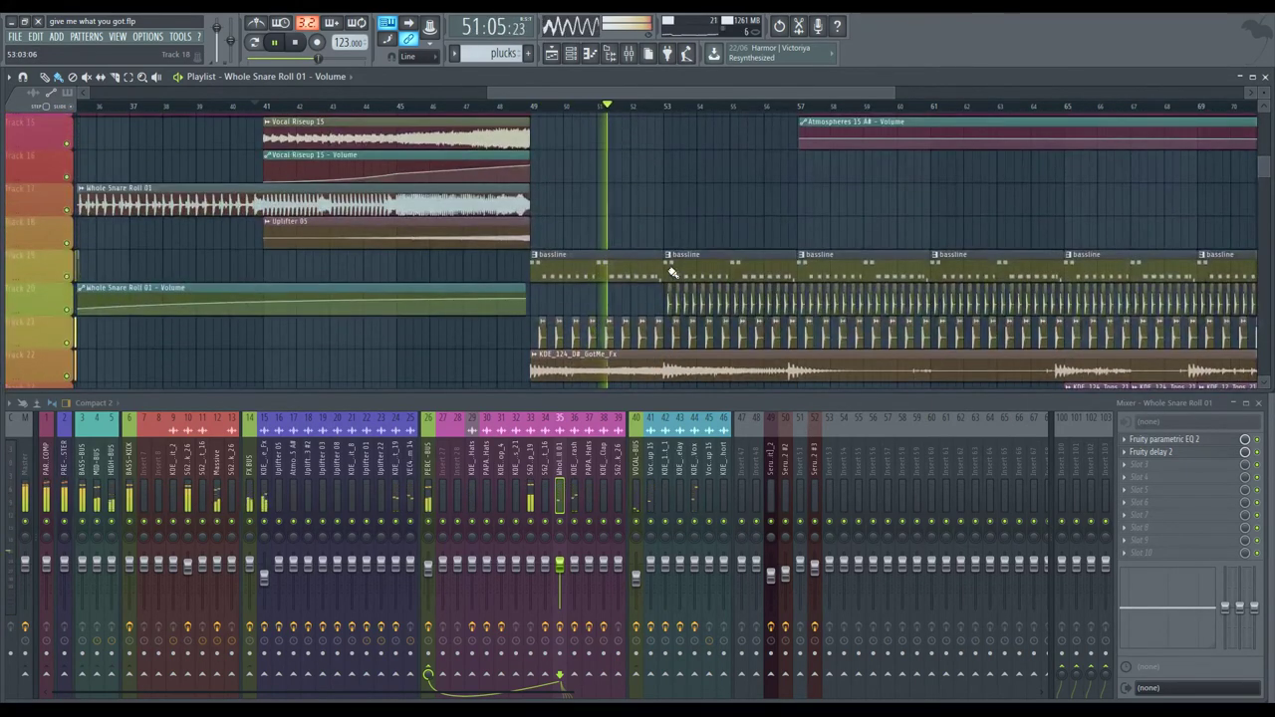
pyautogui.scroll(3, 672, 271)
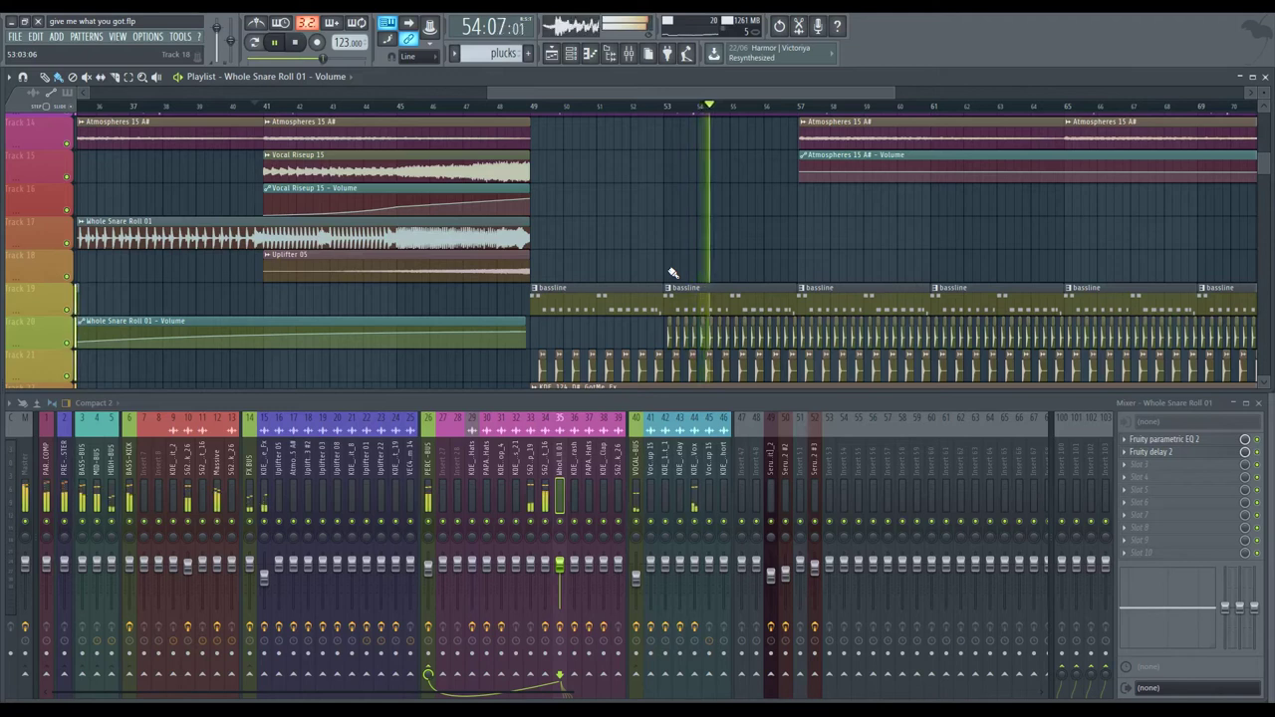
pyautogui.press('space')
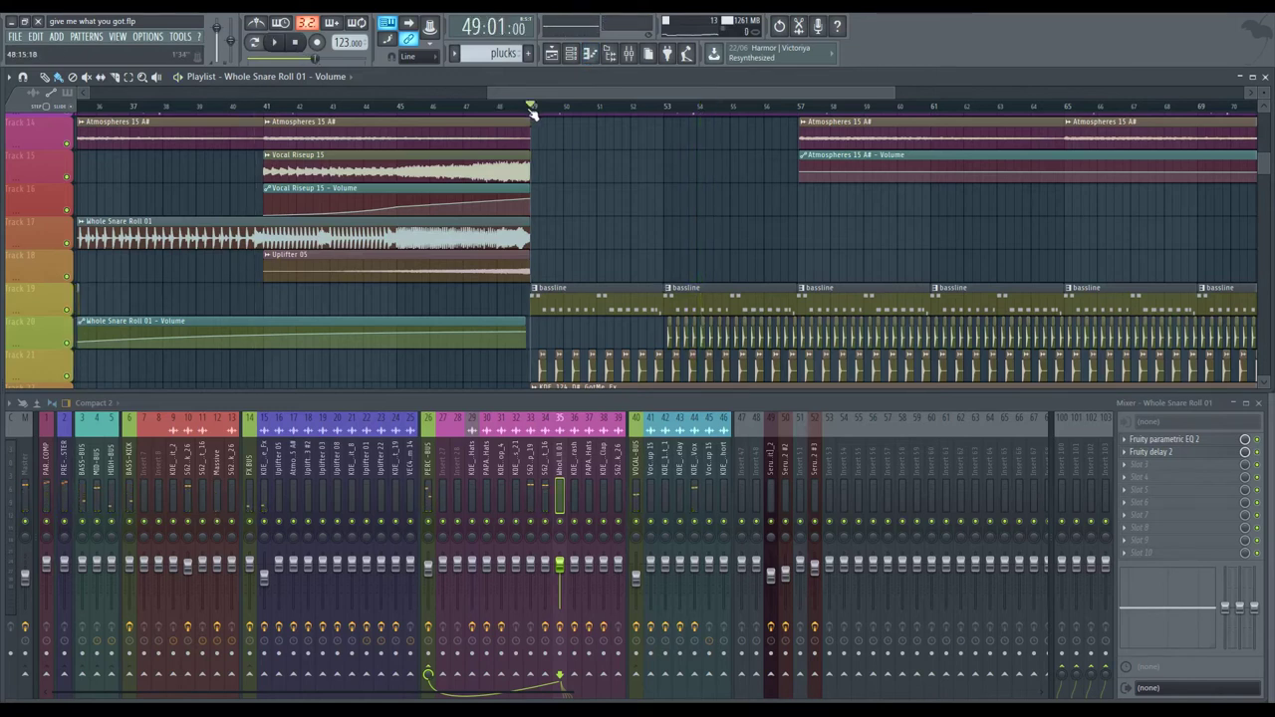
# Step: Select bars 53 to 57 of the drop on the timeline and play that range as a loop
pyautogui.moveTo(533, 112); pyautogui.dragTo(572, 139)
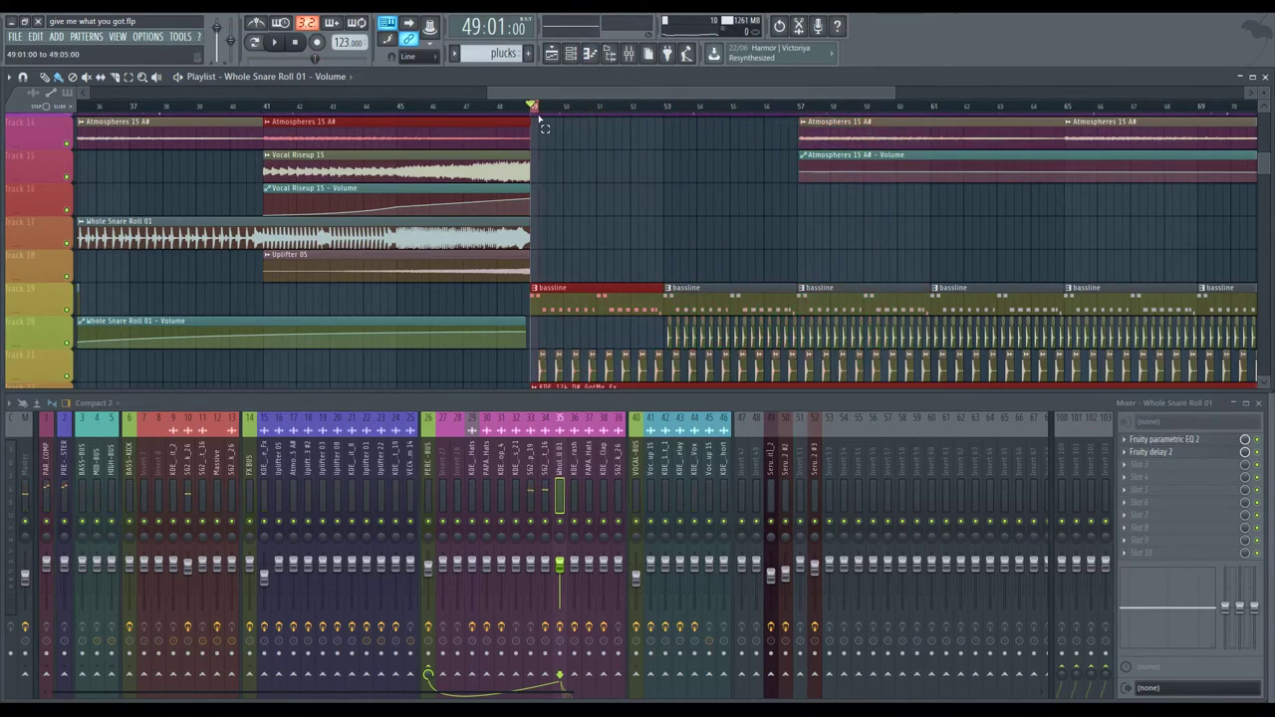
pyautogui.moveTo(671, 109); pyautogui.dragTo(797, 124)
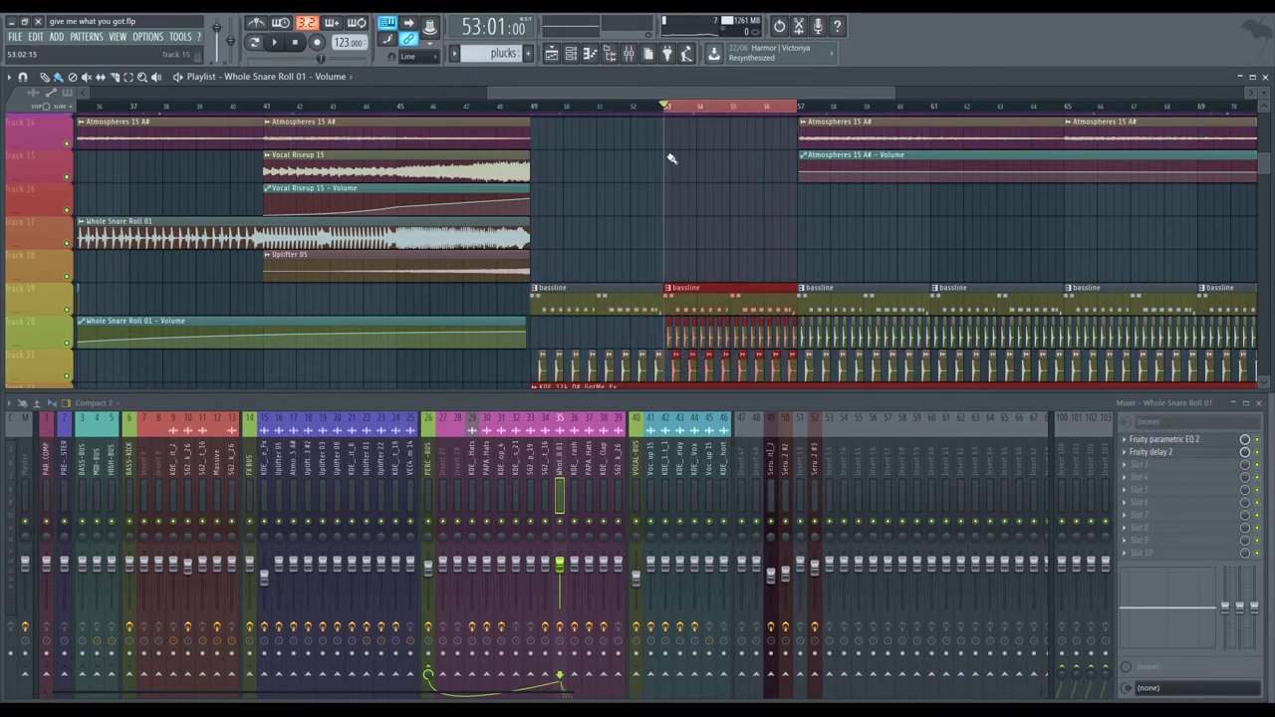
pyautogui.scroll(-1, 710, 252)
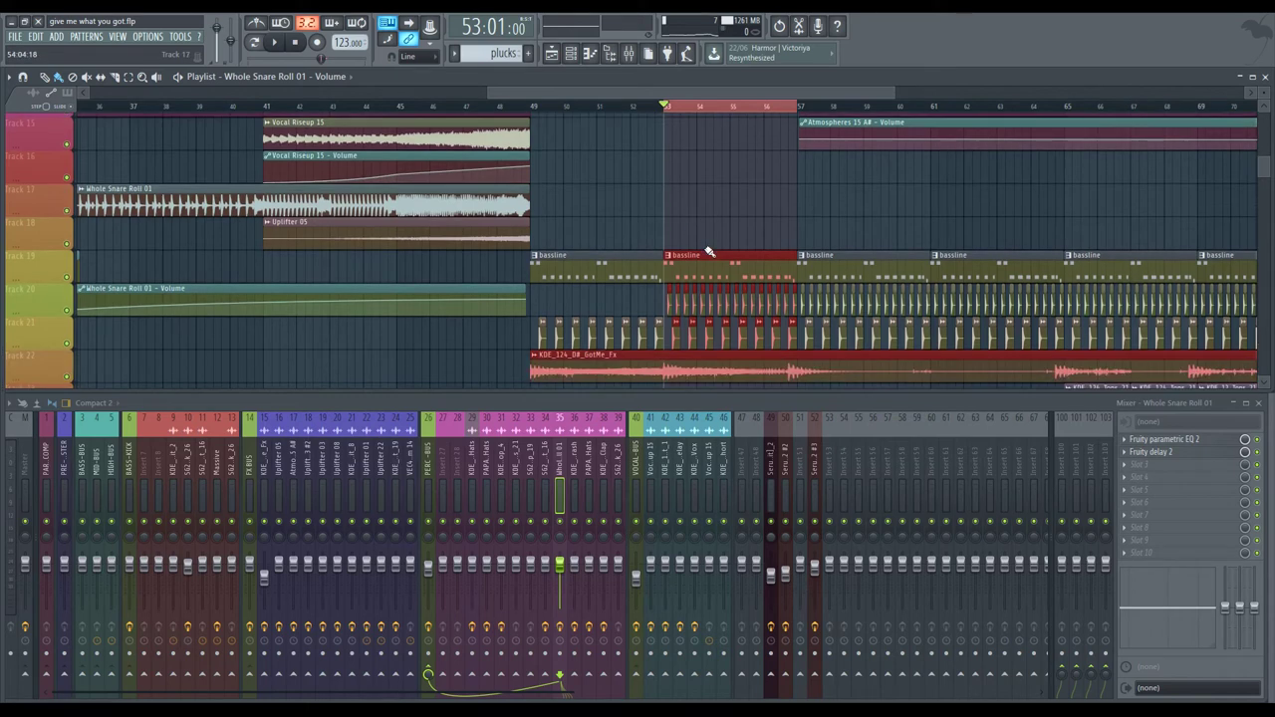
pyautogui.scroll(-4, 703, 245)
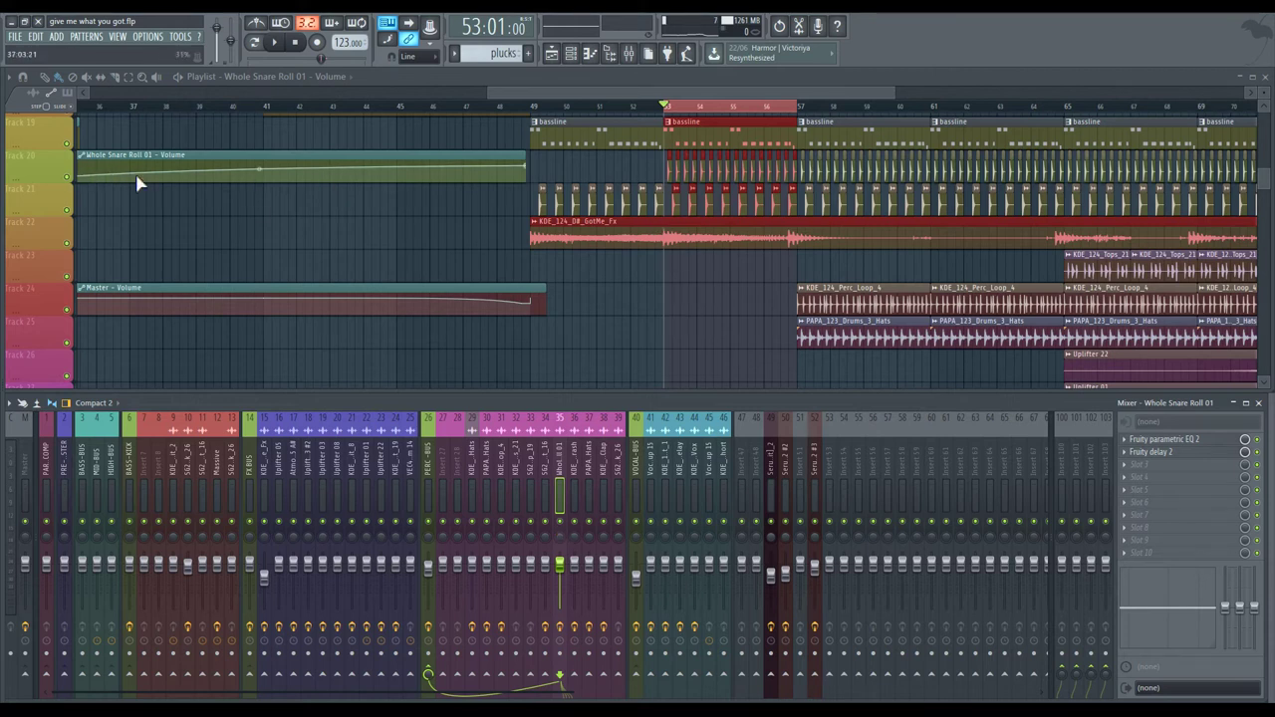
pyautogui.press('space')
# Step: Pan SG2_Clap_19 41% right, SG2_Hat_16 30% left and the mixer track 46 vocal 11% right, and offset the tracks 44 and 15 GotMe sounds
pyautogui.click(532, 578)
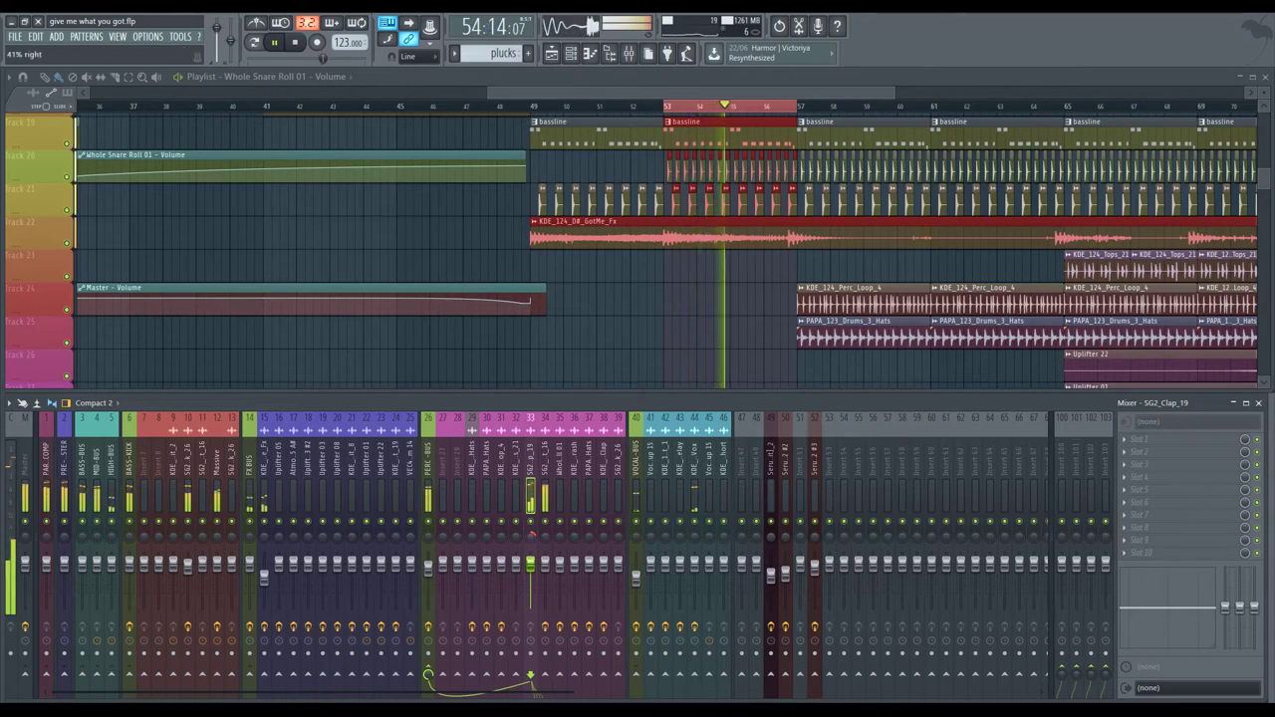
pyautogui.click(545, 535)
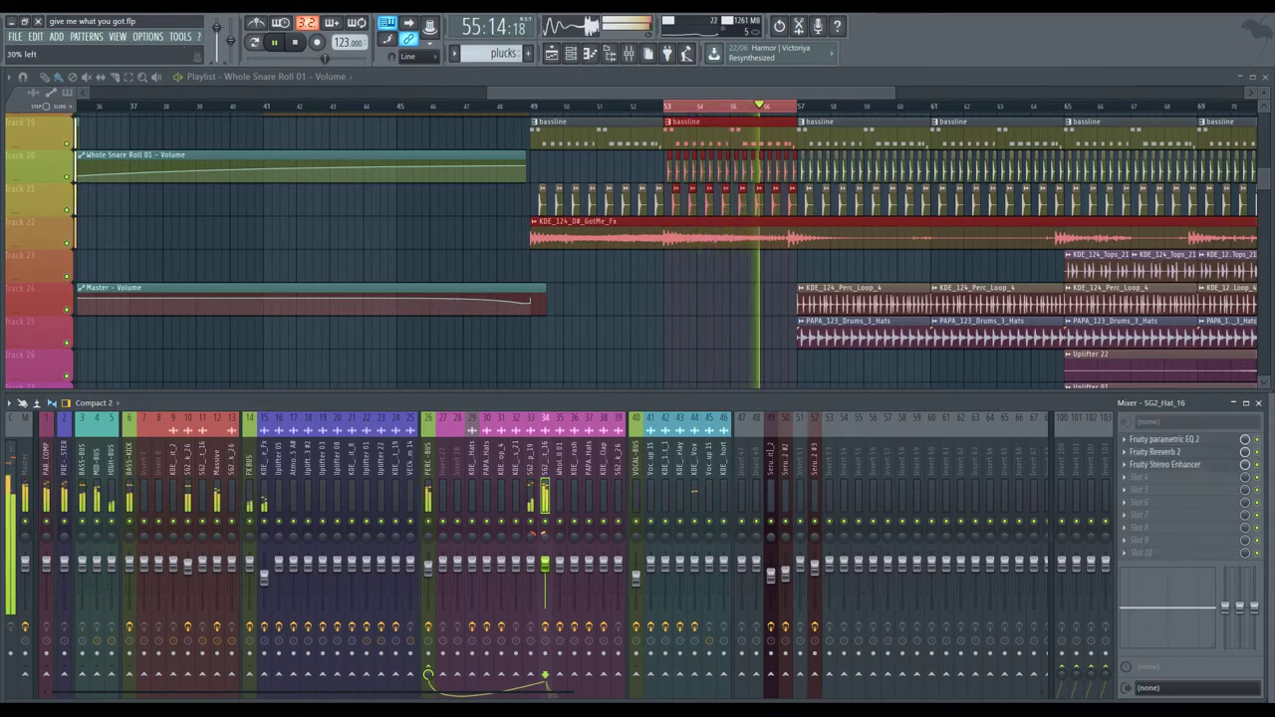
pyautogui.click(719, 541)
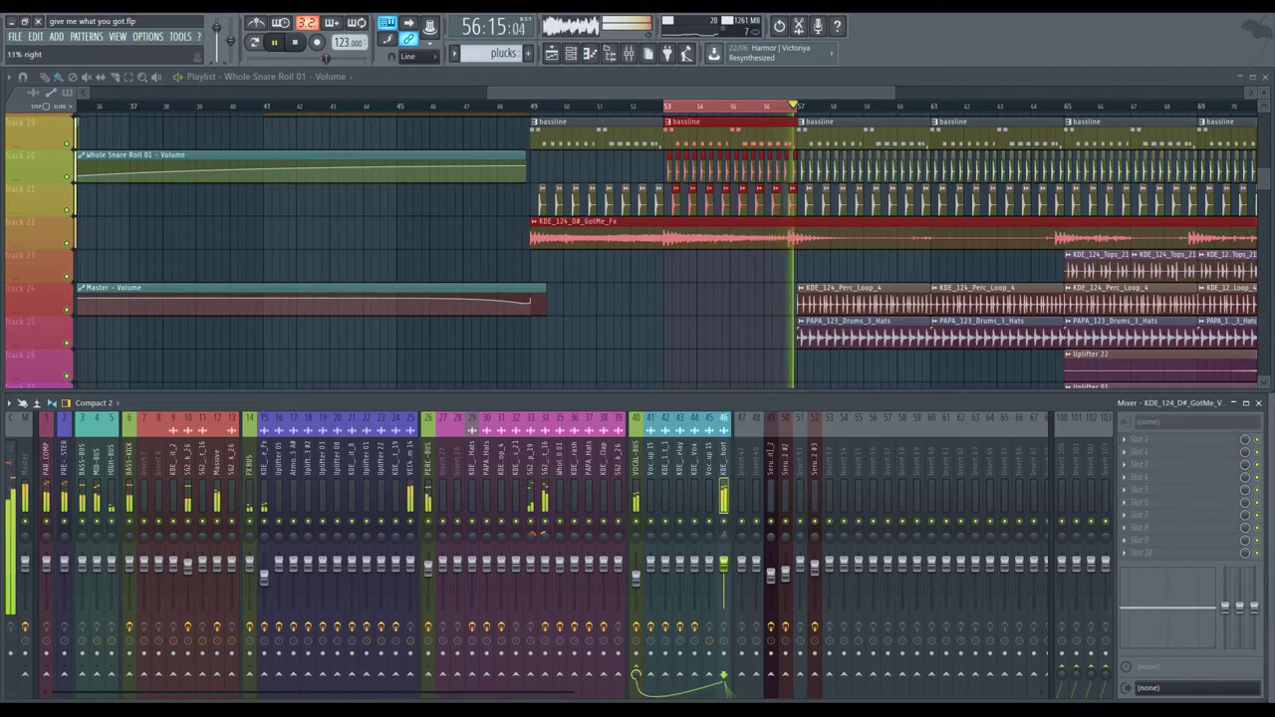
pyautogui.click(695, 536)
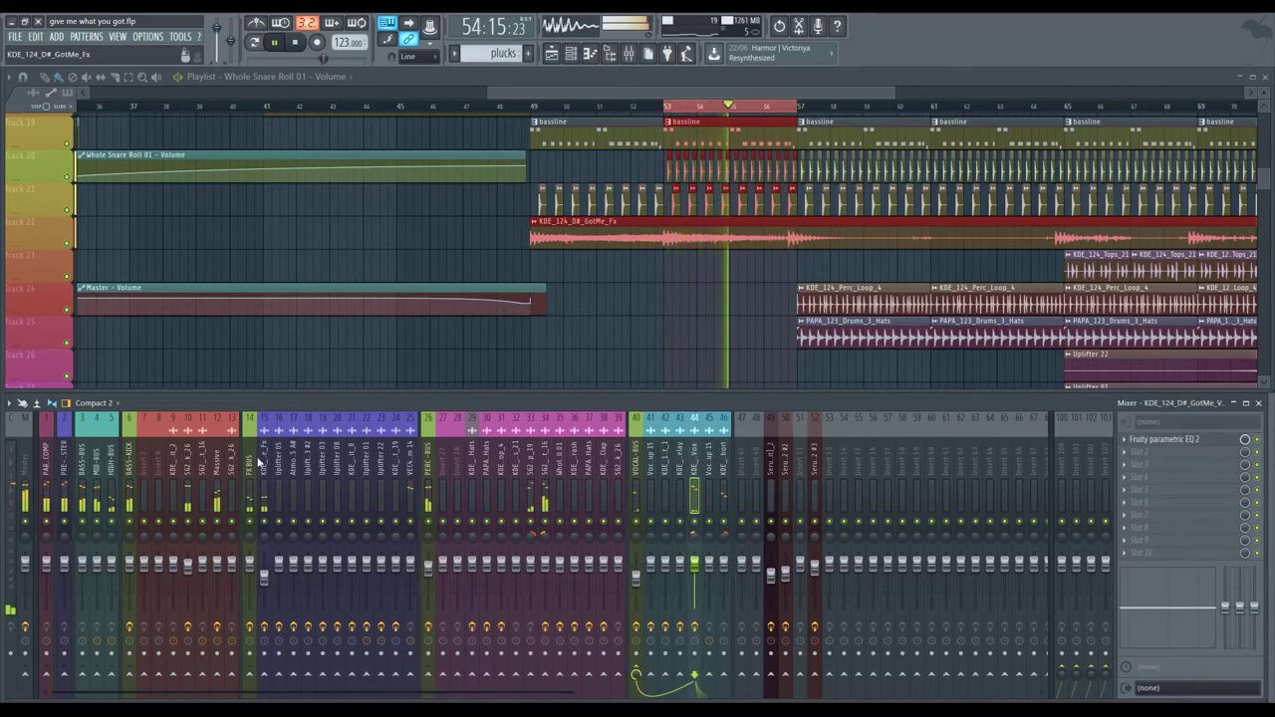
pyautogui.click(264, 538)
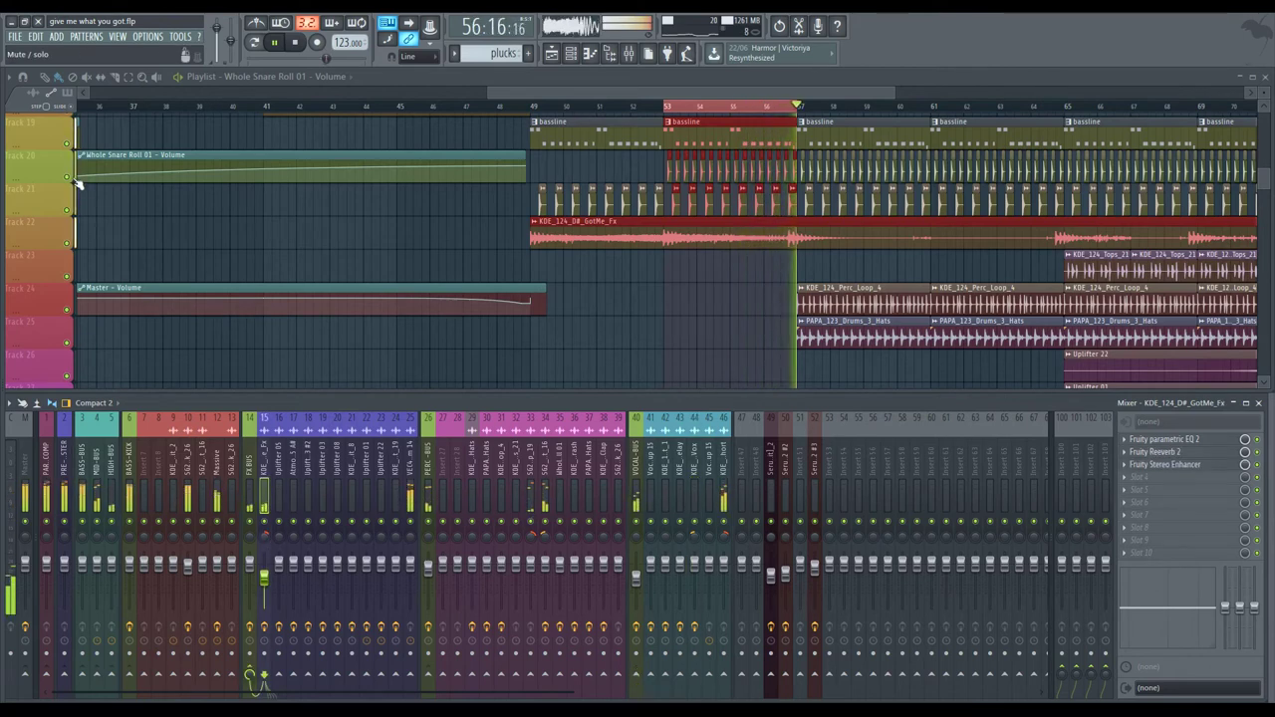
# Step: Clear the loop selection and, while playing from bar 57, pan PAPA_123_Drums_3_Hats 18% left and KDE_124_Perc_Loop_4 38% right
pyautogui.click(737, 105)
pyautogui.hscroll(3, 632, 236)
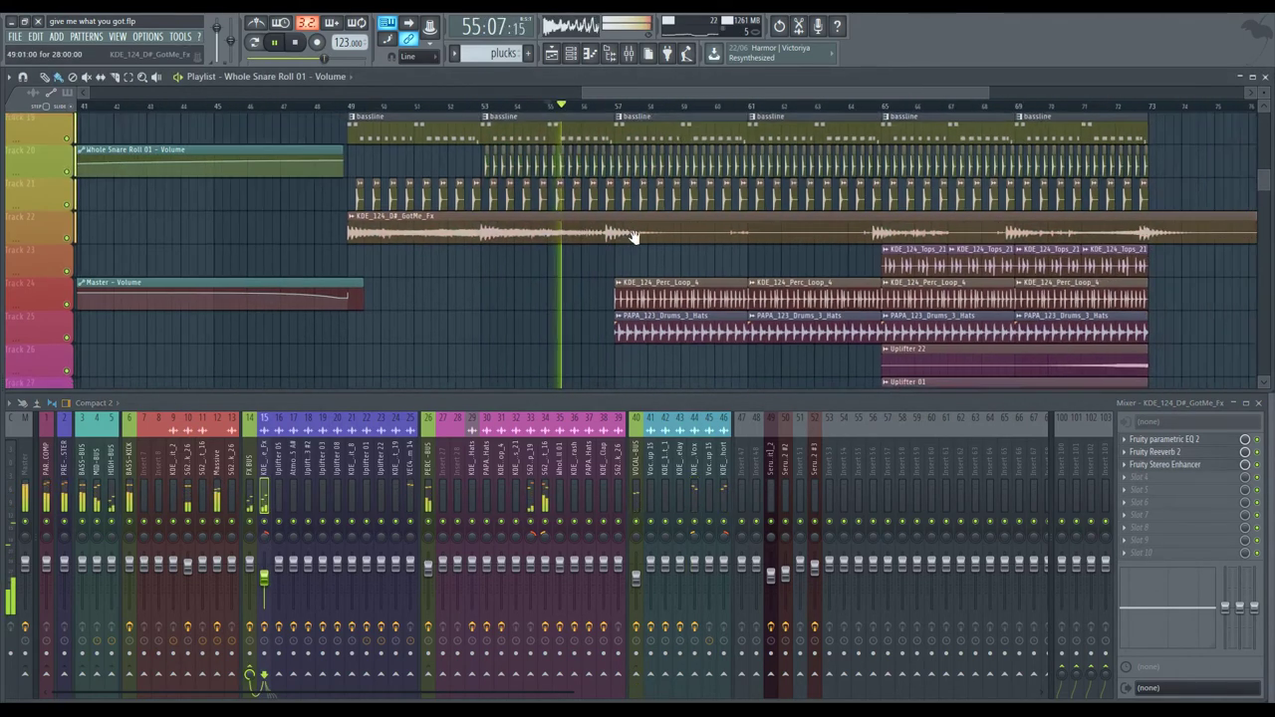
pyautogui.hscroll(2, 633, 237)
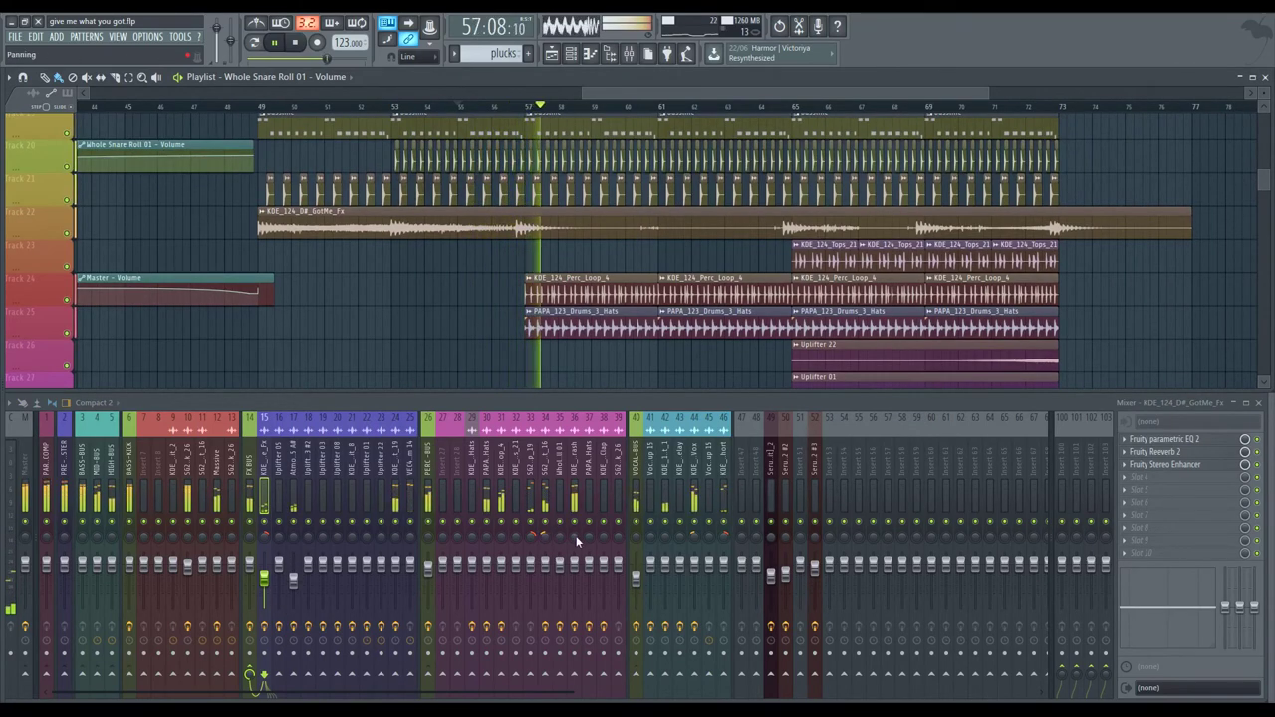
pyautogui.click(490, 530)
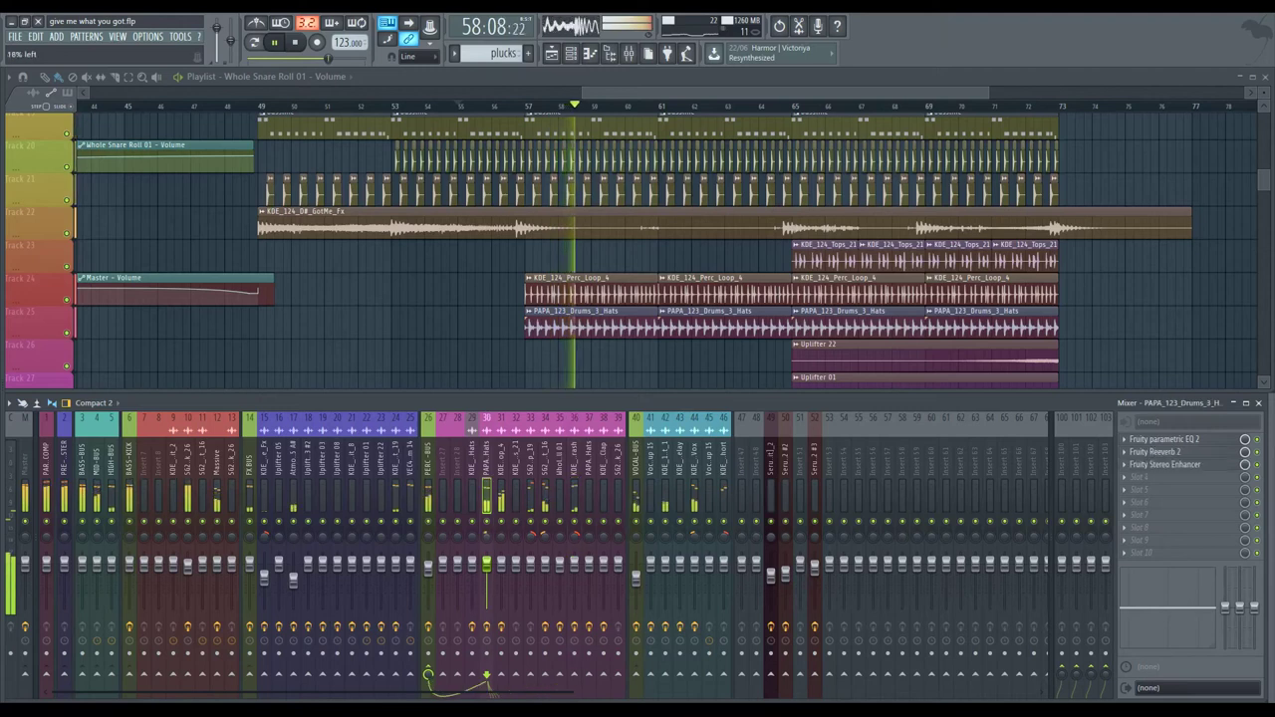
pyautogui.click(501, 535)
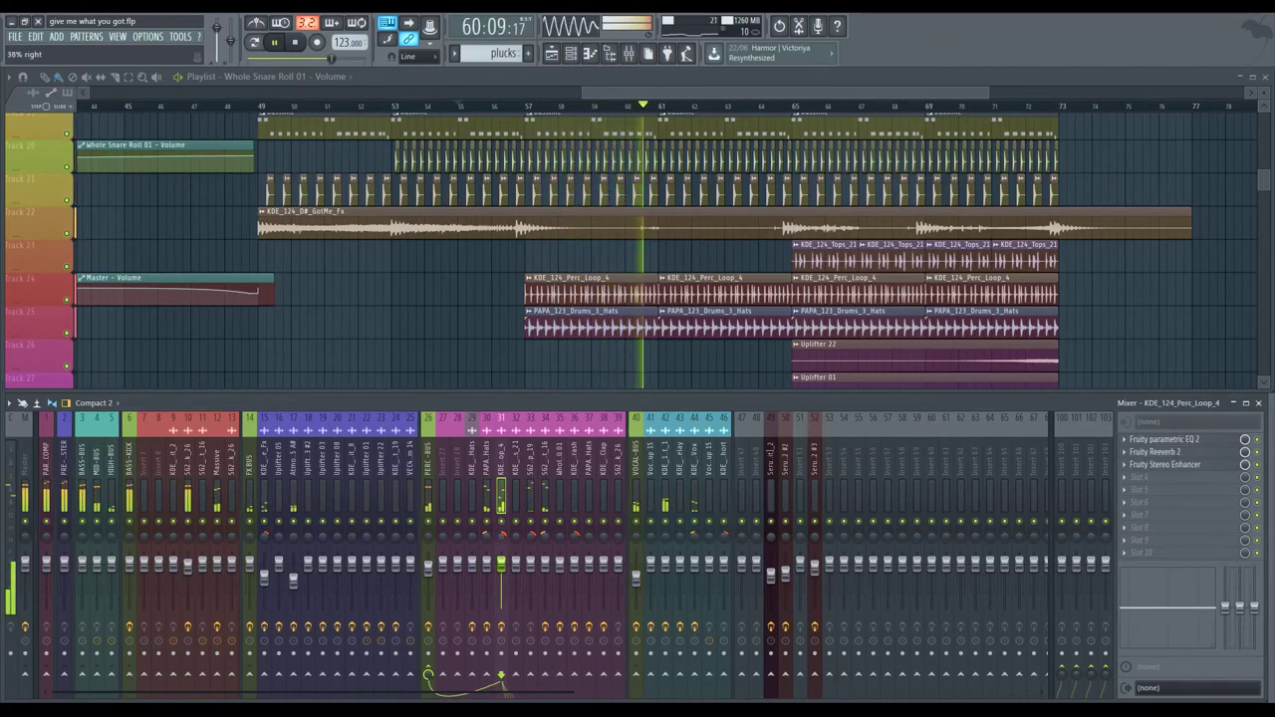
# Step: Play from just before bar 65, panning the Hey vocal 23% left and Serum_x64 [64bit]_2 #3 45% right, and offset Serum_x64 [64bit]_2
pyautogui.scroll(-1, 658, 286)
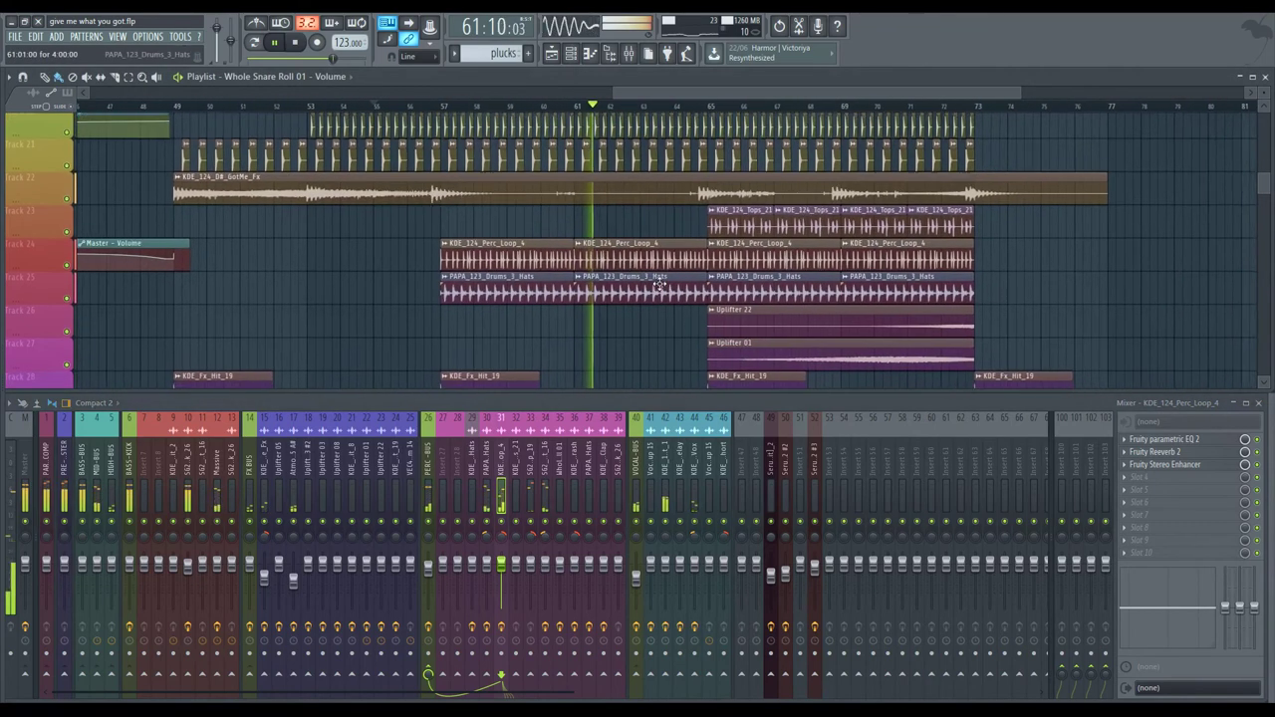
pyautogui.click(685, 106)
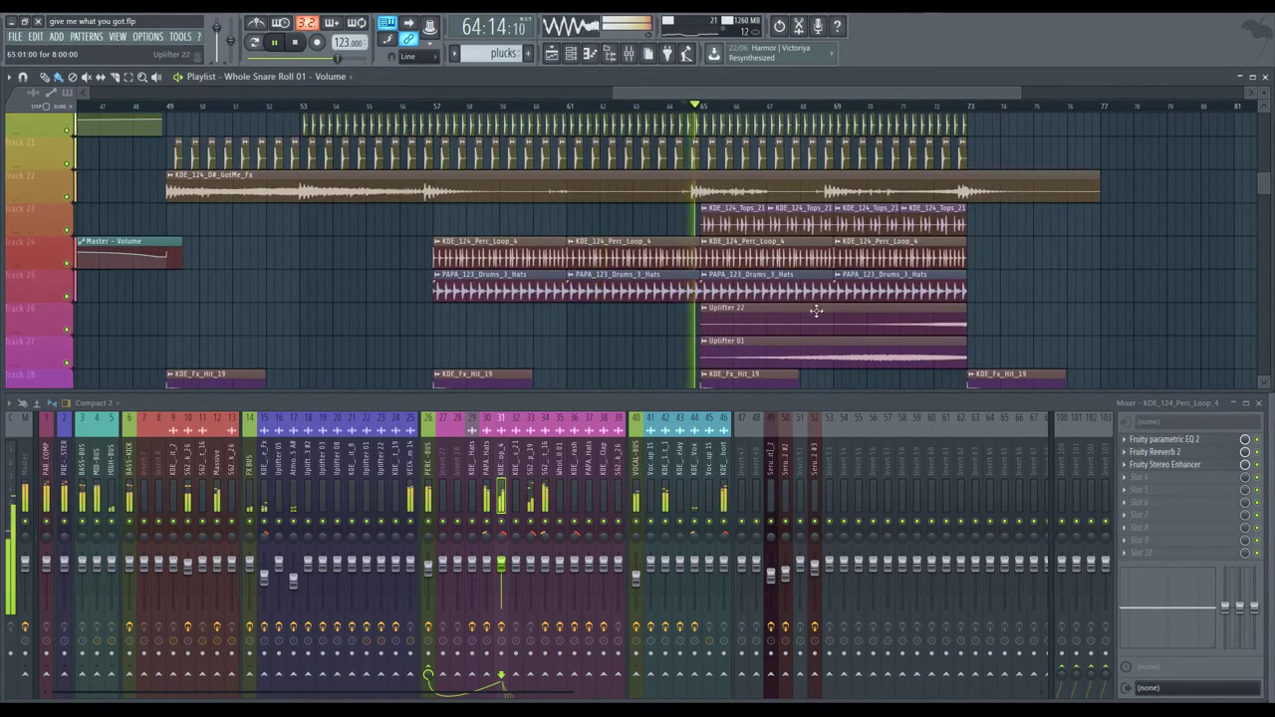
pyautogui.scroll(-2, 816, 310)
pyautogui.click(665, 537)
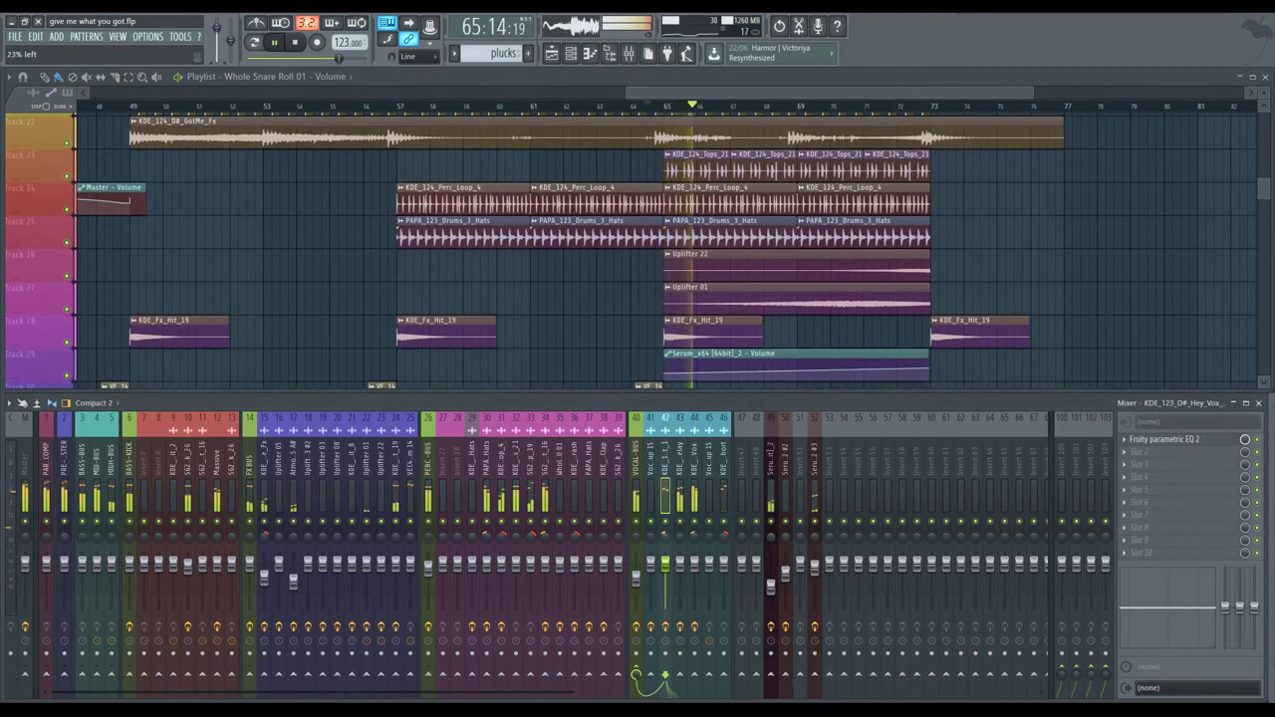
pyautogui.click(818, 553)
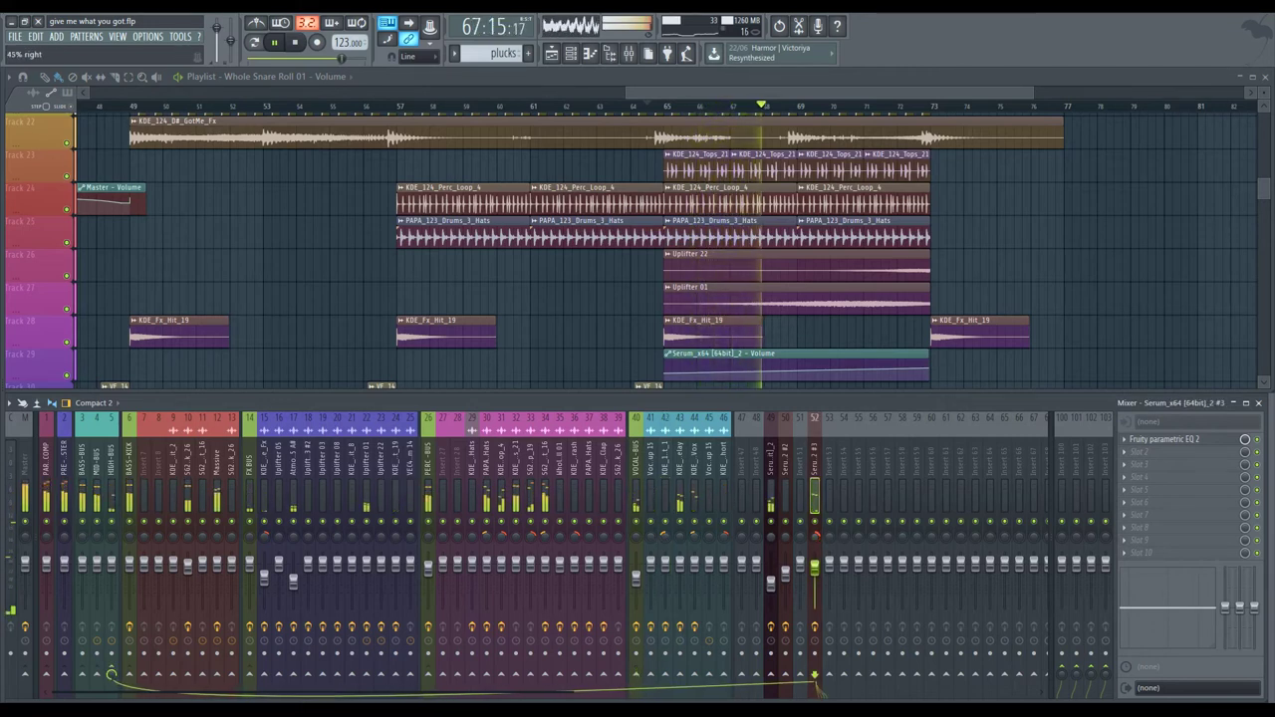
pyautogui.click(769, 536)
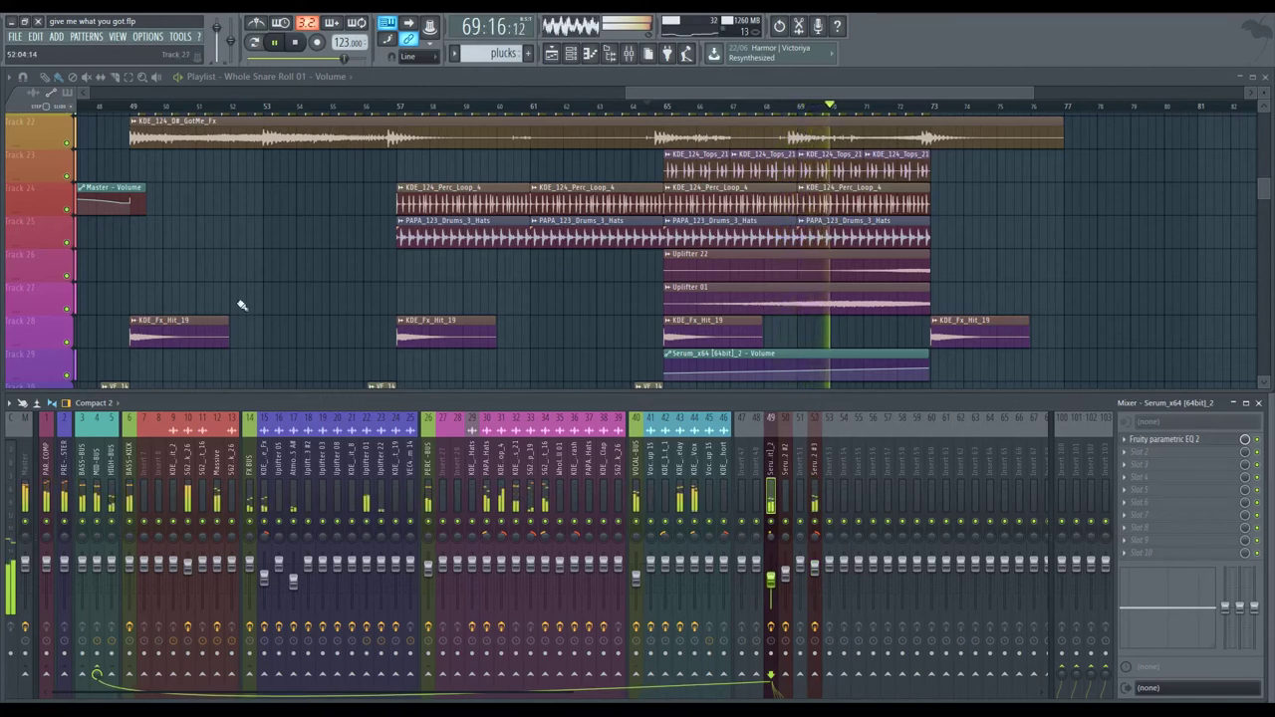
# Step: Offset the panning of the Uplifter 01 and Atmospheres 15 A# mixer tracks, and pan Uplifter 03 #2 13% left
pyautogui.click(370, 495)
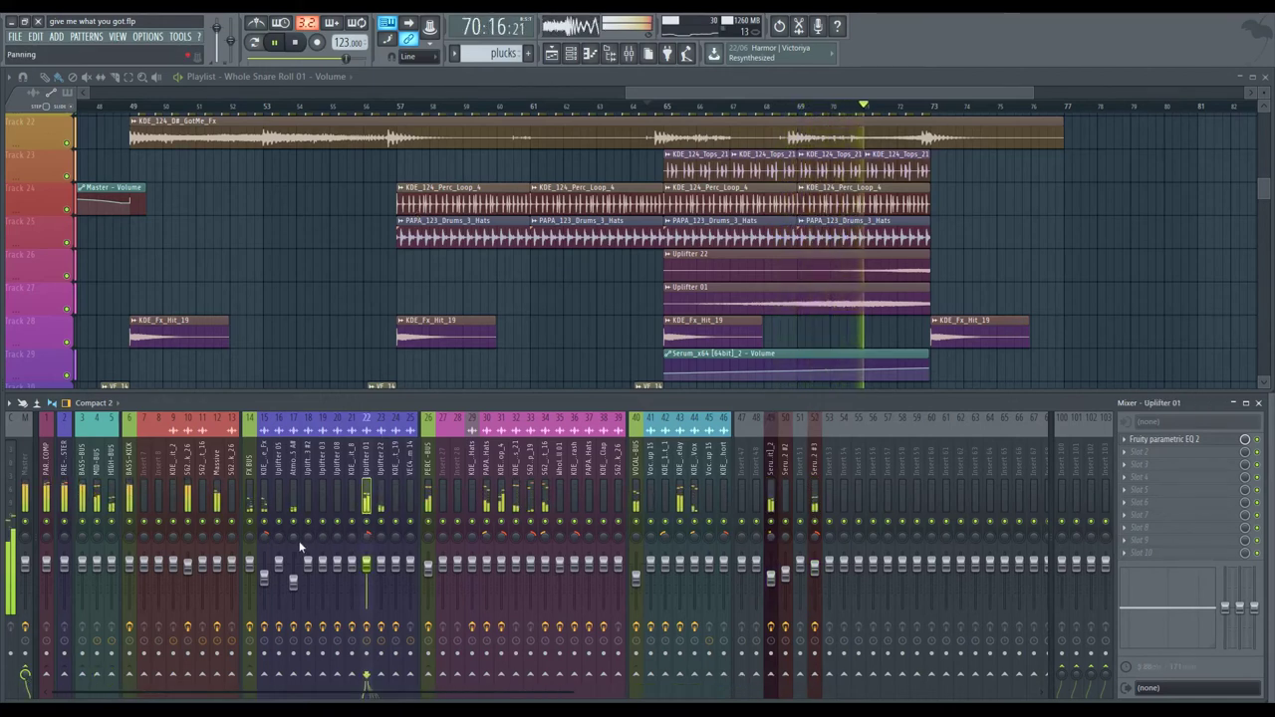
pyautogui.click(295, 539)
pyautogui.click(310, 543)
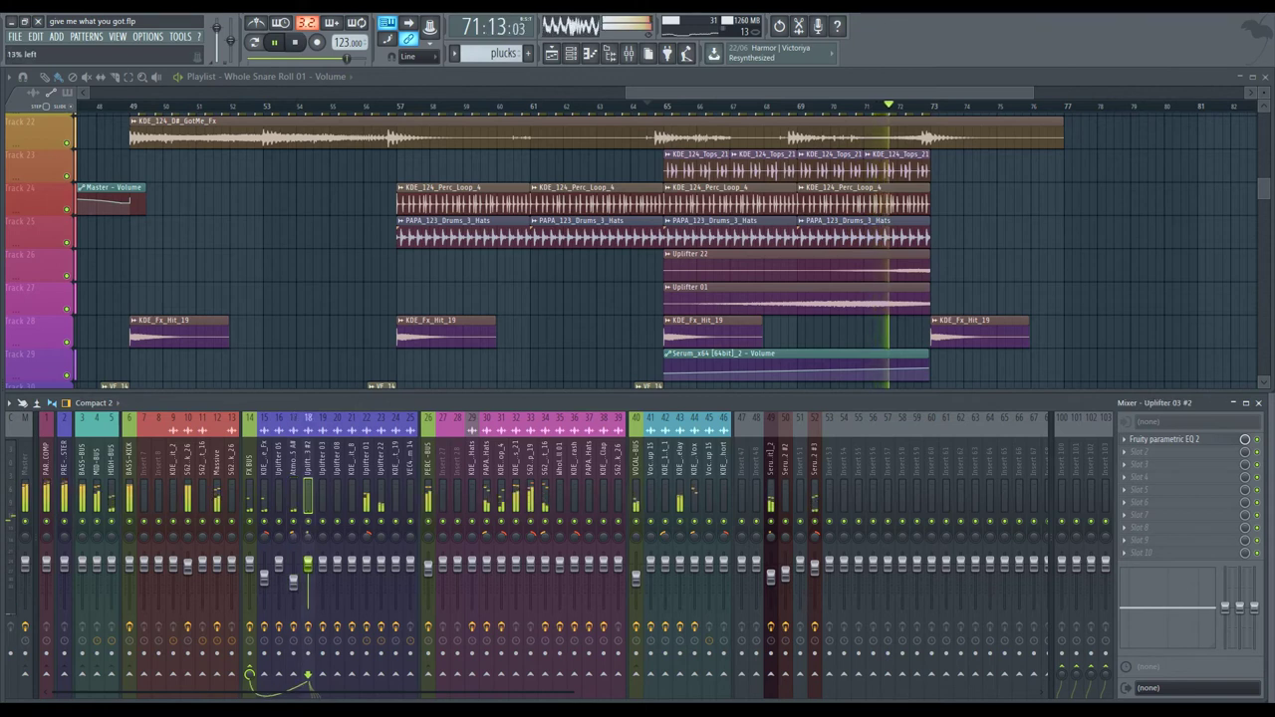
# Step: Offset the panning of mixer track 19, pan Uplifter 08 23% right, offset KDE_Fx_Hit_19 and stop playback
pyautogui.click(321, 539)
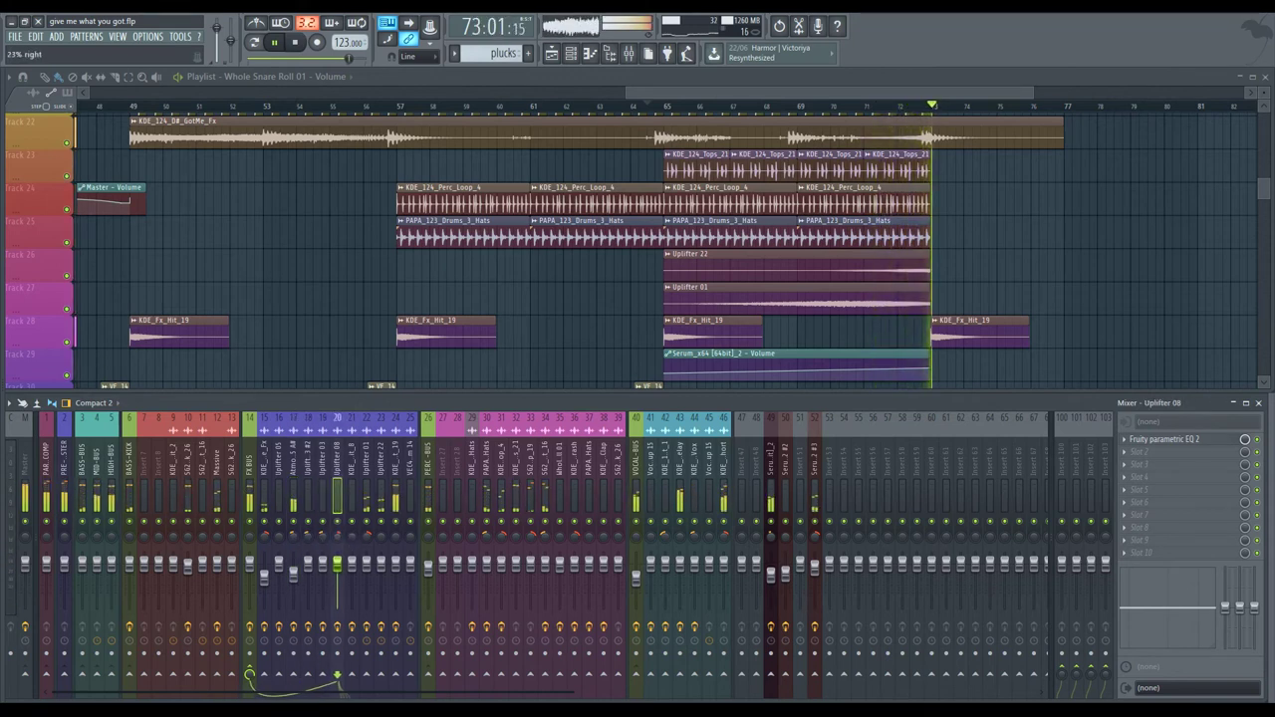
pyautogui.click(394, 535)
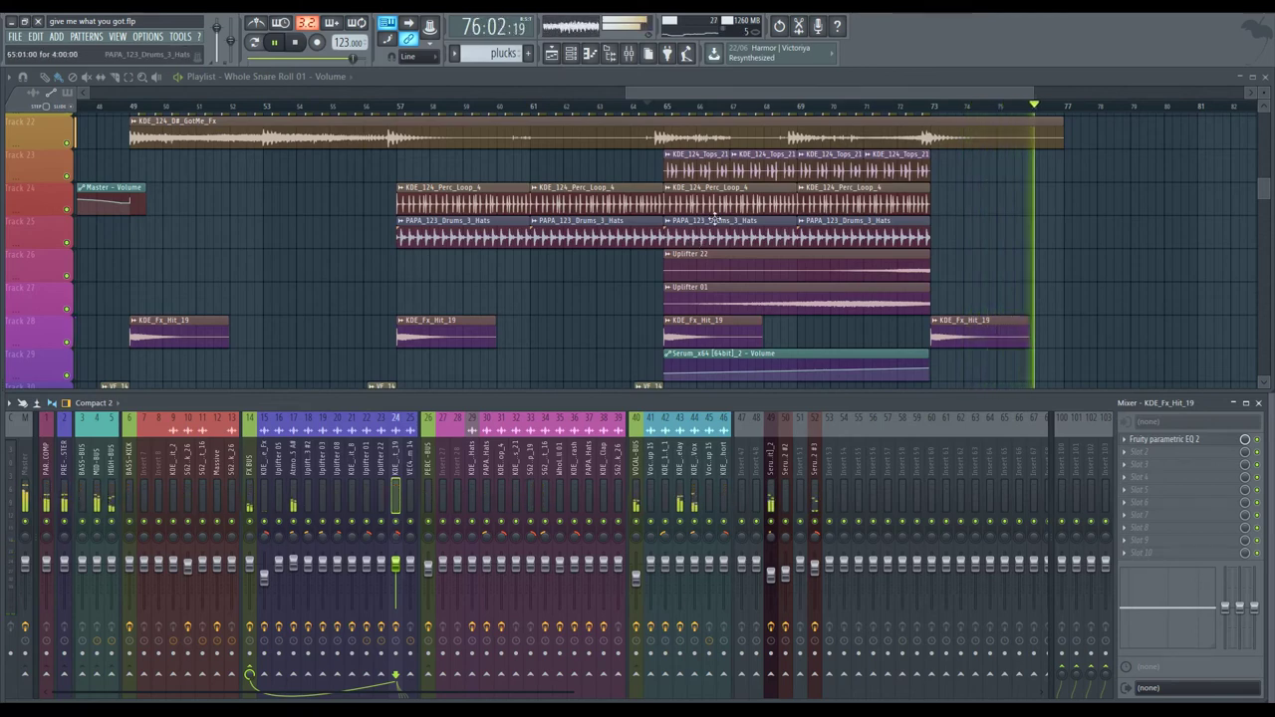
pyautogui.moveTo(464, 263); pyautogui.dragTo(690, 291)
pyautogui.press('space')
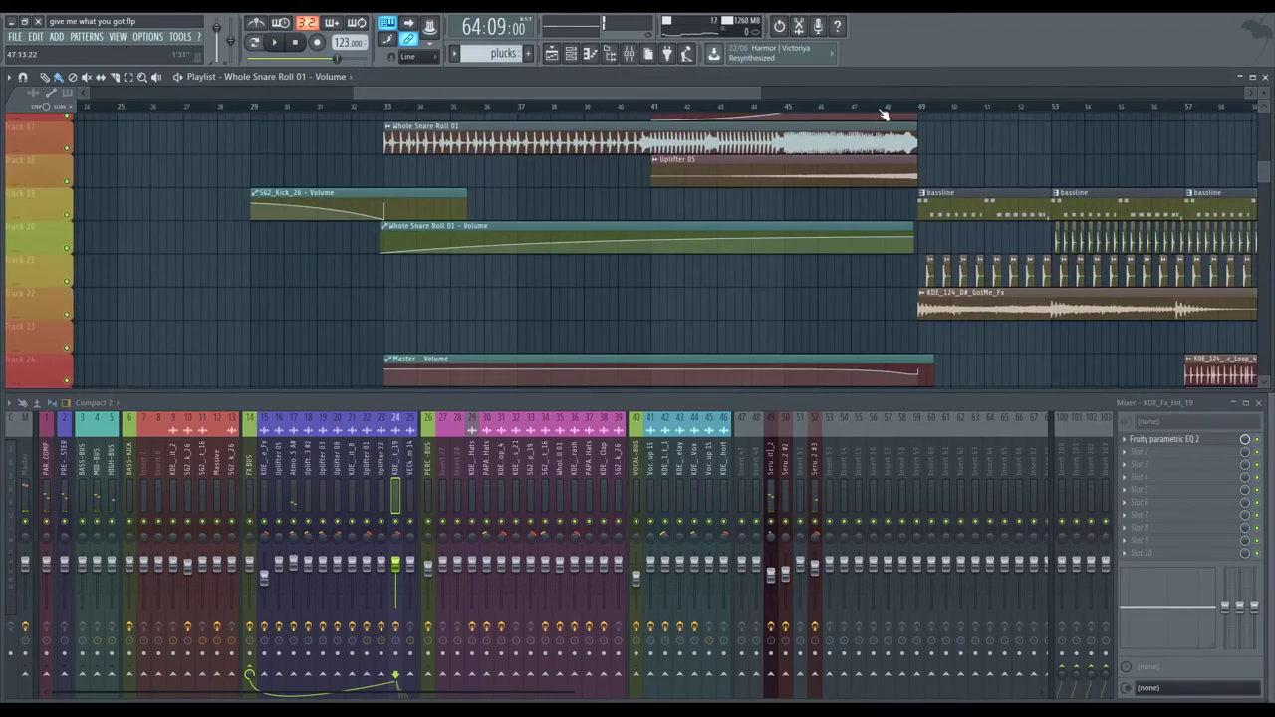
# Step: Play from just before the drop at bar 49 and slightly lower the SG2_Hat_16 mixer level
pyautogui.click(877, 106)
pyautogui.moveTo(959, 150); pyautogui.dragTo(608, 228)
pyautogui.press('space')
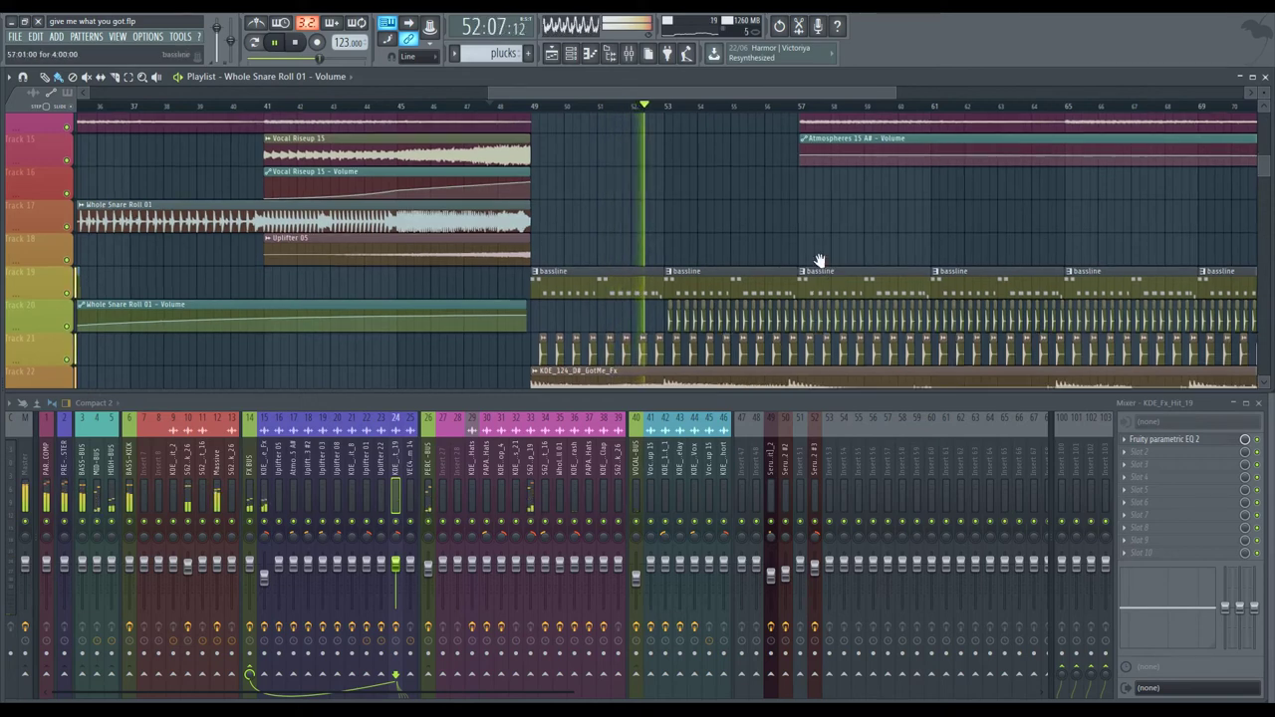
pyautogui.scroll(-2, 788, 199)
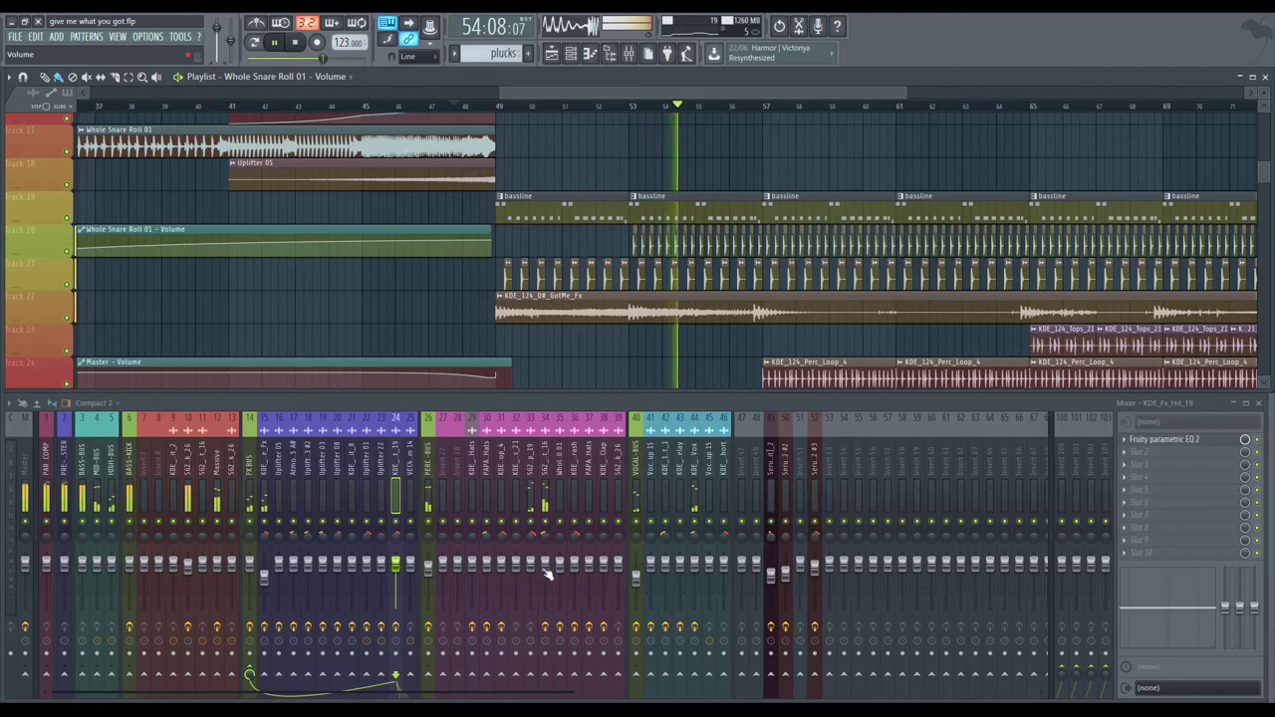
pyautogui.moveTo(546, 566)
pyautogui.mouseDown()
pyautogui.moveTo(545, 595)
pyautogui.moveTo(545, 574)
pyautogui.mouseUp()
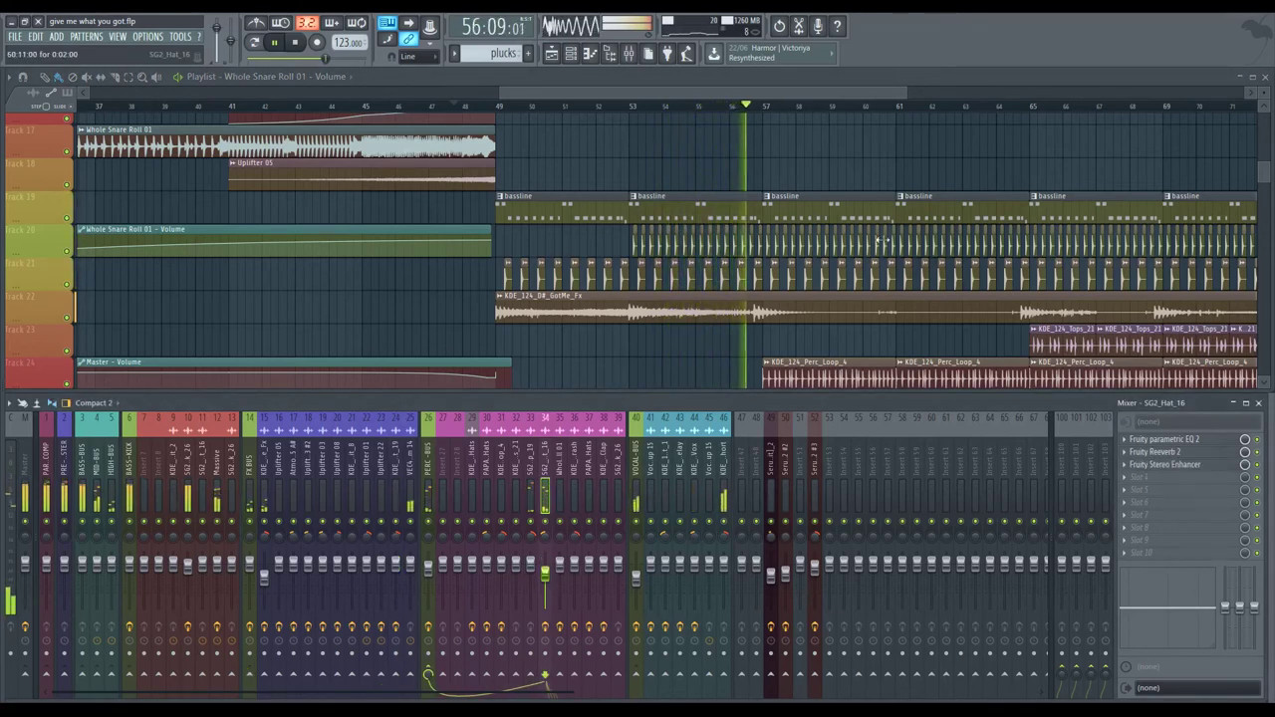
# Step: Lower KDE_123_Hey_Fx_Crash to 84% (-3.7 dB), PAPA_123_Drums_3_Hats slightly, and KDE_124_Perc_Loop_4 to 90% (-2.4 dB)
pyautogui.scroll(-2, 929, 277)
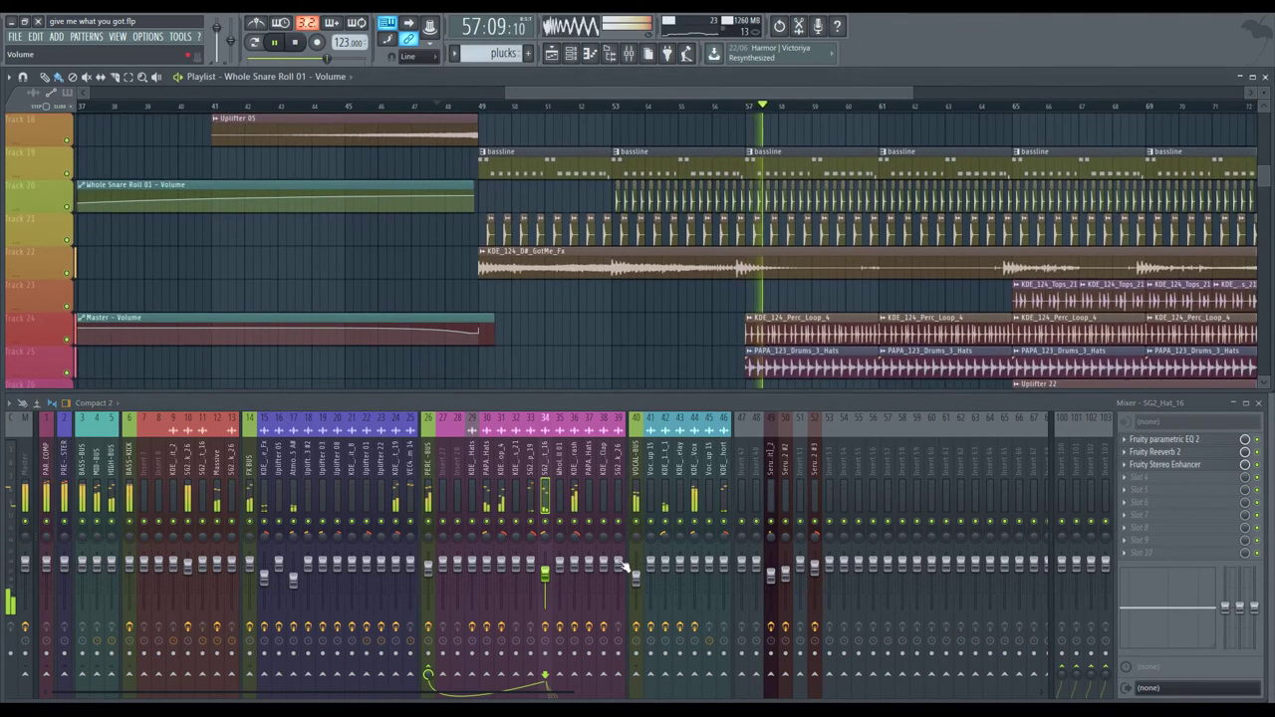
pyautogui.click(575, 571)
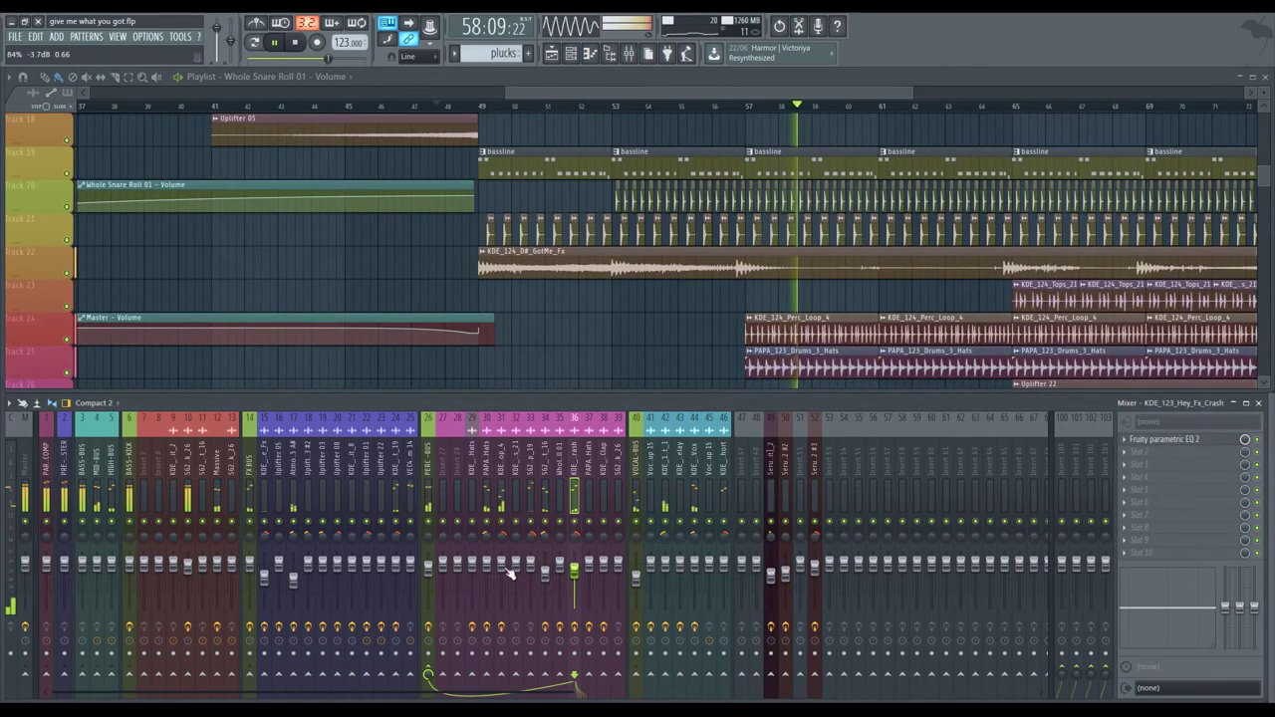
pyautogui.click(488, 570)
pyautogui.click(530, 570)
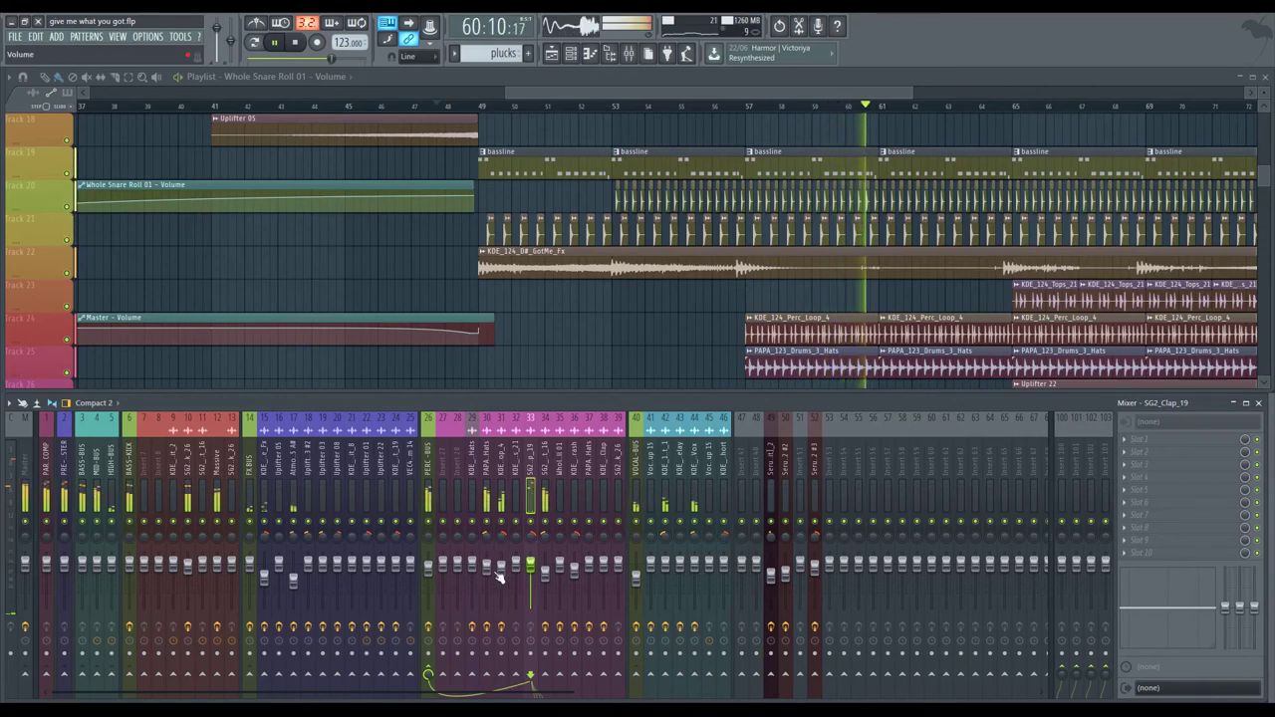
pyautogui.click(501, 569)
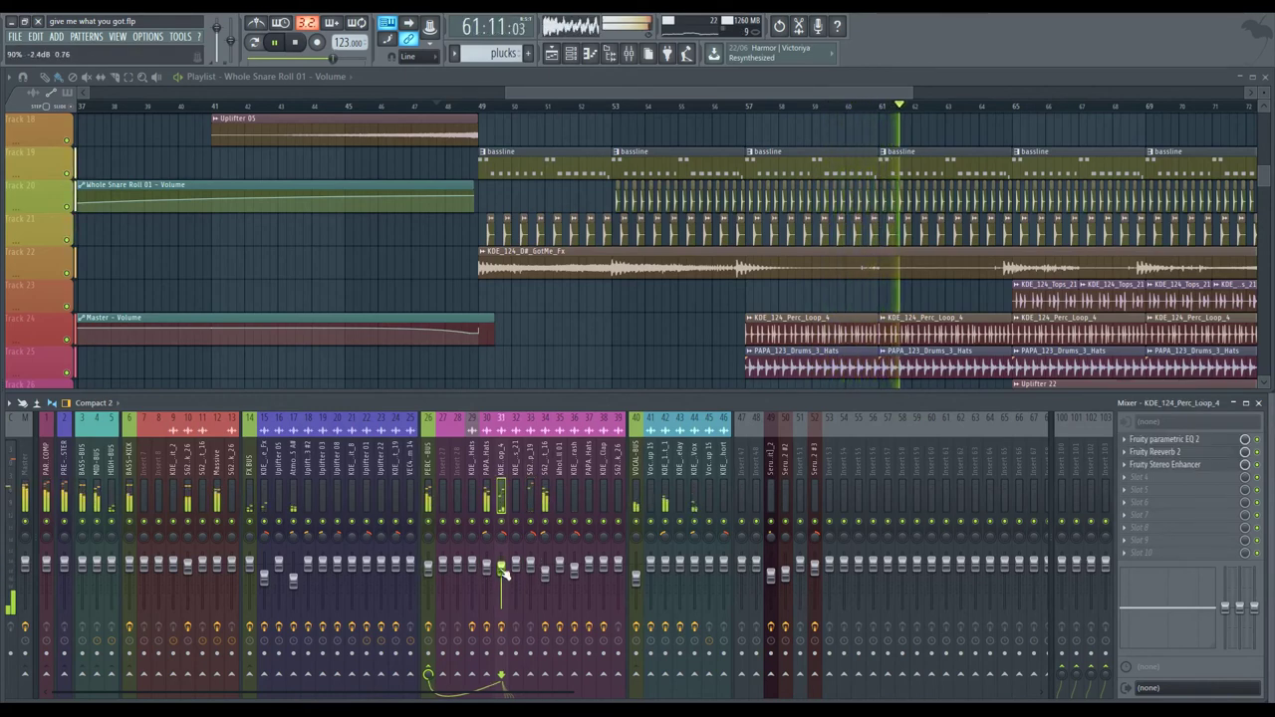
# Step: Solo playlist track 21 and load Fruity parametric EQ 2 and Fruity Reeverb 2 on the SG2_Clap_19 mixer track
pyautogui.scroll(2, 950, 312)
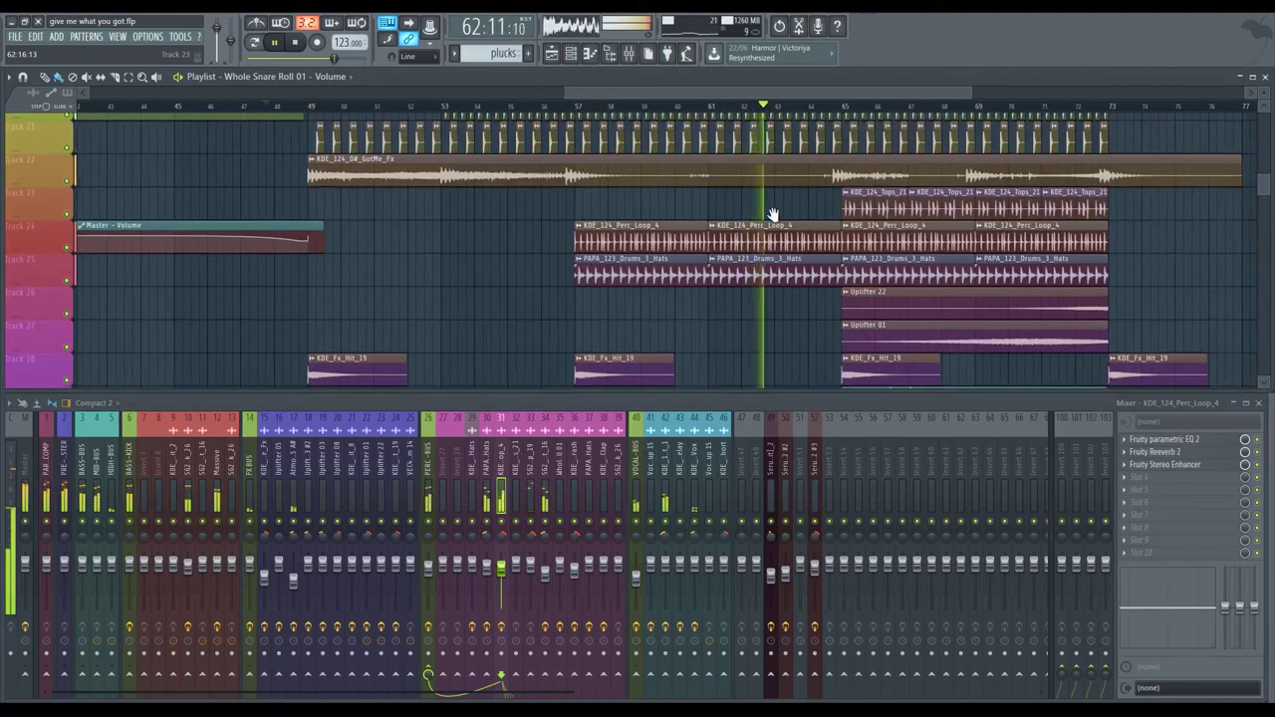
pyautogui.scroll(-2, 664, 322)
pyautogui.scroll(-1, 672, 321)
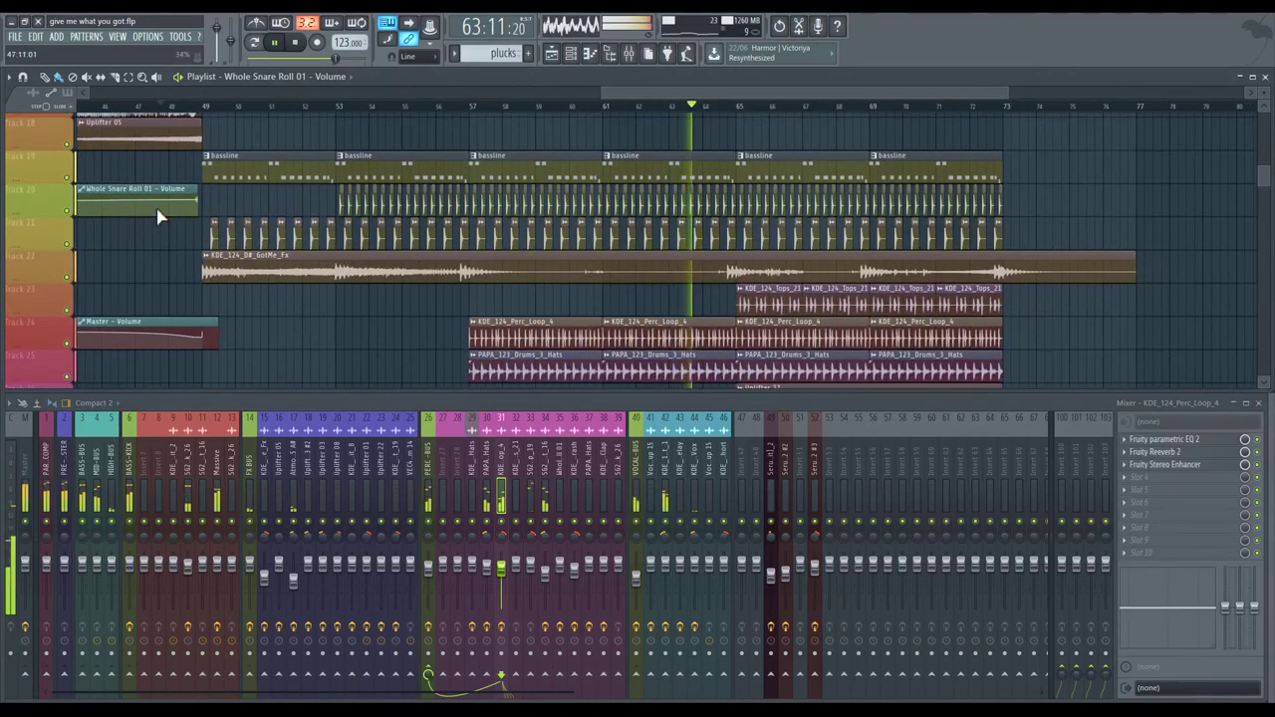
pyautogui.rightClick(68, 244)
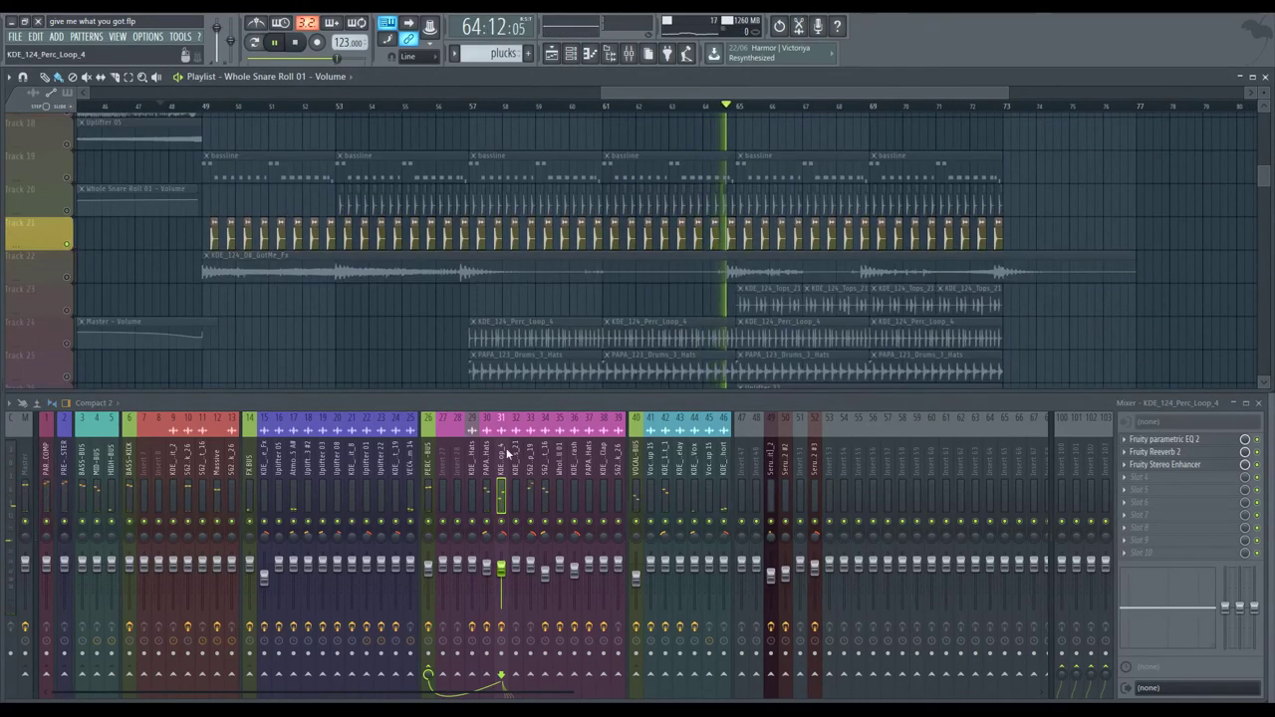
pyautogui.click(536, 463)
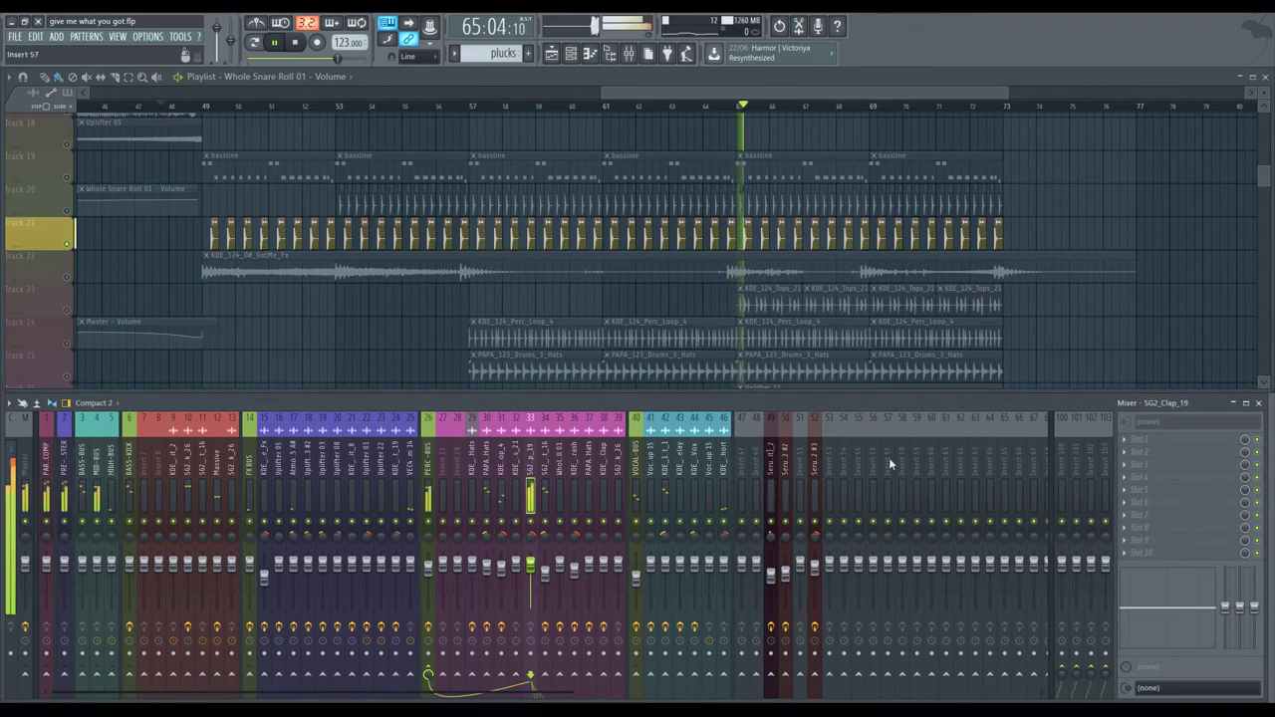
pyautogui.click(1125, 436)
pyautogui.click(1114, 451)
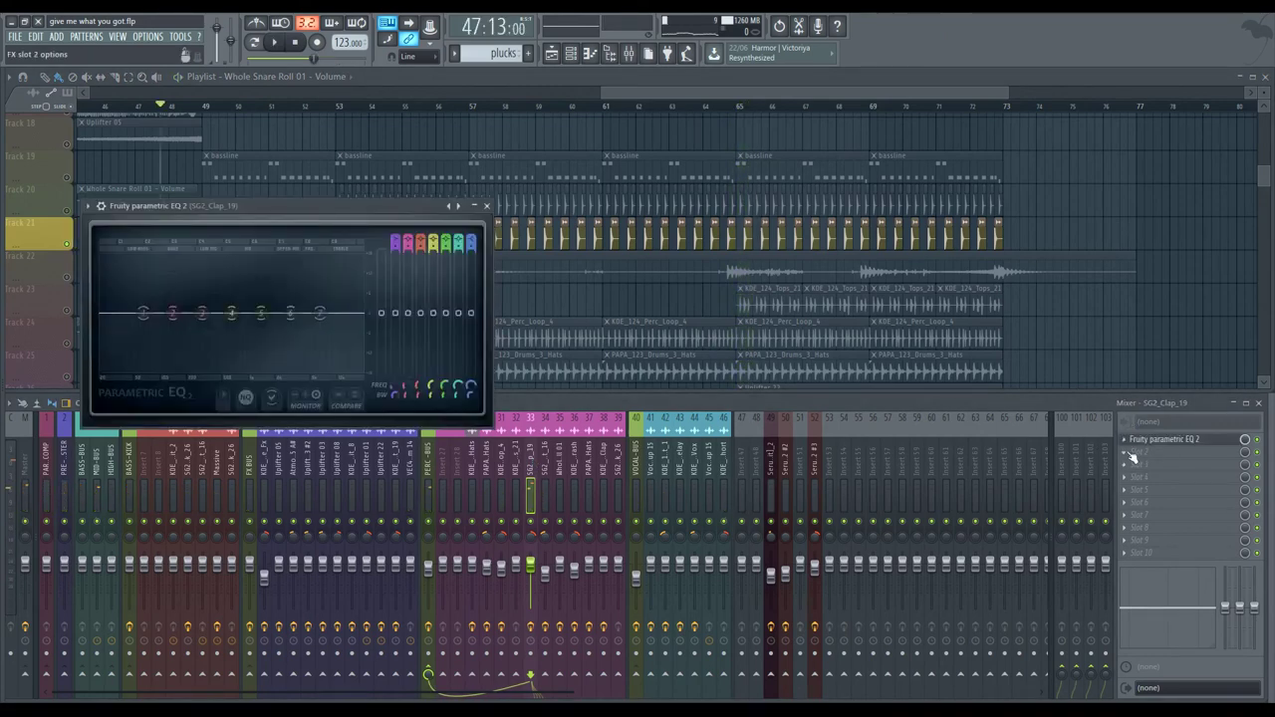
pyautogui.click(1137, 447)
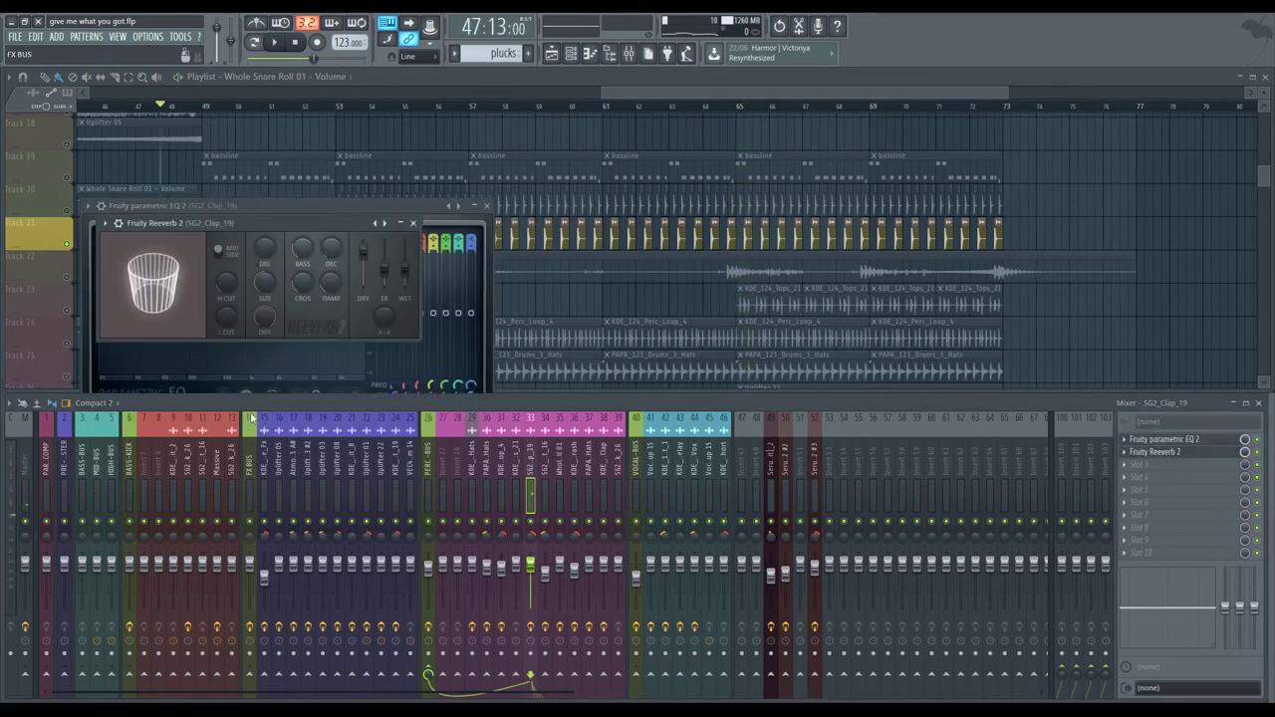
# Step: While playing the soloed clap, set its reverb wet level to 28% and cut its lows and highs in Fruity parametric EQ 2
pyautogui.moveTo(289, 222); pyautogui.dragTo(362, 458)
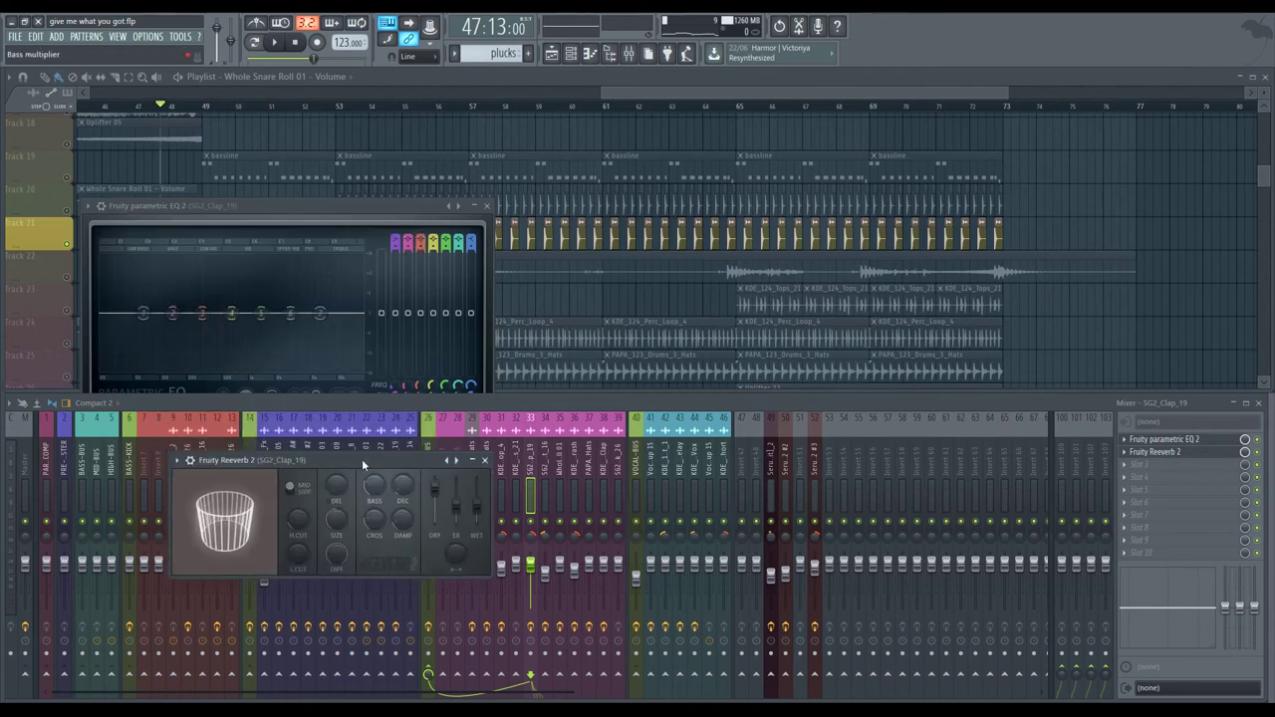
pyautogui.click(338, 110)
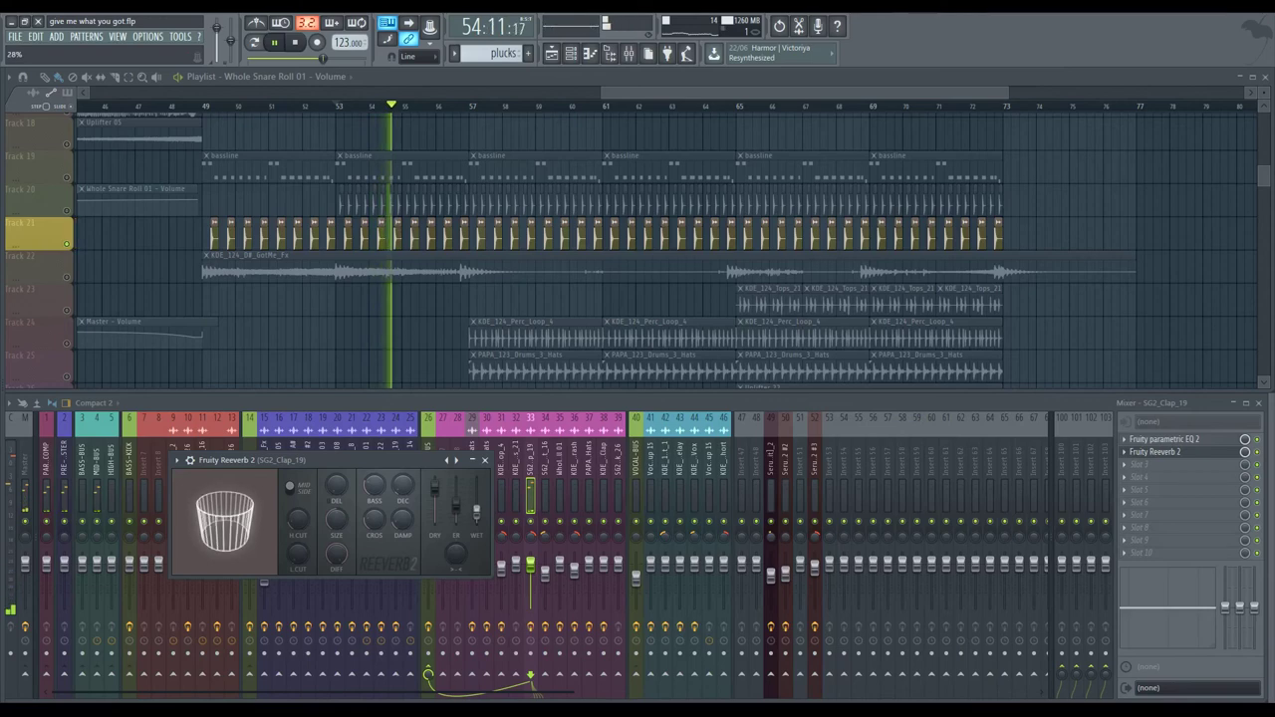
pyautogui.click(1161, 439)
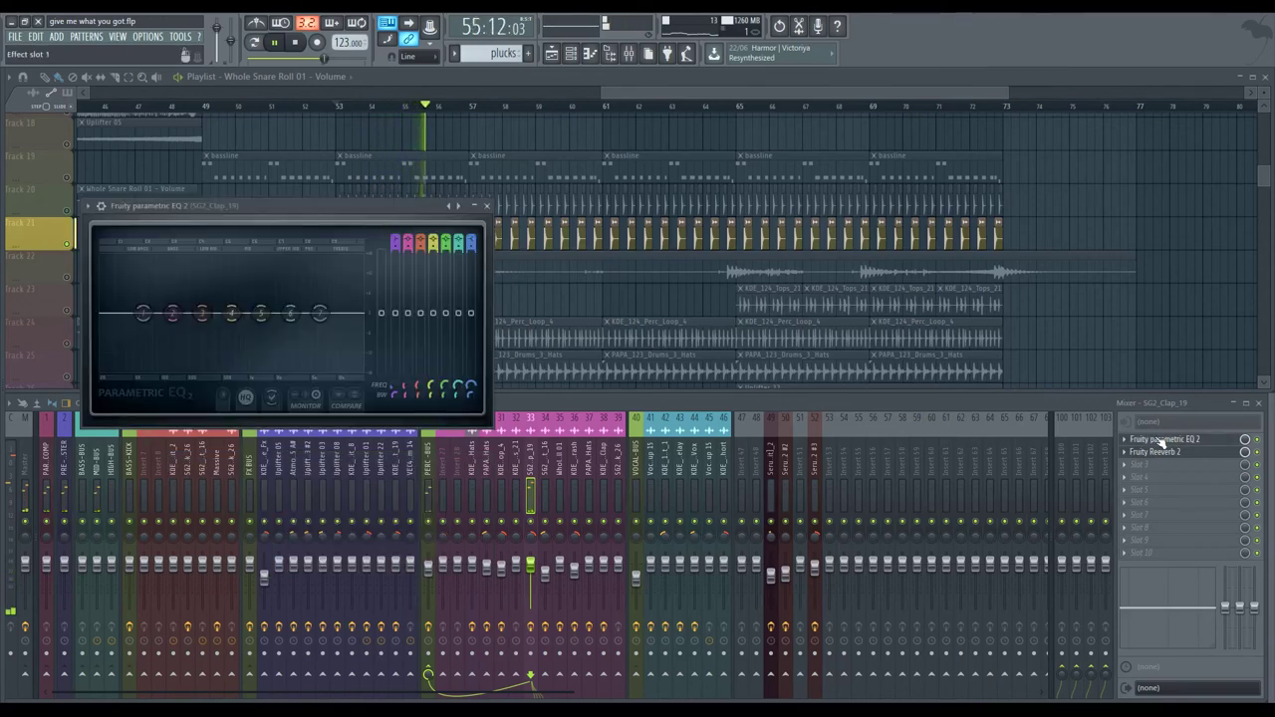
pyautogui.moveTo(143, 313); pyautogui.dragTo(207, 335)
pyautogui.moveTo(318, 313); pyautogui.dragTo(349, 326)
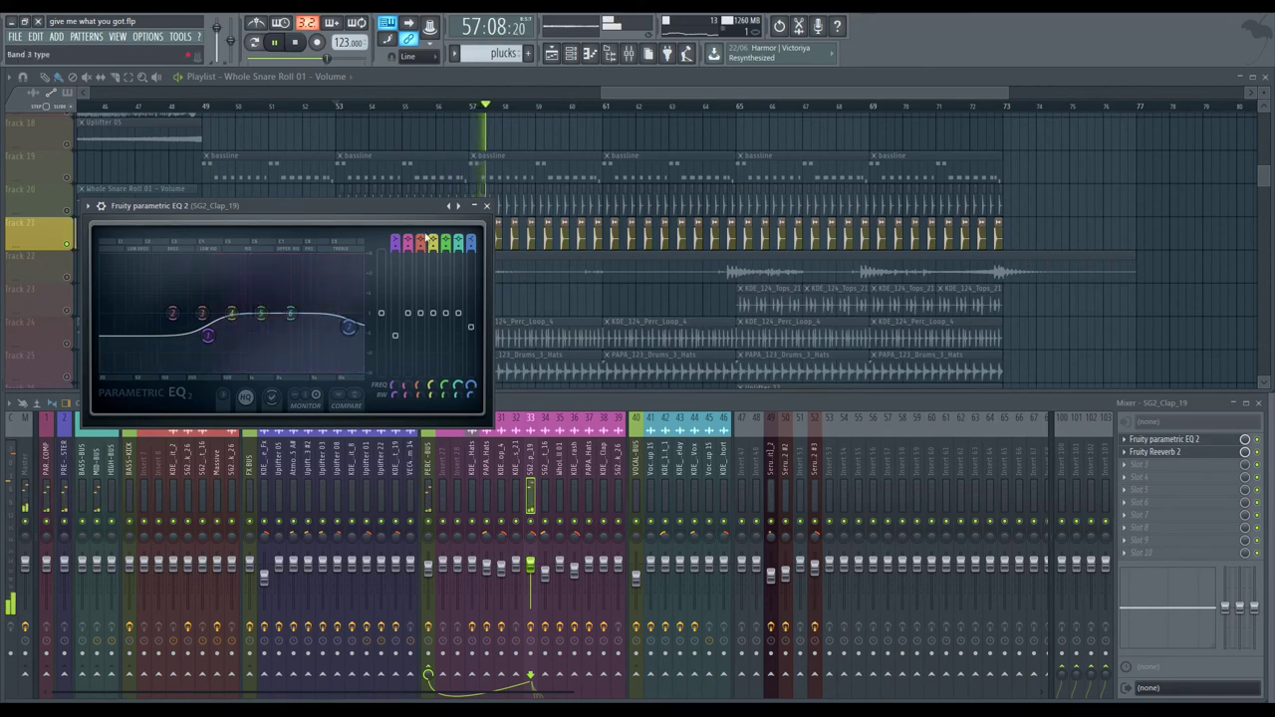
pyautogui.click(487, 207)
# Step: Unsolo playlist track 21, close the clap's reverb and listen to the full mix past bar 65
pyautogui.rightClick(68, 243)
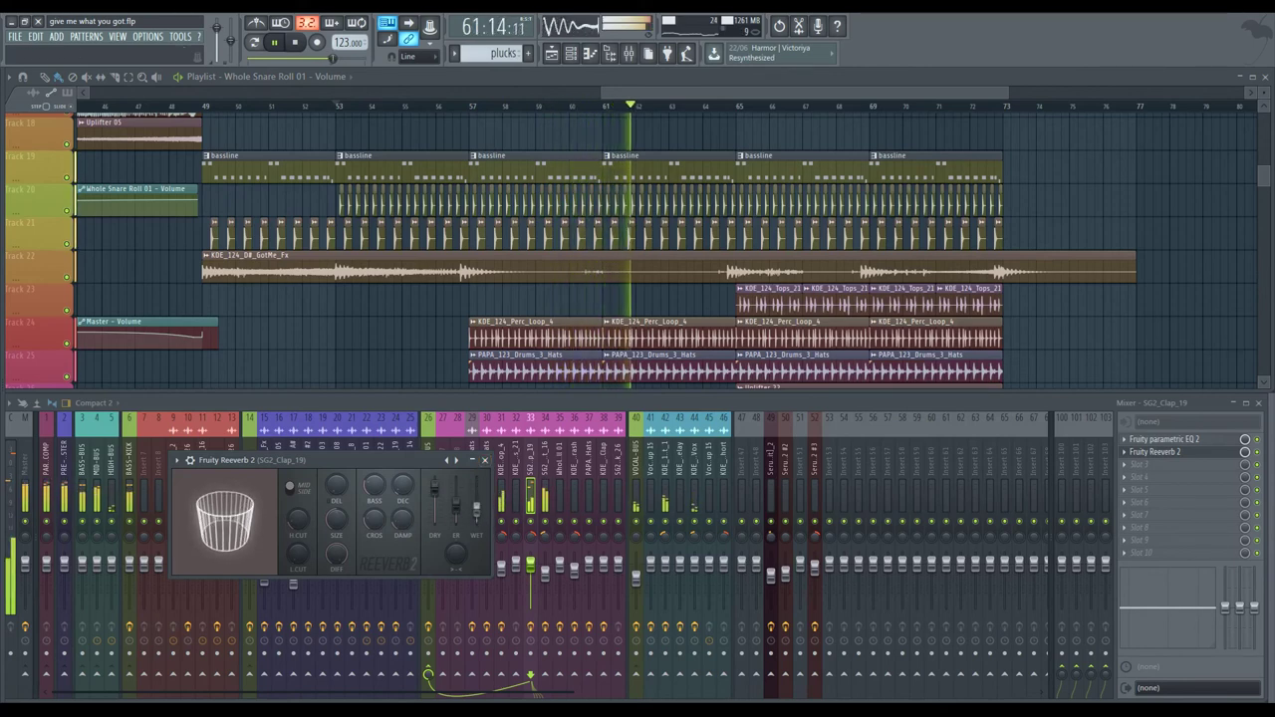
pyautogui.click(518, 538)
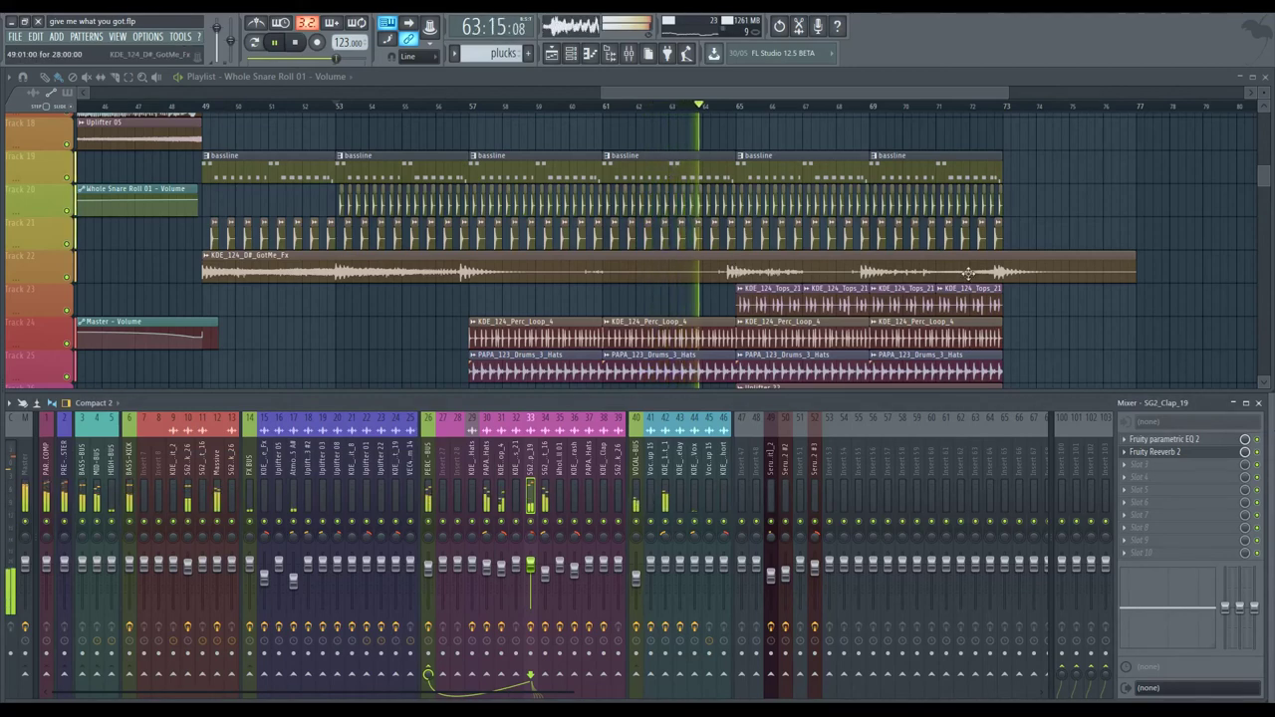
pyautogui.scroll(-4, 1071, 322)
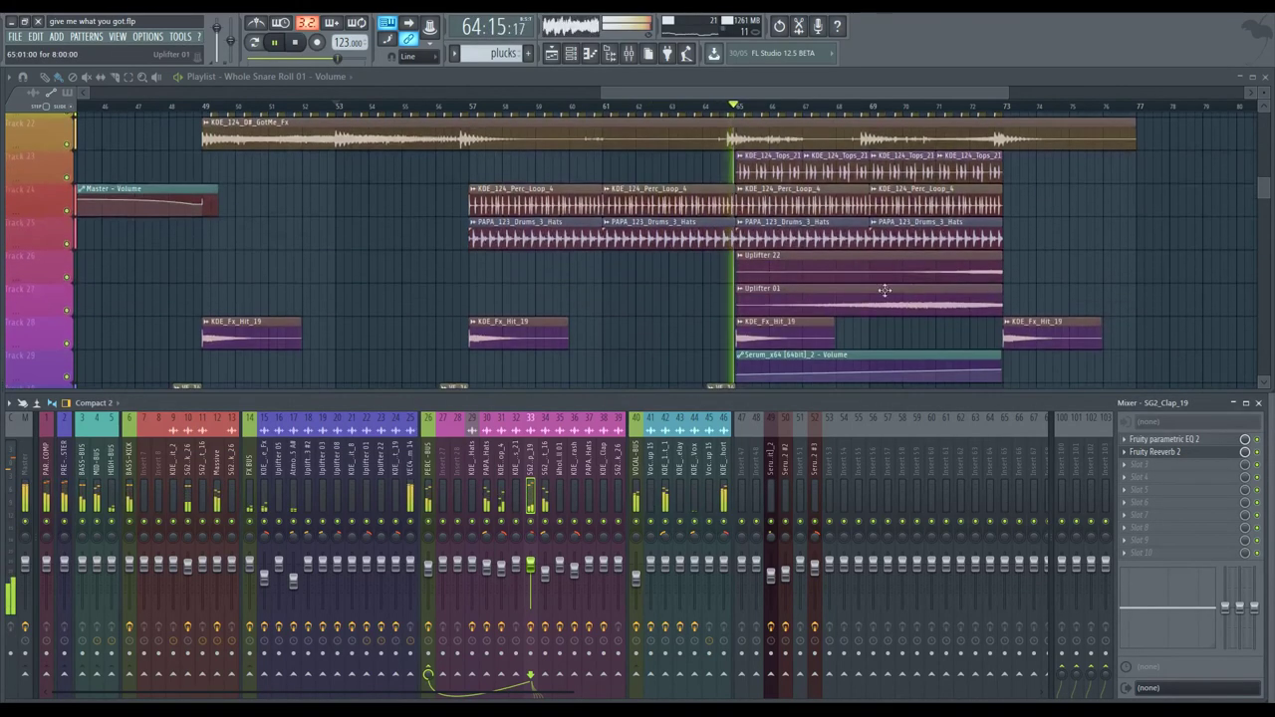
pyautogui.moveTo(852, 233); pyautogui.dragTo(872, 269)
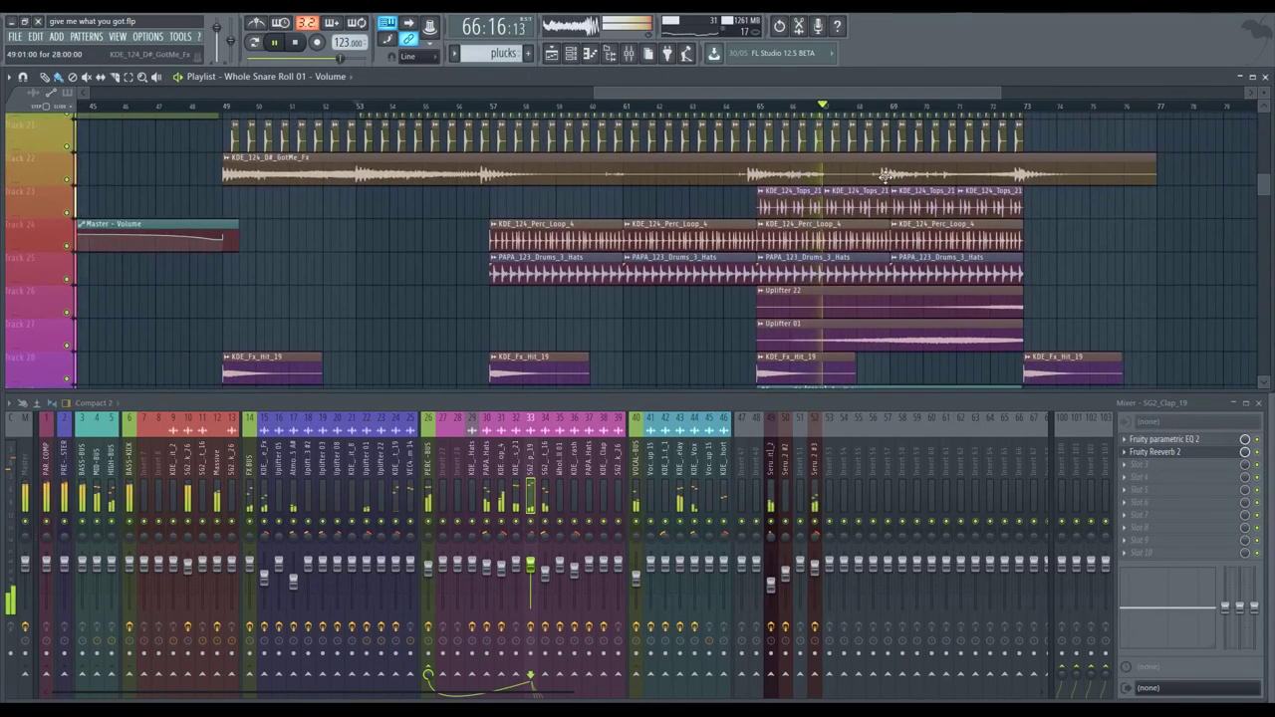
pyautogui.moveTo(886, 175); pyautogui.dragTo(731, 261)
pyautogui.scroll(-2, 782, 332)
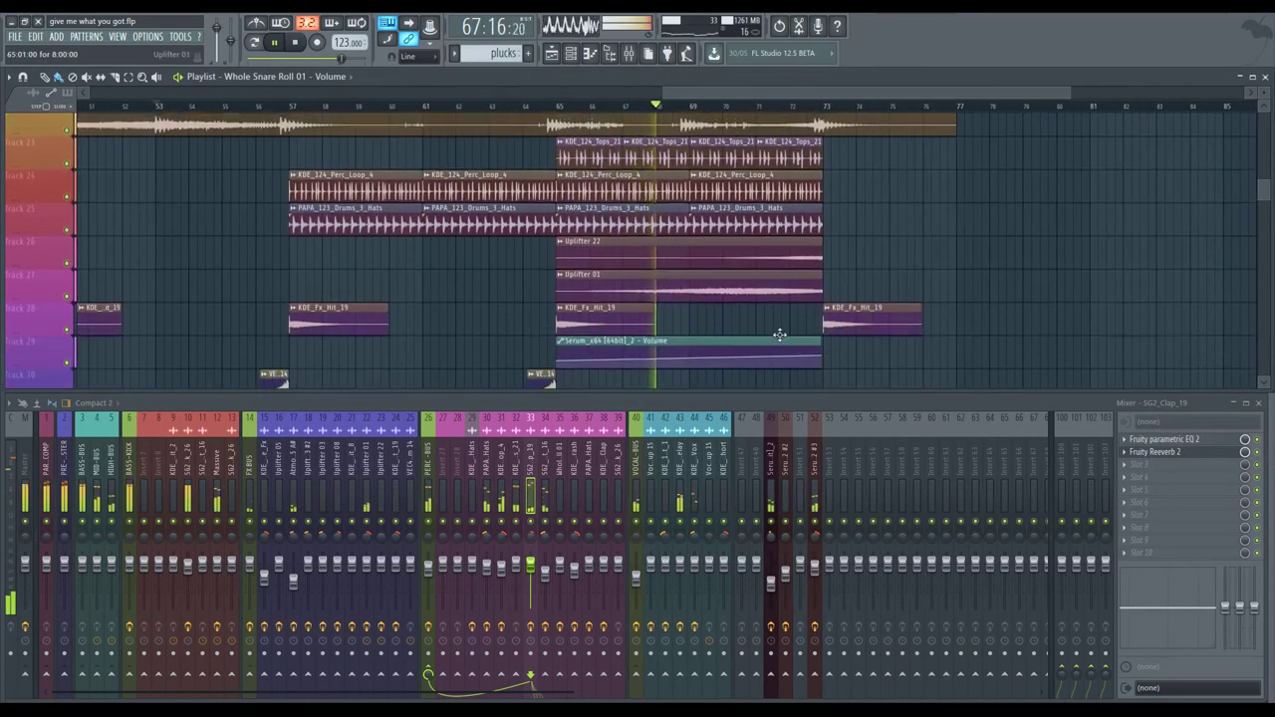
# Step: Examine the Fruity parametric EQ 2 curve on the Uplifter 01 mixer track during playback
pyautogui.click(367, 464)
pyautogui.click(1171, 441)
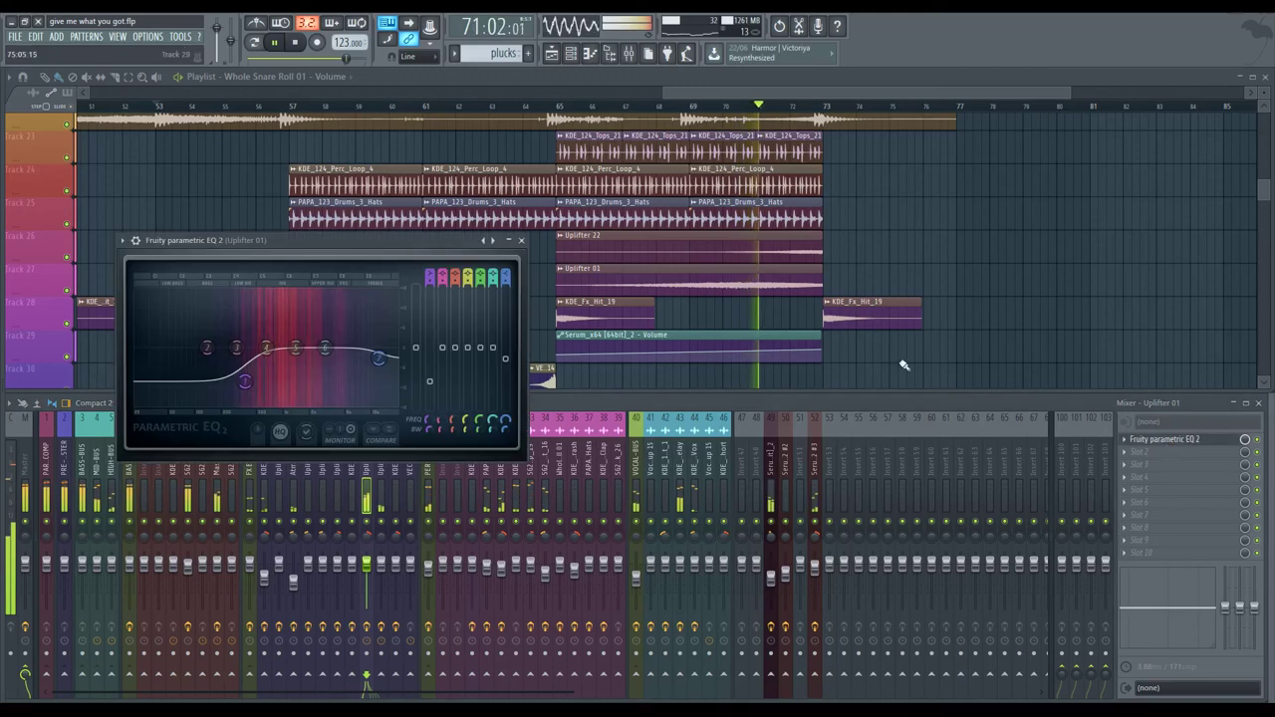
pyautogui.click(520, 243)
# Step: Stop playback and review the whole arrangement across all playlist tracks, from bar 1 to the end
pyautogui.scroll(4, 665, 190)
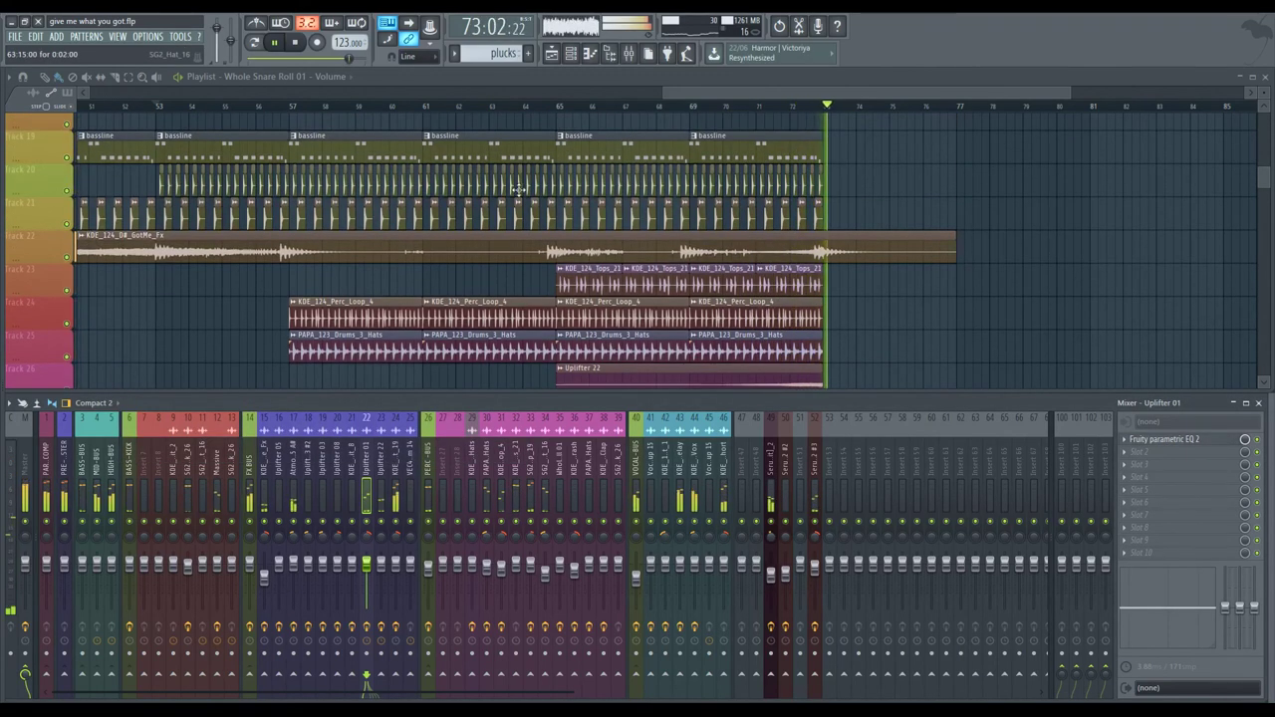
pyautogui.scroll(4, 823, 280)
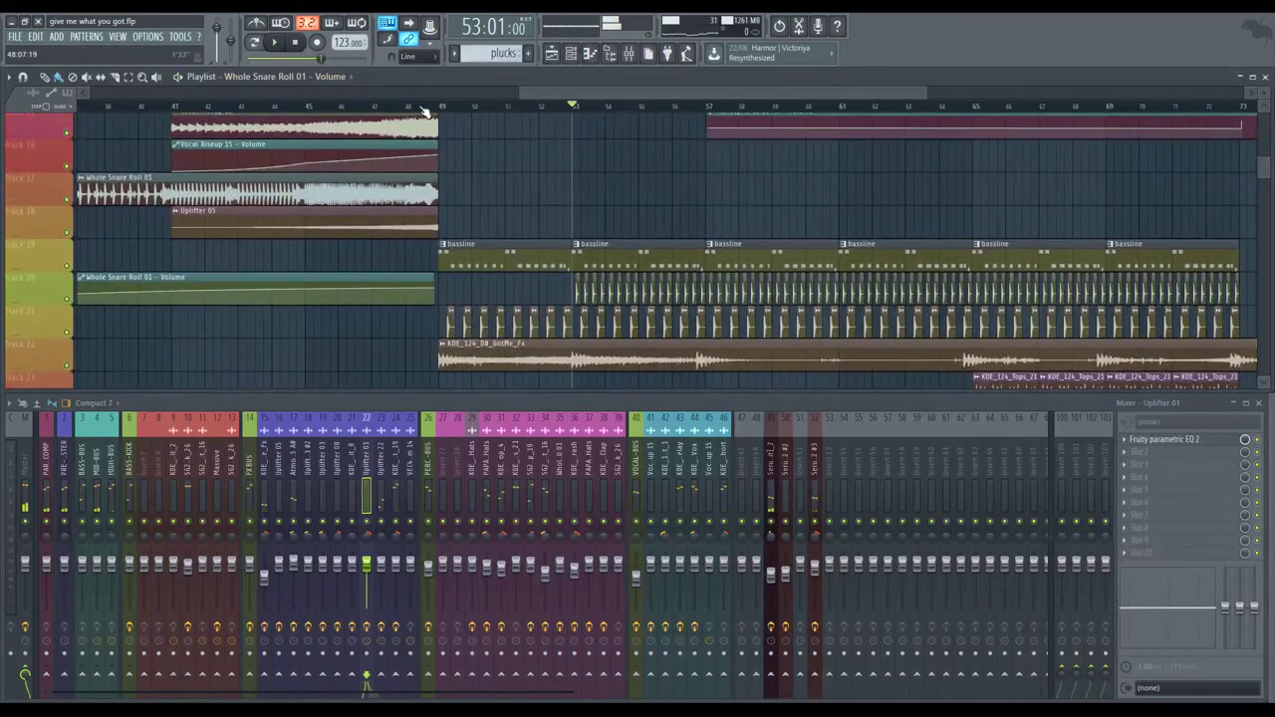
pyautogui.scroll(-6, 478, 228)
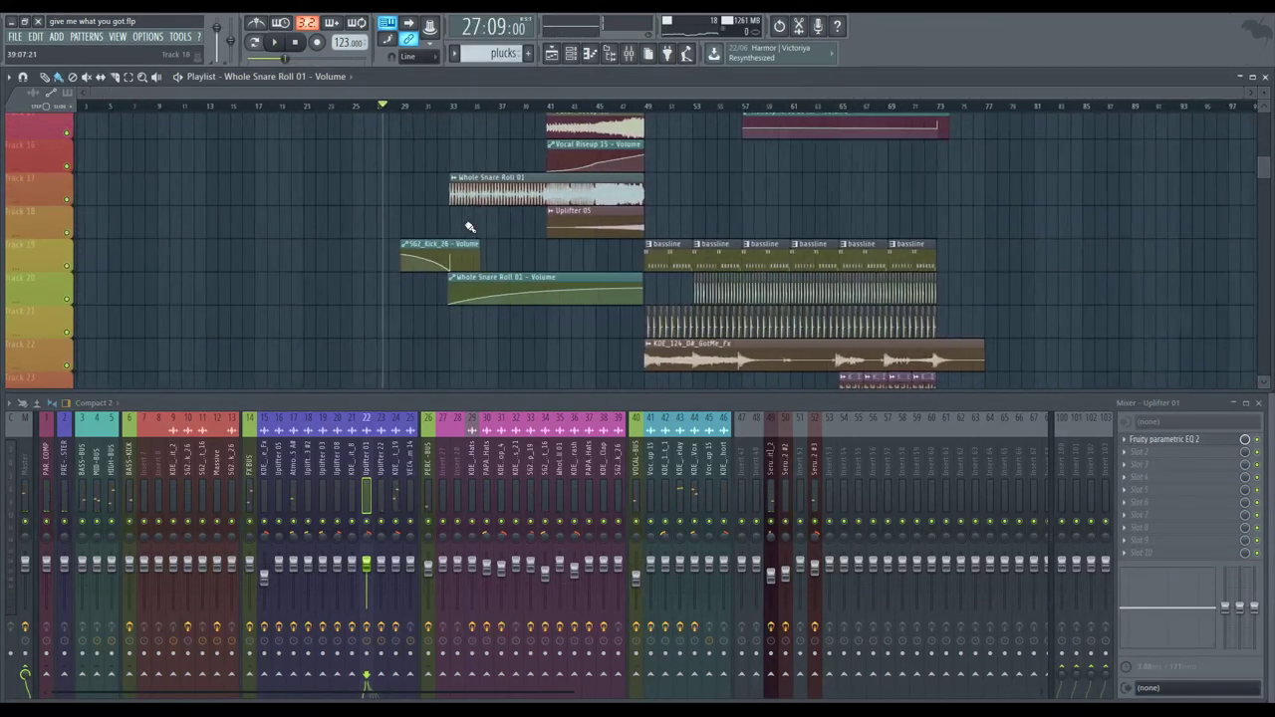
pyautogui.scroll(-5, 565, 170)
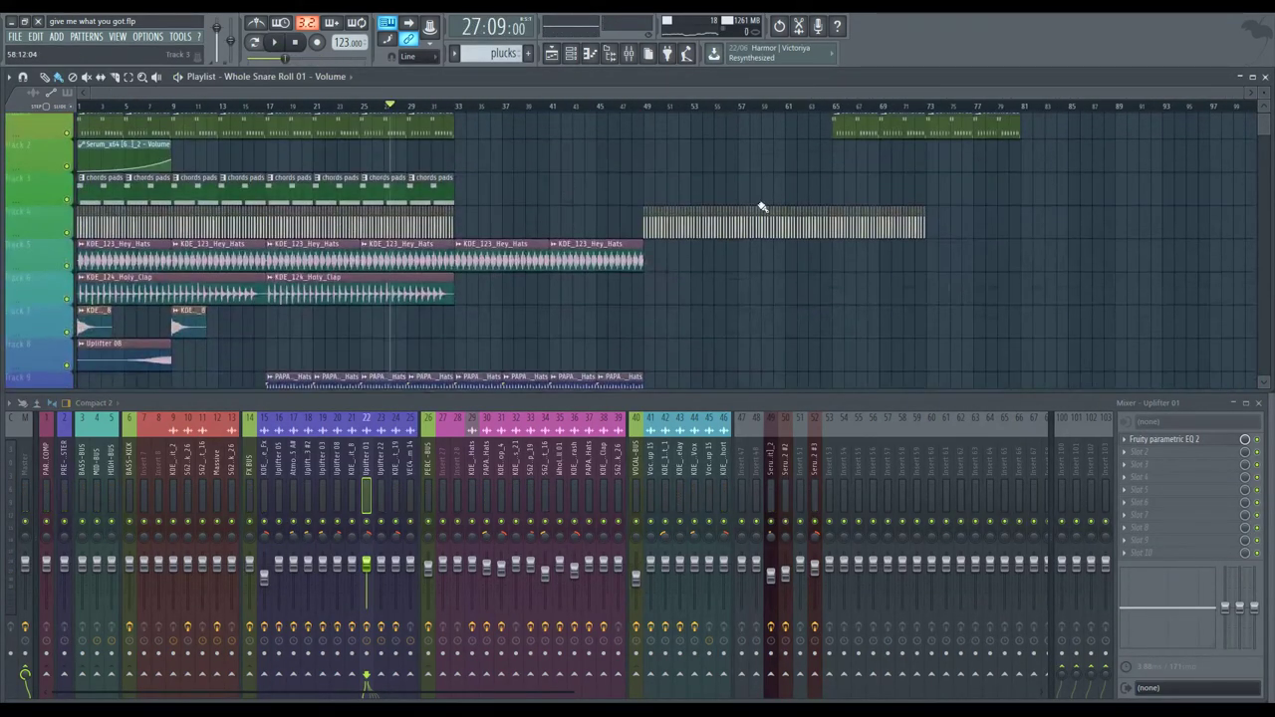
pyautogui.scroll(-6, 788, 204)
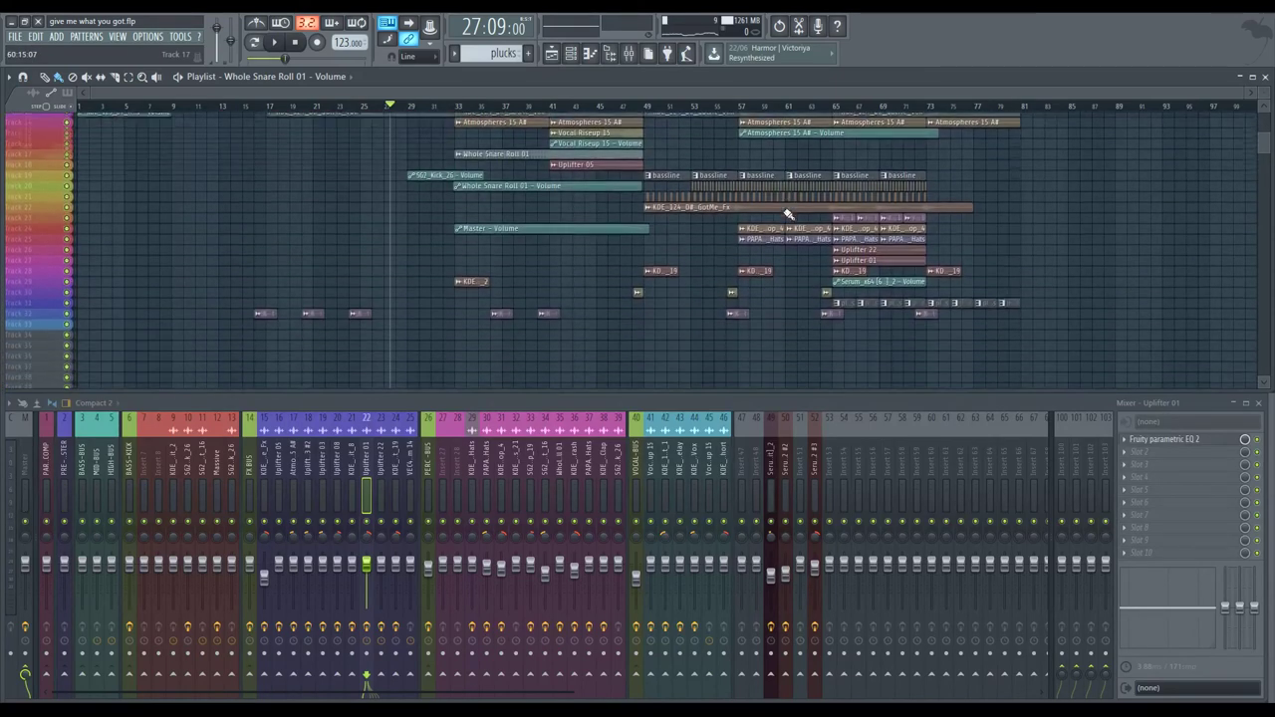
pyautogui.scroll(4, 788, 213)
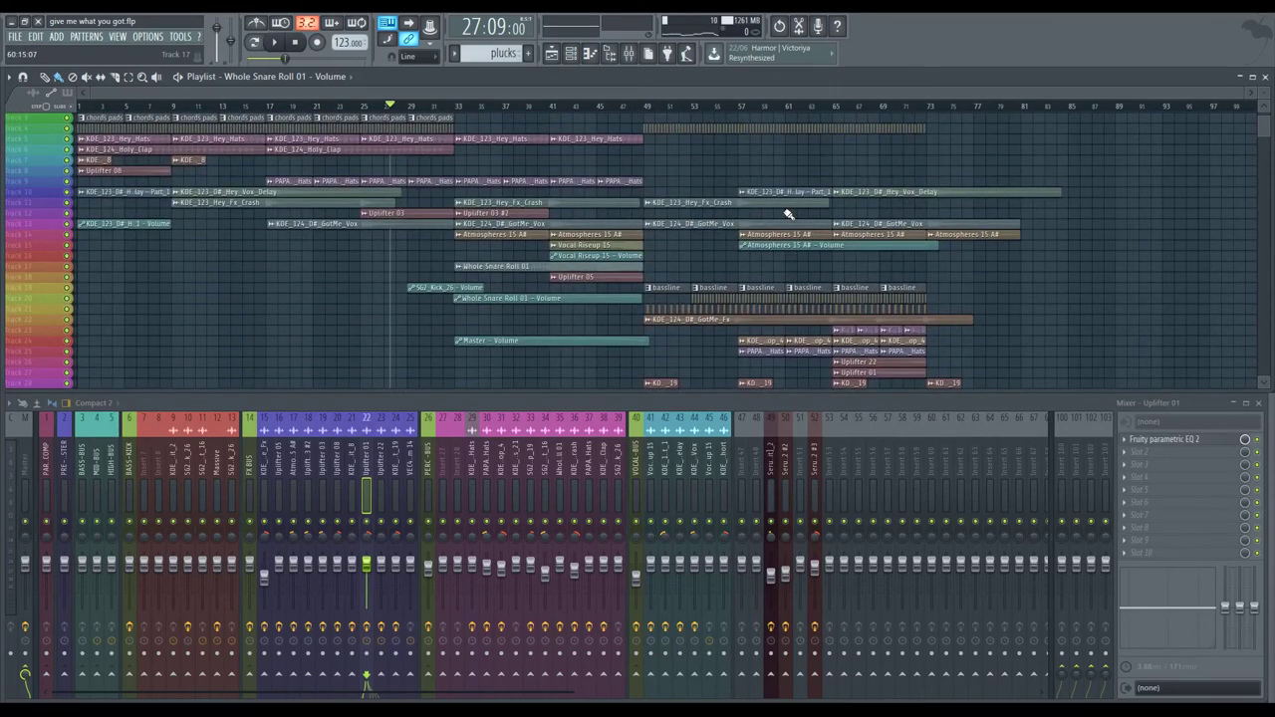